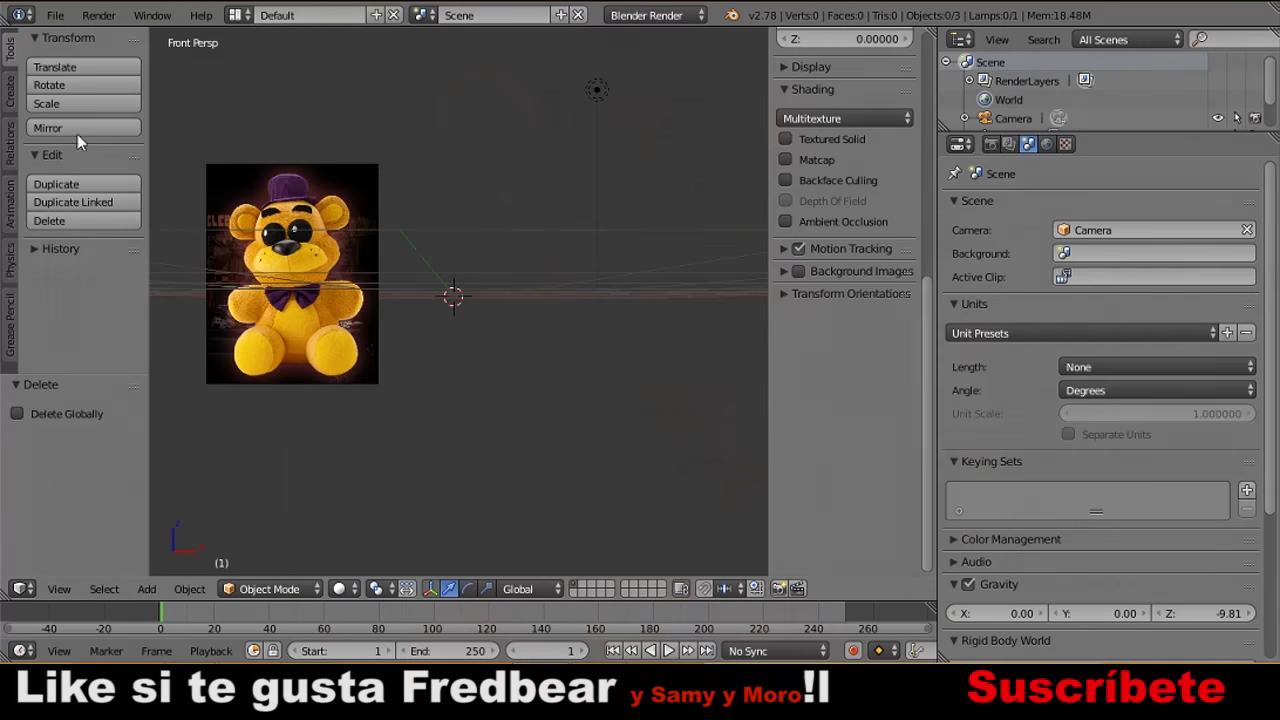
Switch to Front Ortho view and add a smaller UV sphere, moved up beside the reference.
left_click(59, 588)
left_click(115, 473)
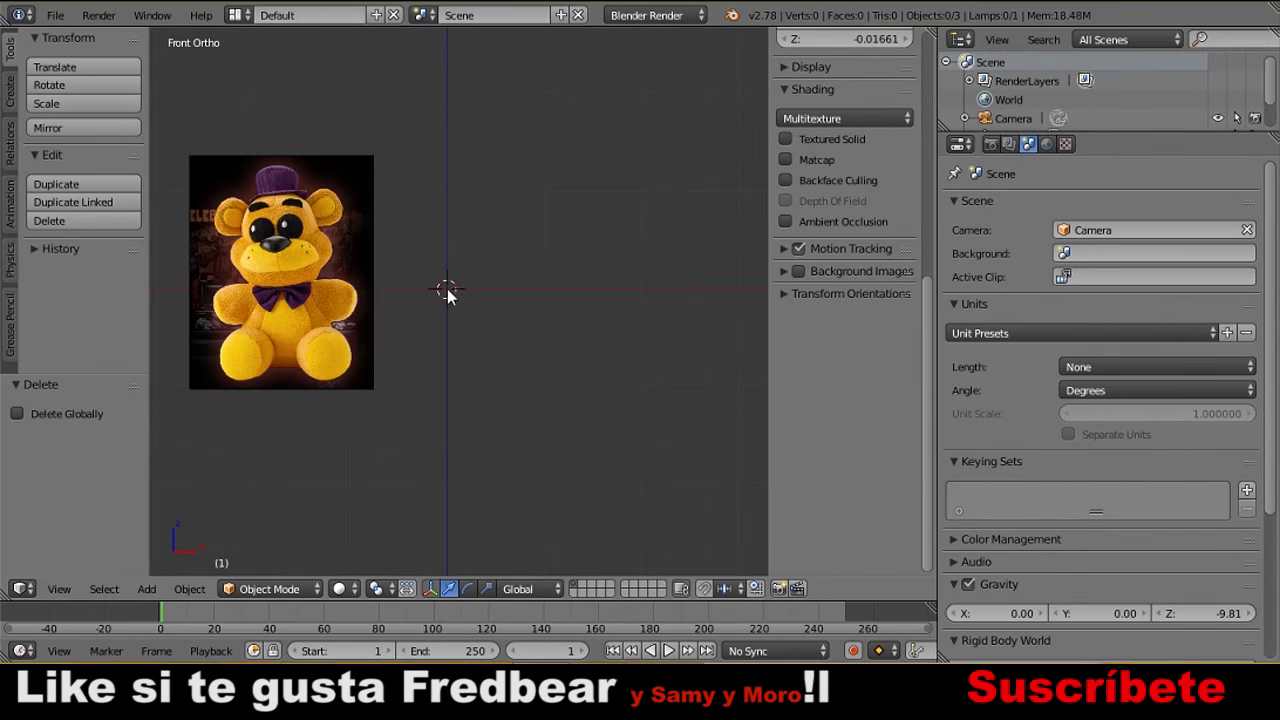
key("s")
left_click(484, 165)
key("g")
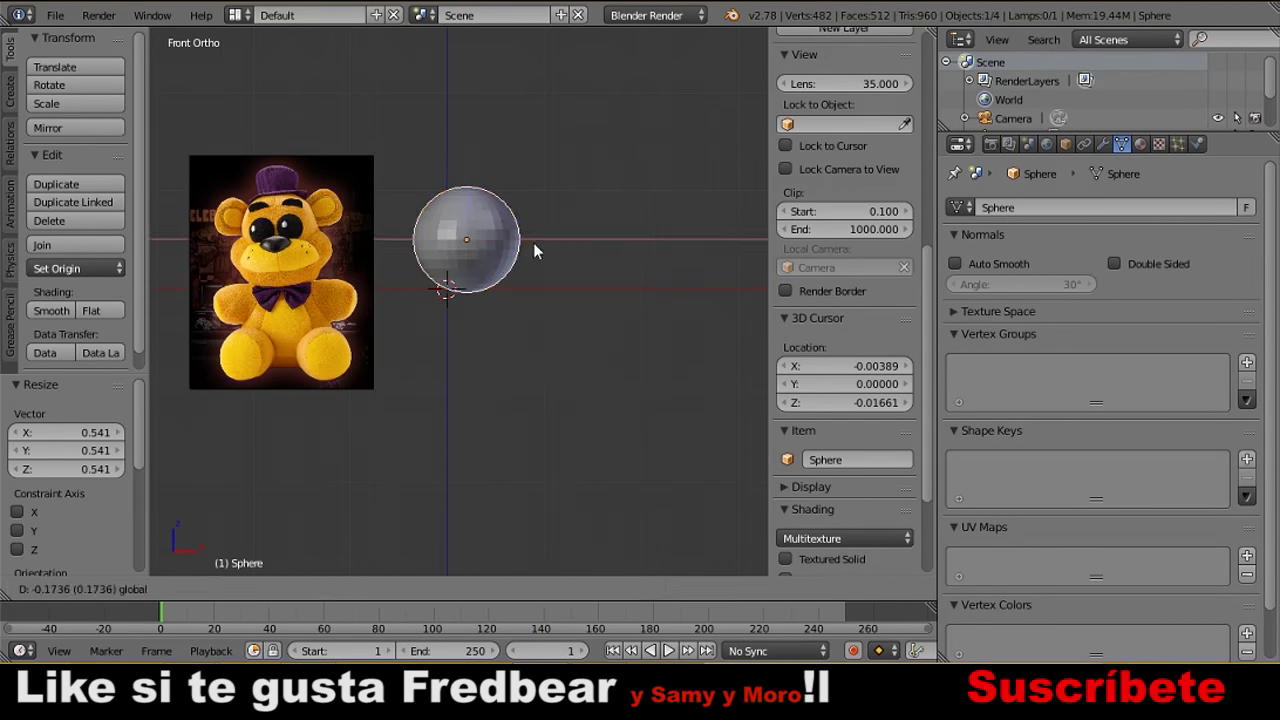
left_click(533, 242)
In Edit Mode, box-select vertex rows and scale them to widen the sphere's cheeks.
key("Tab")
scroll(533, 242, "up", 1)
key("a")
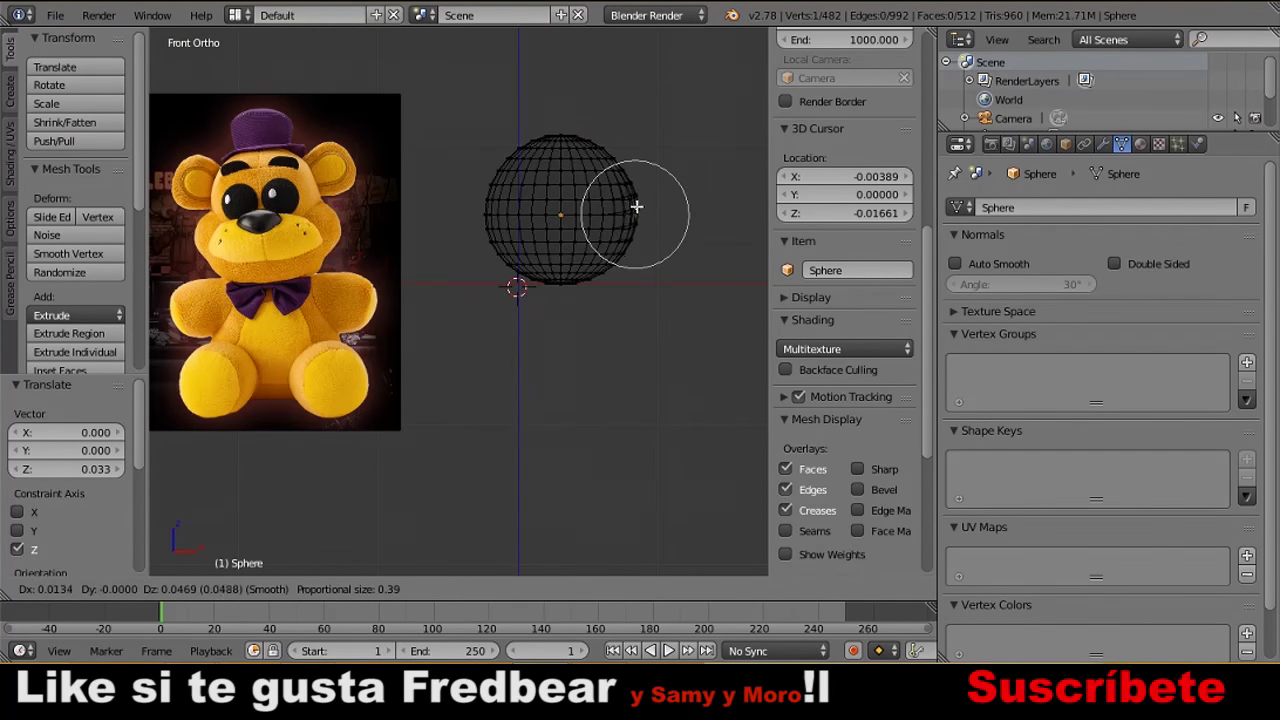
key("a")
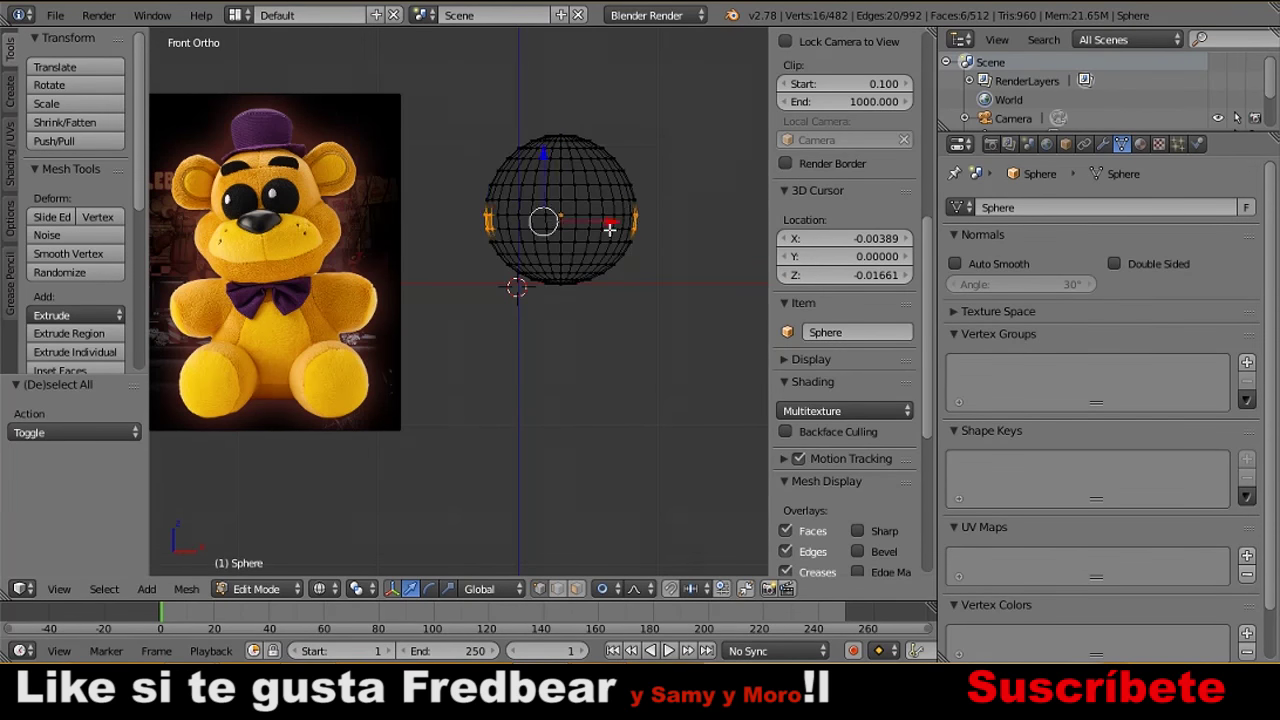
left_click(624, 227)
key("a")
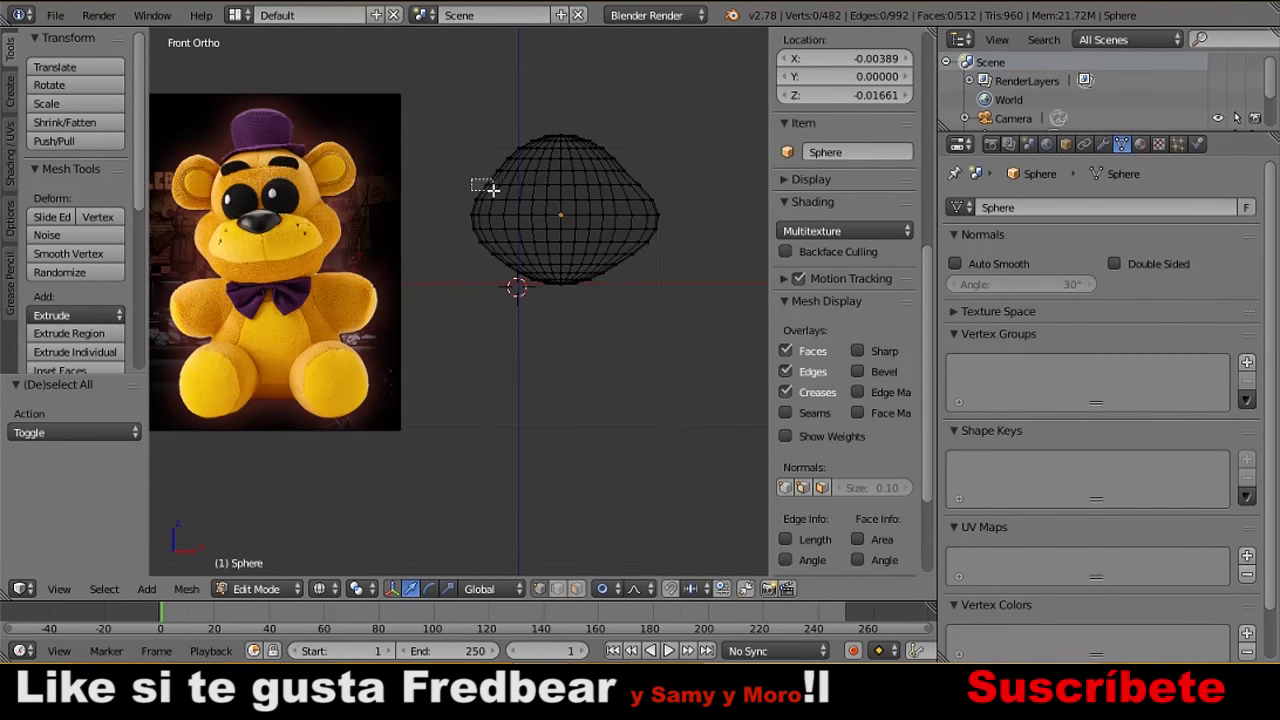
left_click_drag(490, 188, 491, 190)
key("b")
left_click(638, 190)
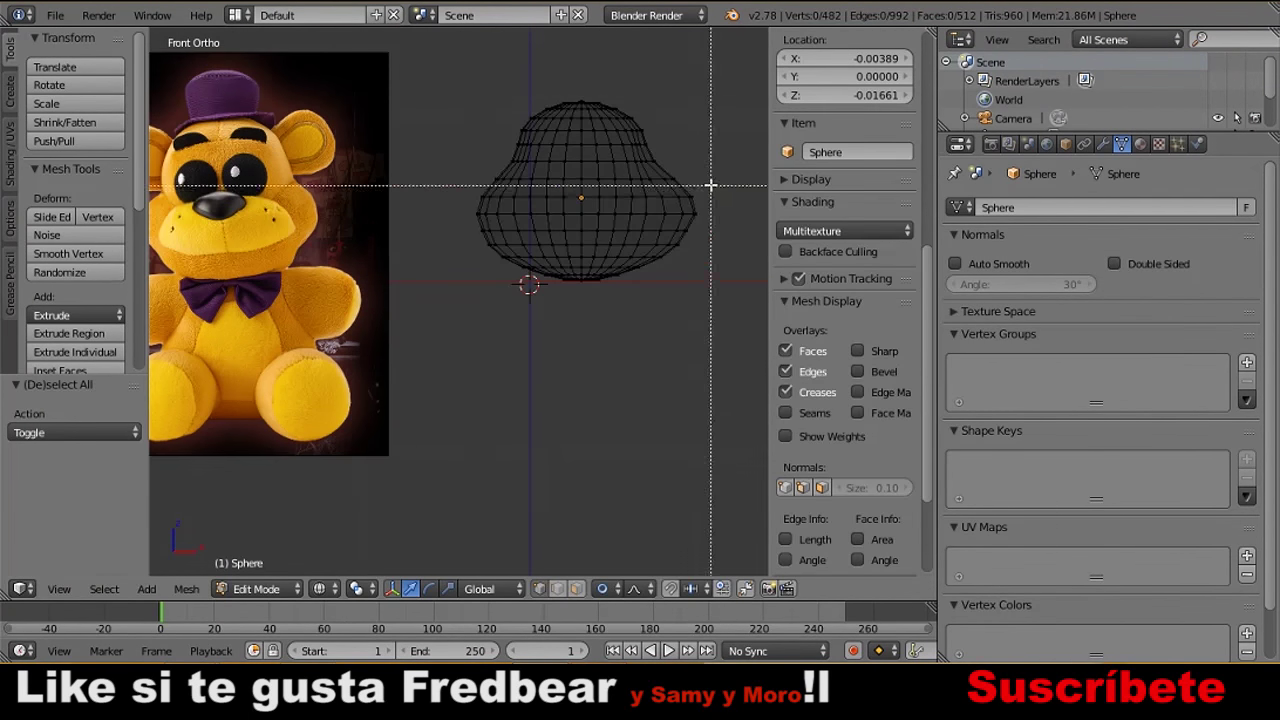
Box-select another vertex row and orbit to inspect the head shape.
key("a")
key("b")
left_click_drag(488, 173, 659, 178)
In Right view, box-select one side of the head and move those vertices along Y.
key("b")
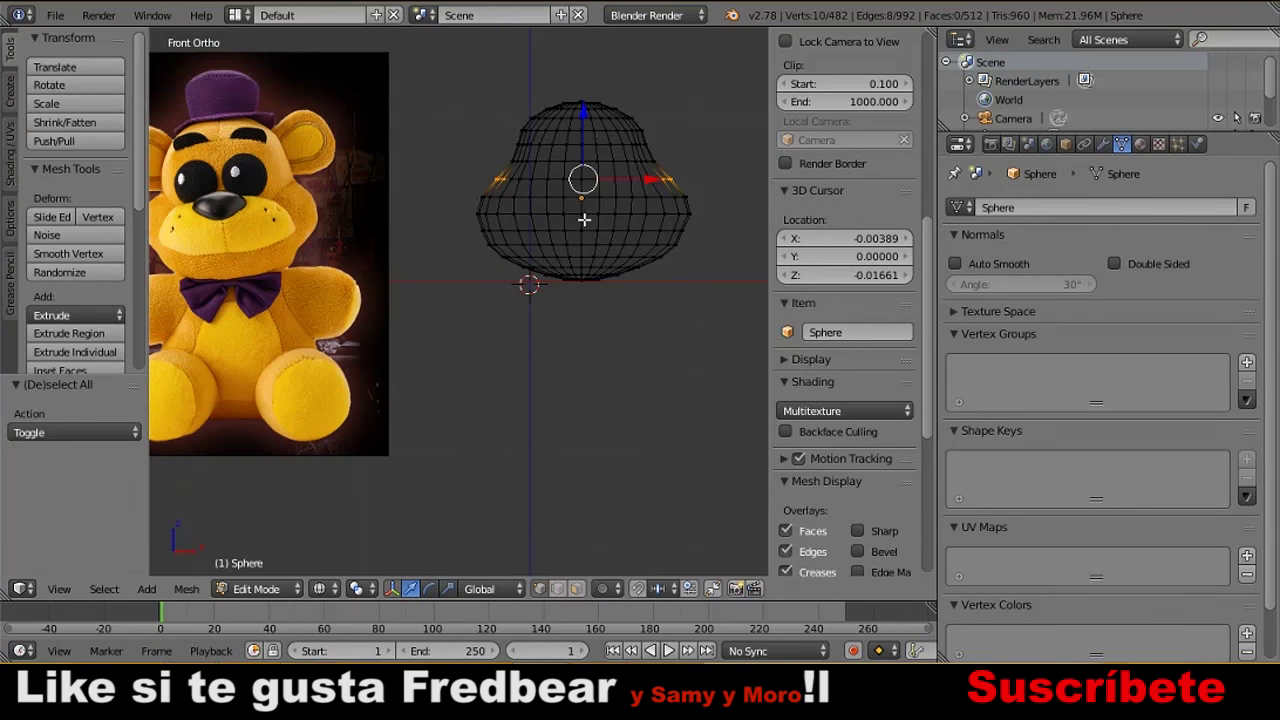
mouse_move(586, 183)
middle_mouse_down()
mouse_move(606, 251)
mouse_move(389, 286)
mouse_move(501, 263)
middle_mouse_up()
key("Escape")
left_click(59, 588)
left_click(110, 437)
key("g")
key("Escape")
key("b")
left_click_drag(340, 107, 401, 325)
key("g")
key("y")
left_click(424, 241)
left_click(577, 206)
Push out the right side of the head with a proportional-falloff move, ending in front view.
key("a")
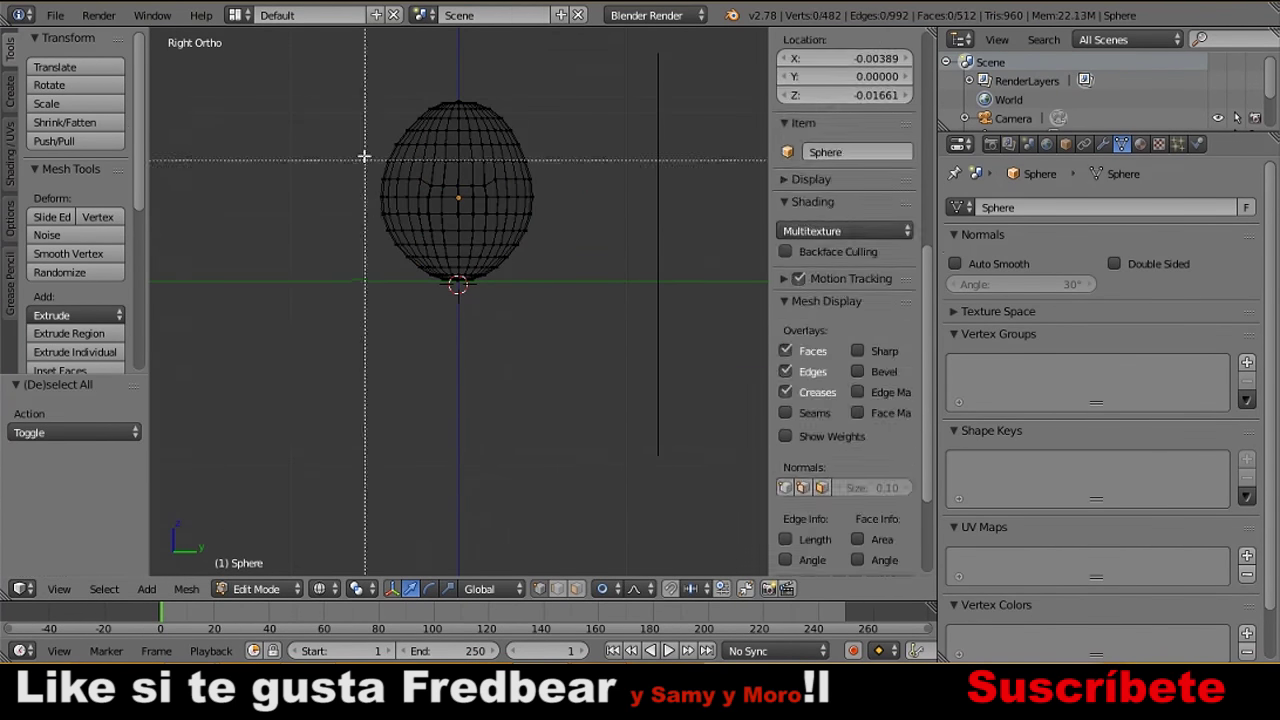
key("ctrl+z")
key("g")
key("Escape")
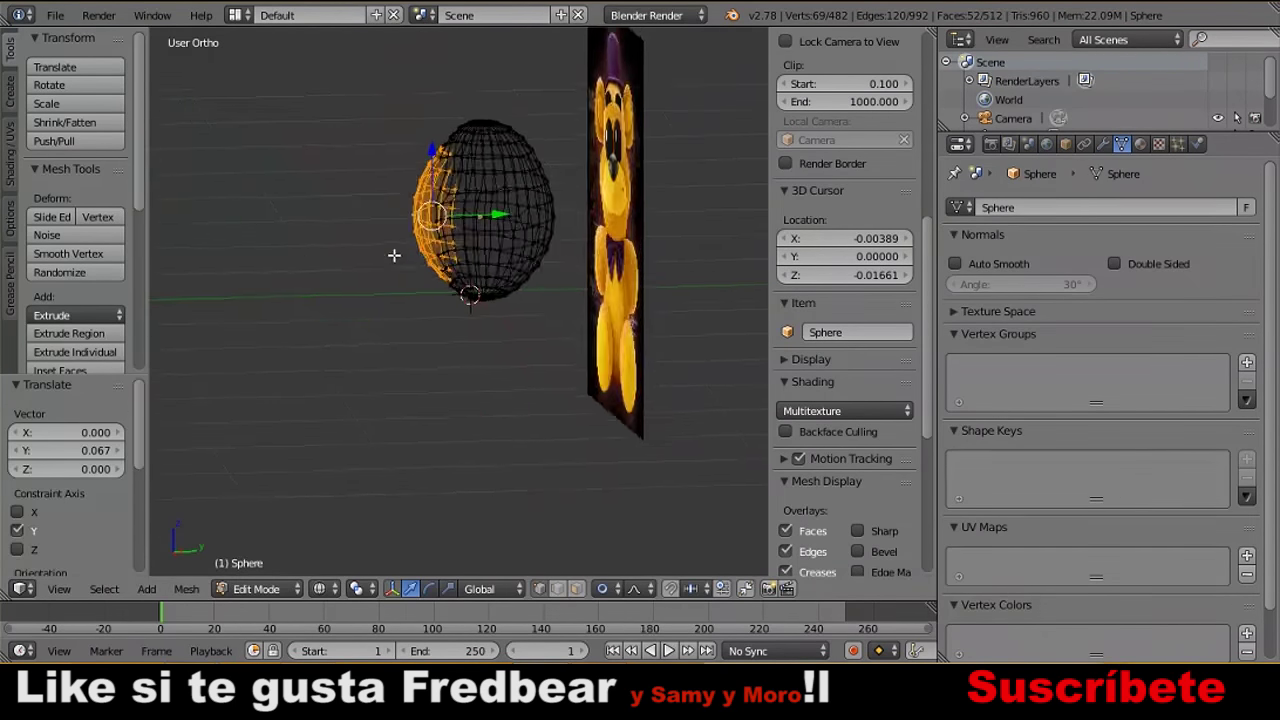
key("a")
key("b")
left_click_drag(534, 117, 513, 181)
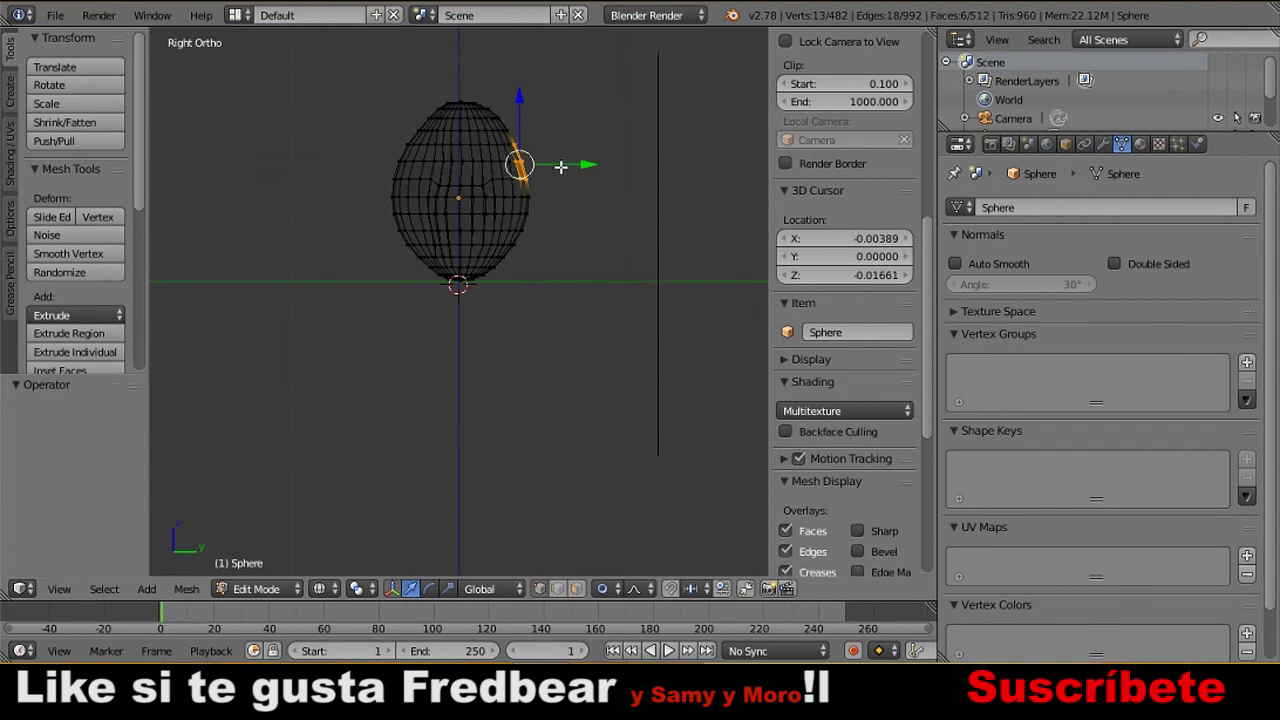
key("g")
left_click(557, 163)
key("KP_1")
Add a small UV sphere and move it along Y into the head.
key("a")
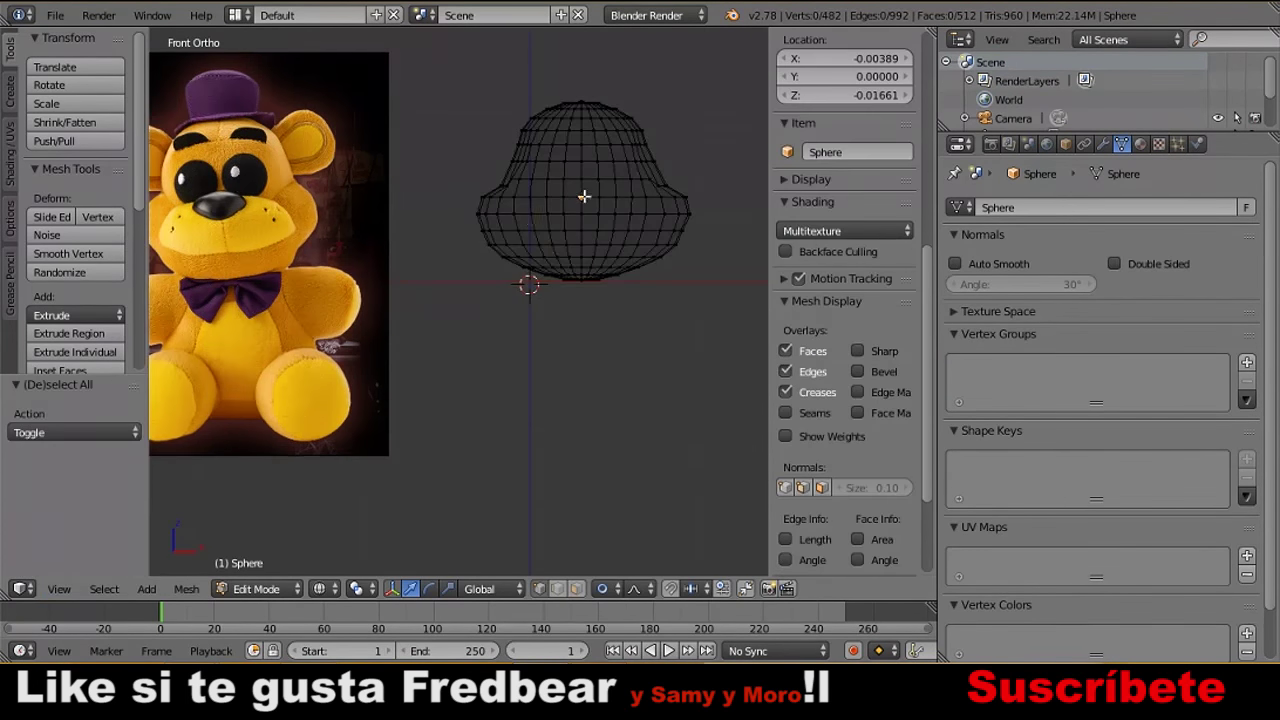
key("z")
key("Tab")
key("shift+a")
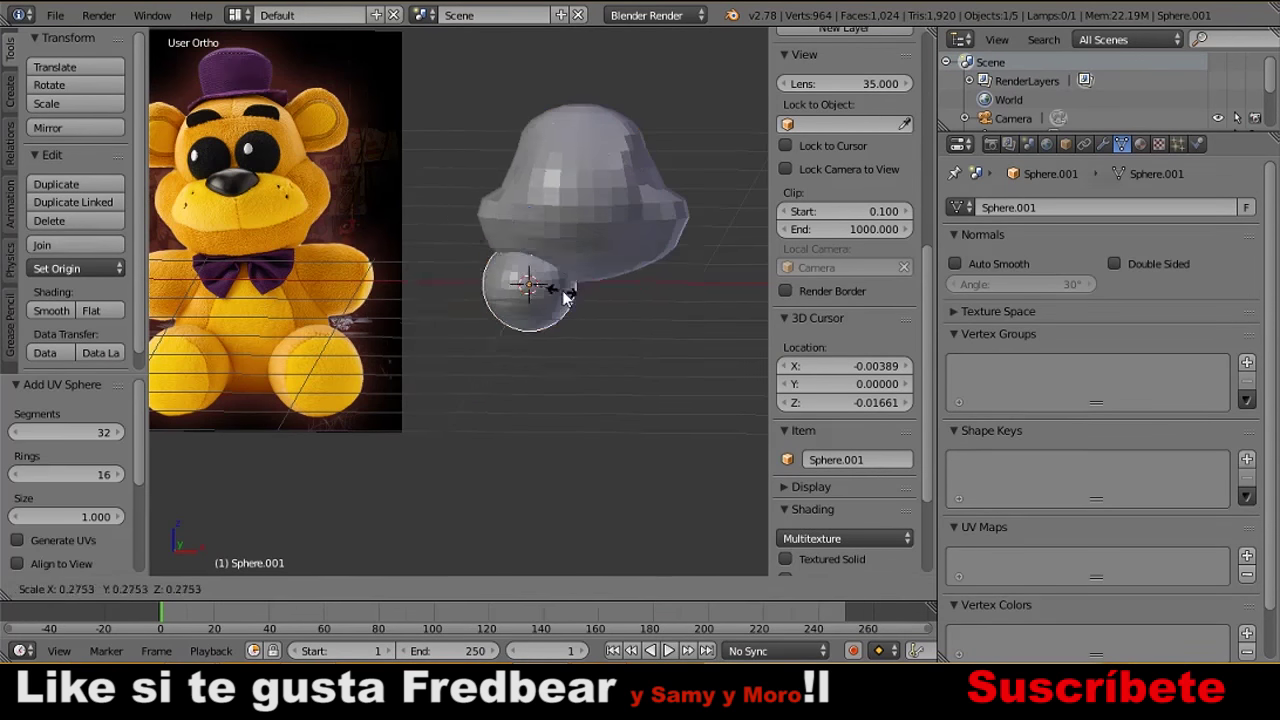
key("s")
left_click(619, 335)
key("g")
key("y")
left_click(687, 193)
middle_click_drag(687, 193, 601, 347)
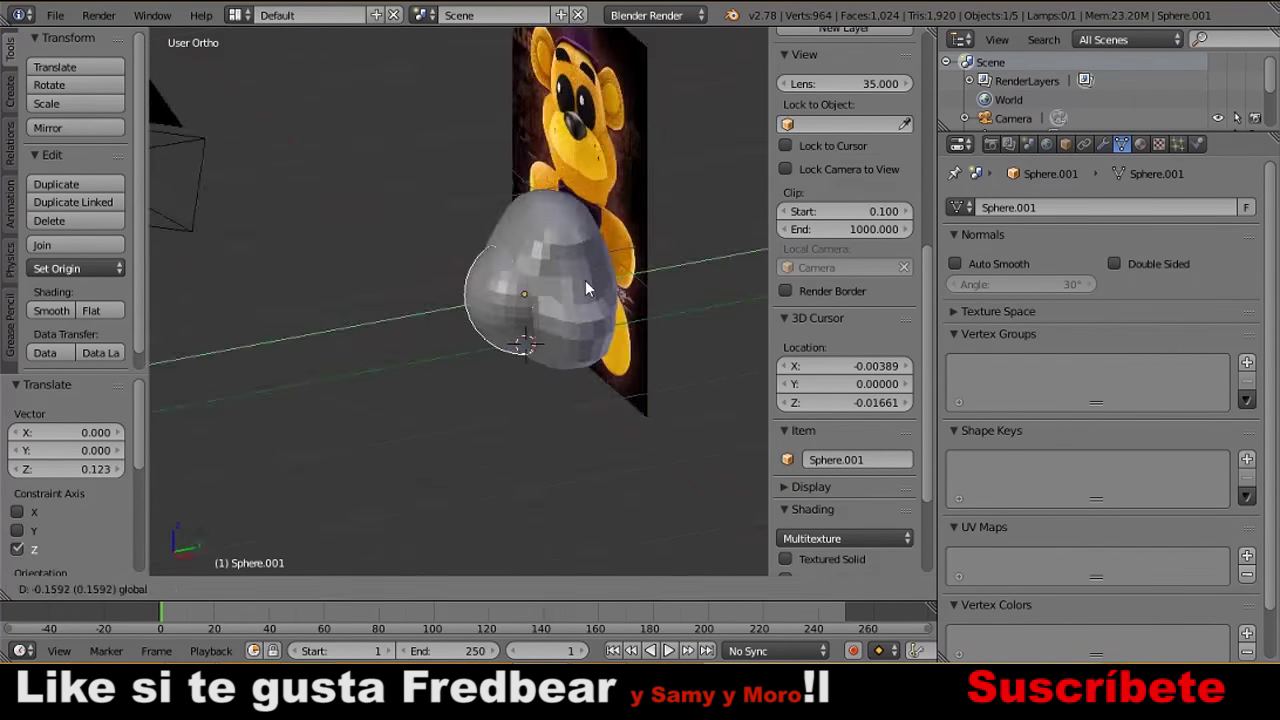
Move the small sphere down along Z to the lower front of the head.
right_click(572, 305)
left_click(59, 588)
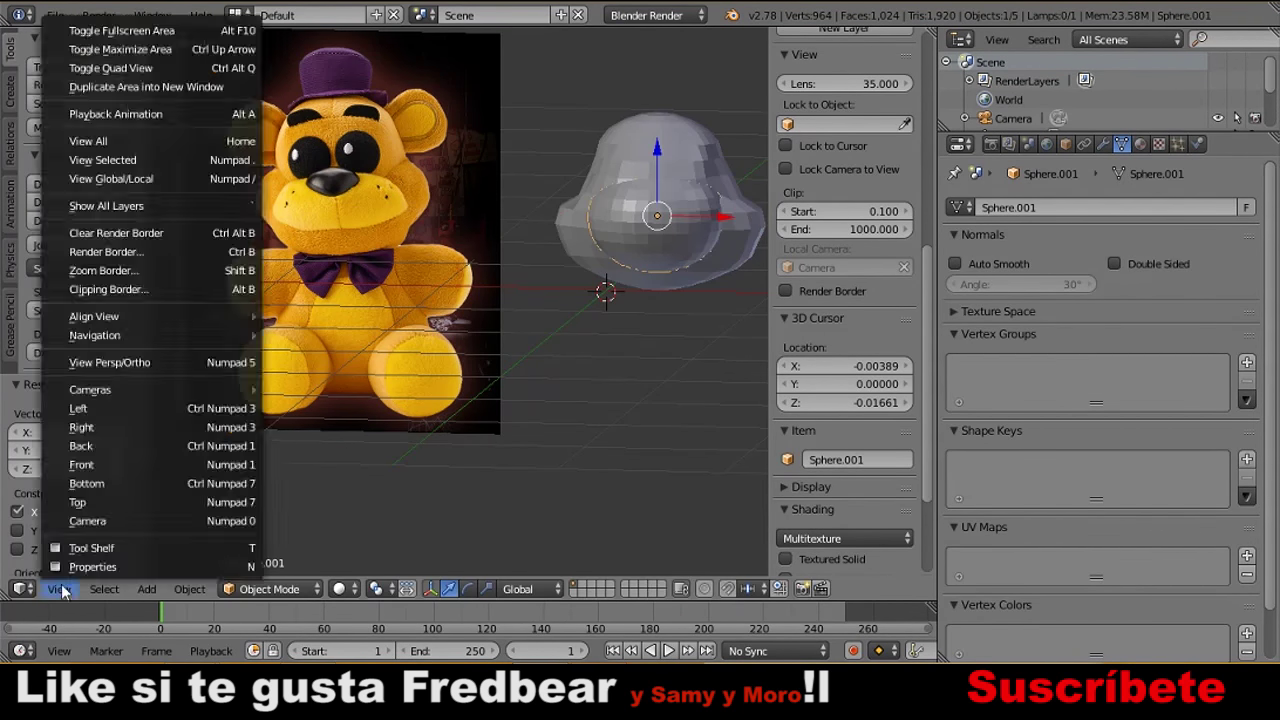
left_click(70, 462)
key("g")
key("z")
left_click(640, 268)
left_click(650, 262)
middle_click_drag(650, 262, 609, 252)
left_click(59, 588)
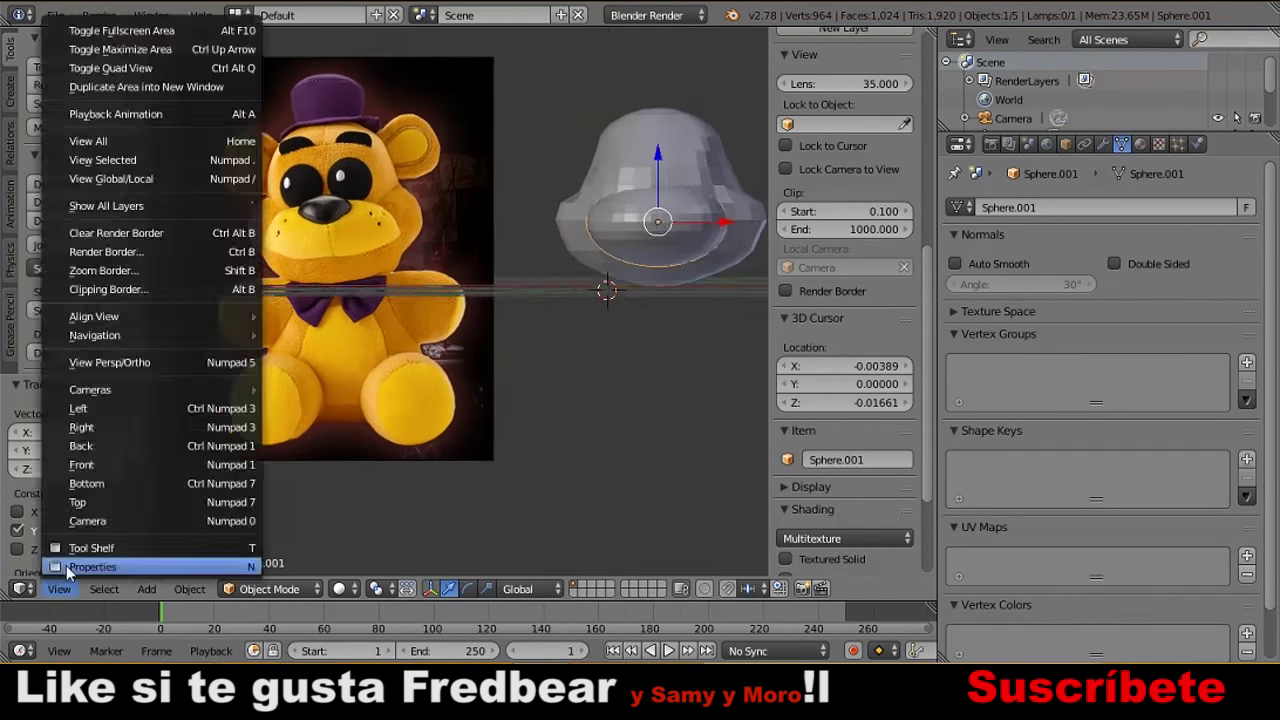
left_click(70, 462)
In Edit Mode, select and reposition the lower band of the small sphere.
key("Tab")
key("a")
key("a")
key("a")
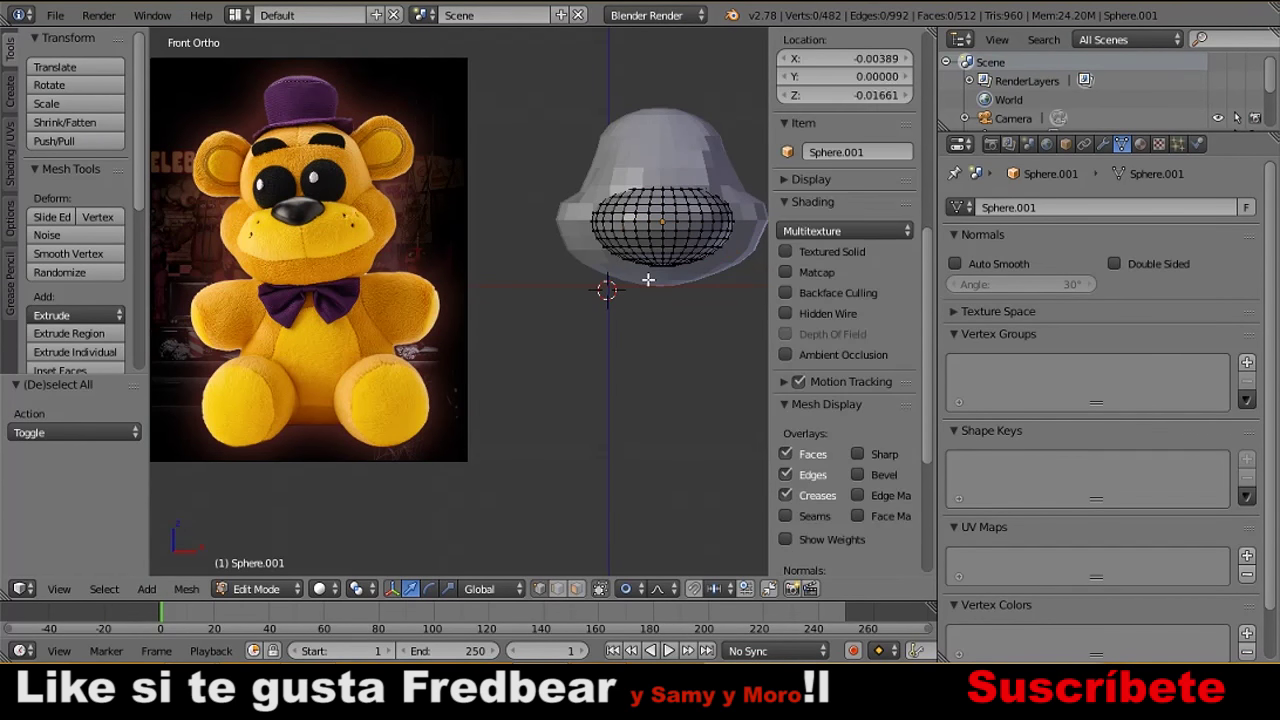
left_click_drag(641, 261, 691, 264)
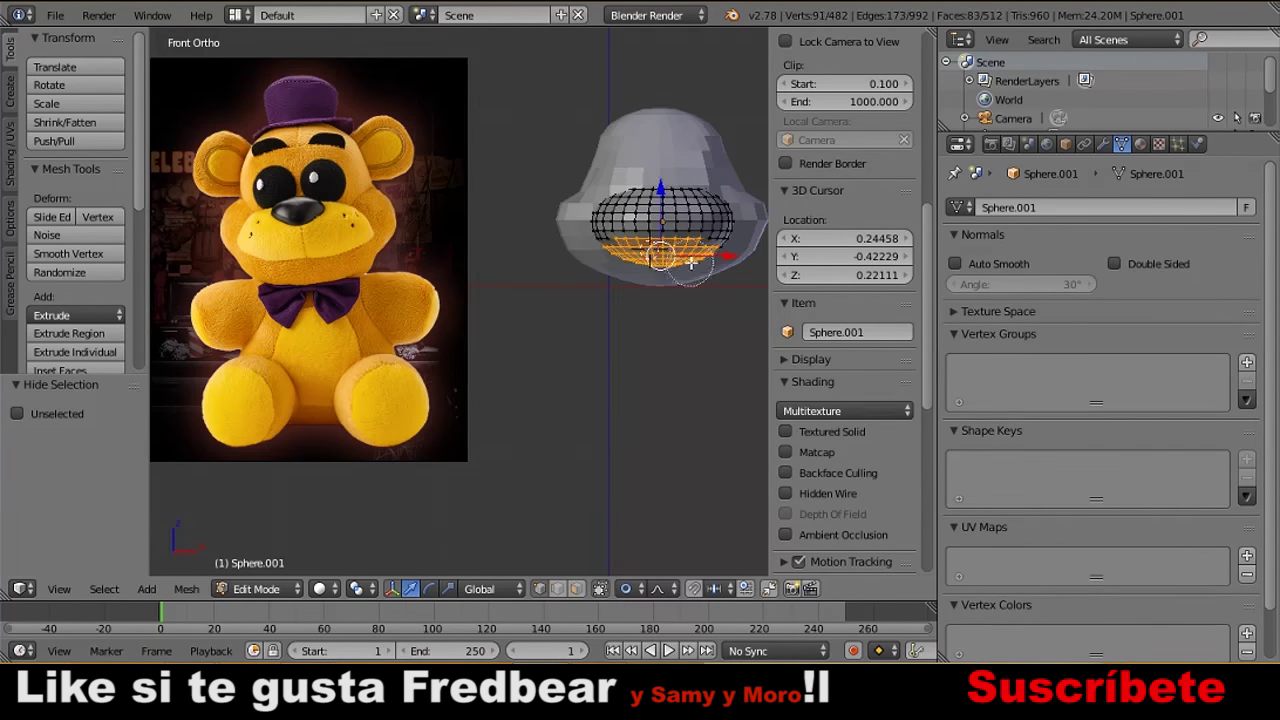
left_click(697, 203)
middle_click_drag(697, 203, 451, 346)
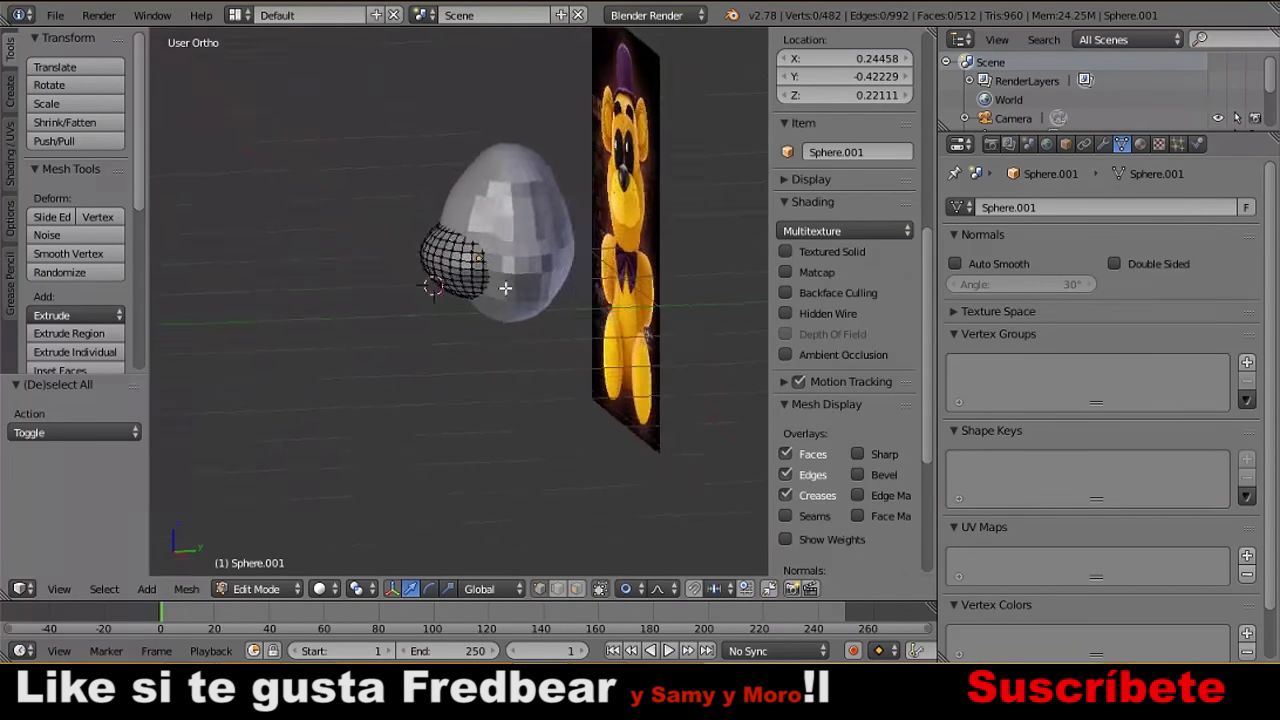
key("KP_1")
key("a")
key("a")
key("g")
left_click(450, 230)
key("a")
Flatten the sphere's lower half with a soft-falloff Z scale to form the snout.
left_click_drag(455, 233, 590, 275)
key("g")
key("z")
left_click(515, 188)
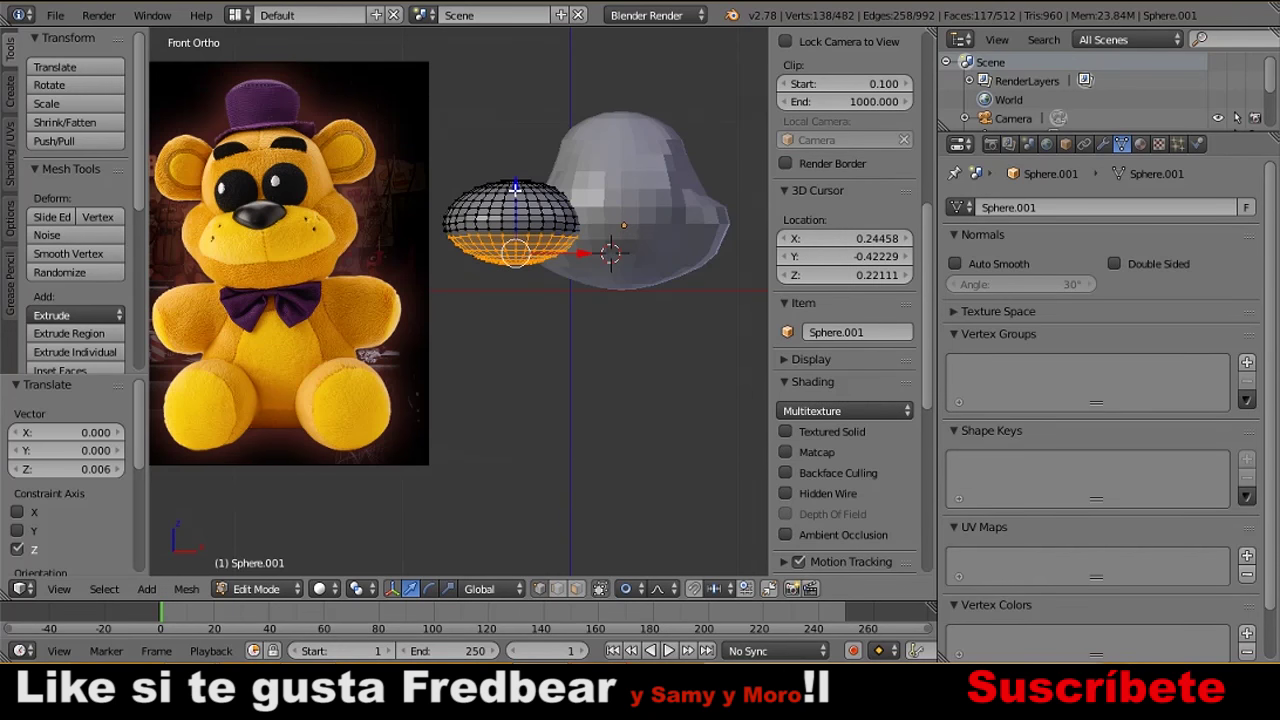
key("a")
middle_click_drag(517, 275, 608, 214)
key("KP_1")
key("z")
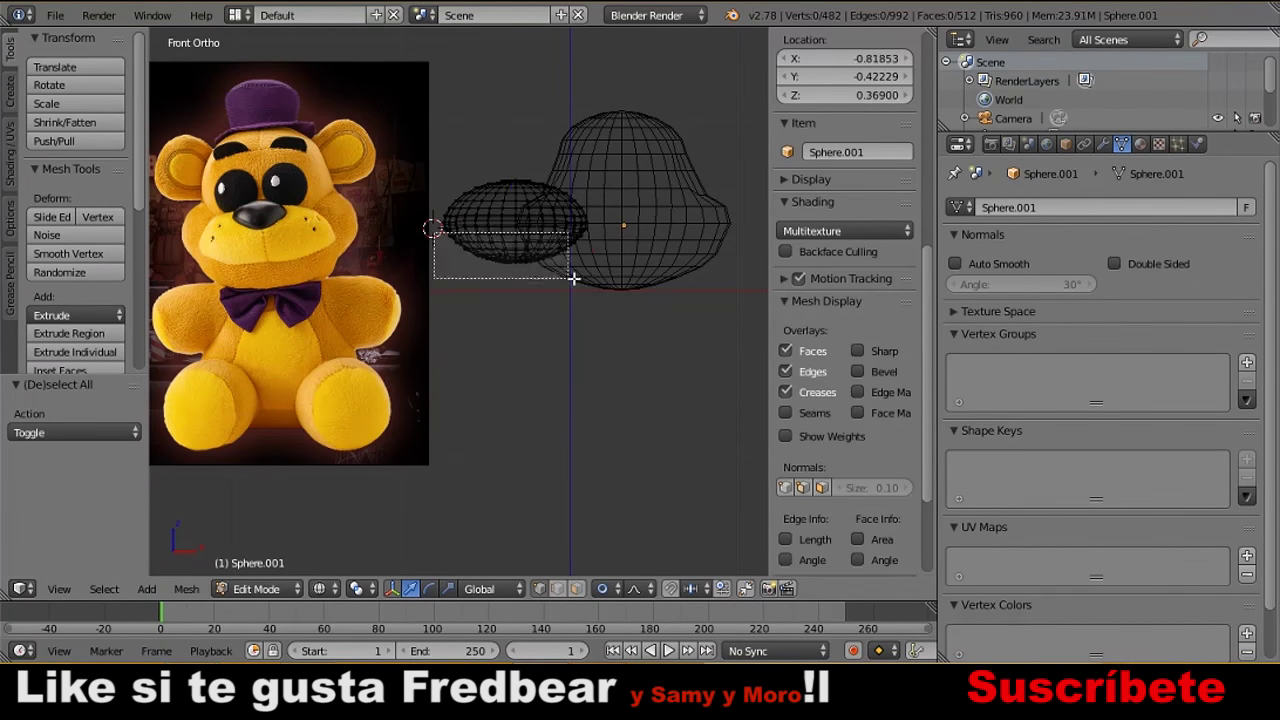
key("s")
key("z")
left_click(522, 252)
key("z")
key("Tab")
Shift the snout along X, then add another UV sphere from Add > Mesh.
middle_click_drag(522, 252, 548, 248)
key("g")
key("x")
left_click(407, 258)
key("KP_1")
left_click(59, 589)
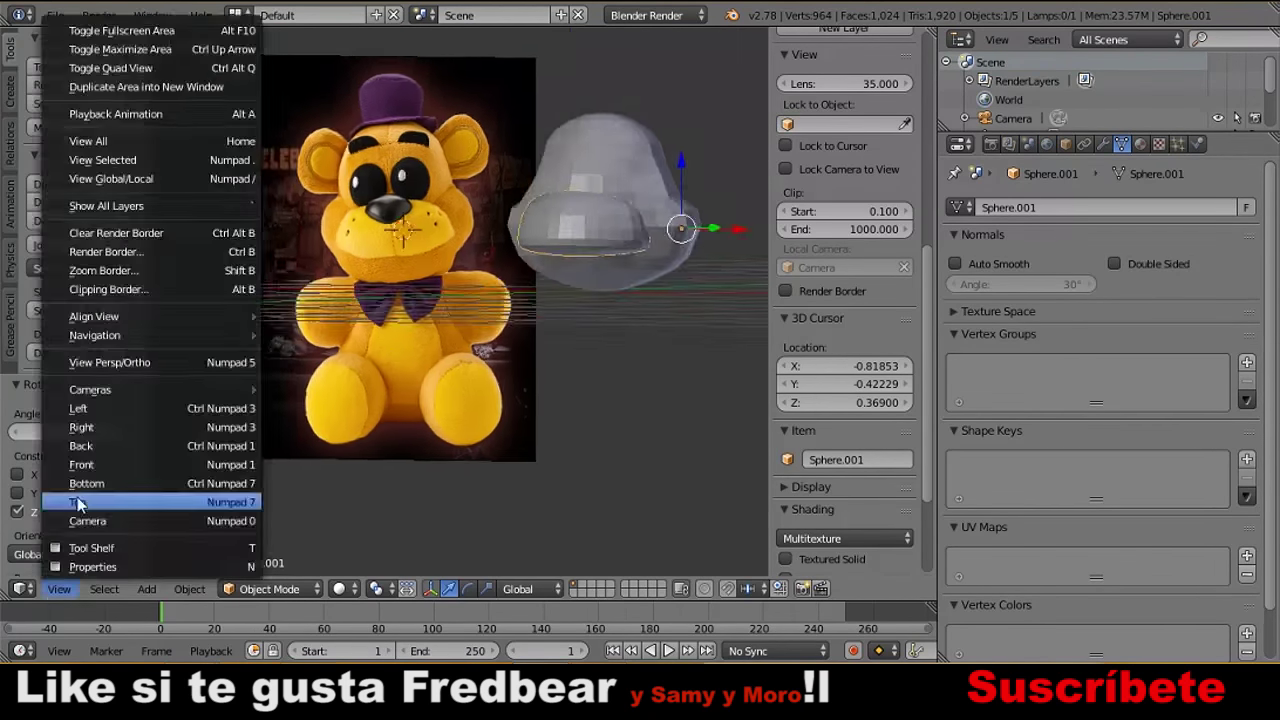
key("shift+a")
left_click(680, 256)
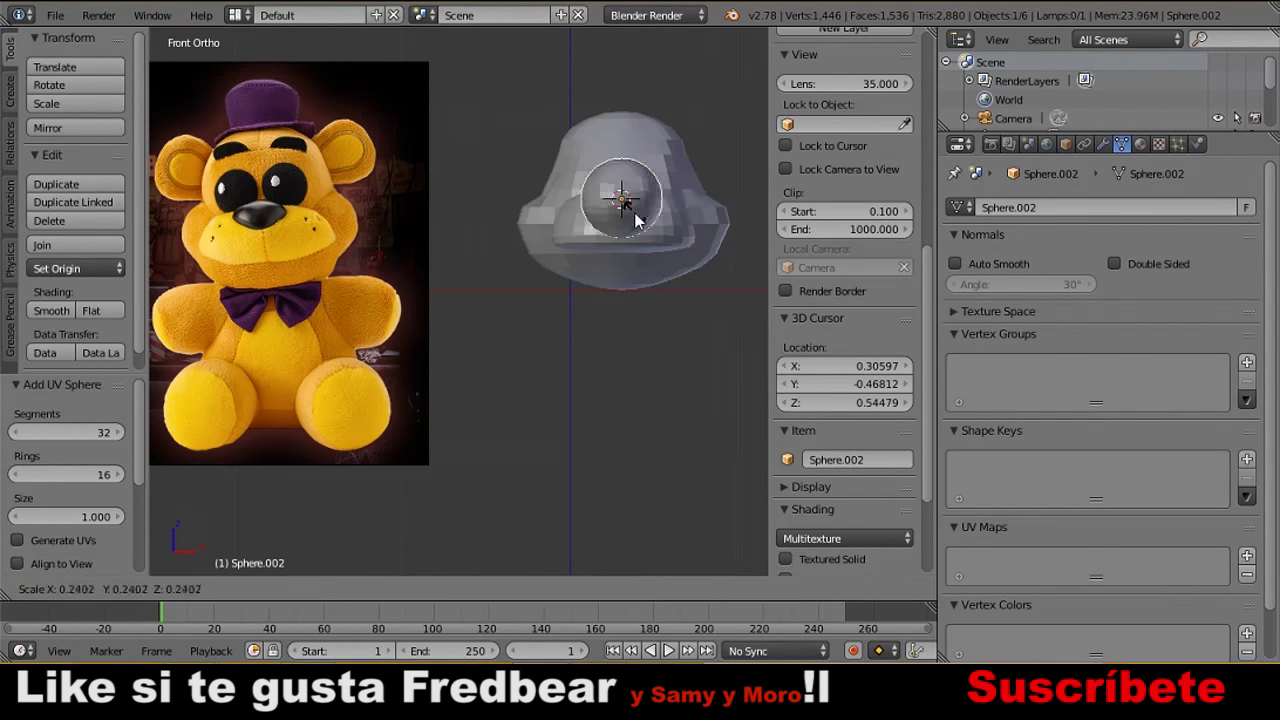
Raise the new sphere slightly onto the face as a muzzle bump, then shrink another sphere.
key("Tab")
mouse_move(572, 231)
middle_mouse_down()
mouse_move(600, 229)
mouse_move(371, 223)
mouse_move(562, 179)
mouse_move(480, 300)
middle_mouse_up()
key("Tab")
key("Tab")
left_click_drag(562, 345, 562, 335)
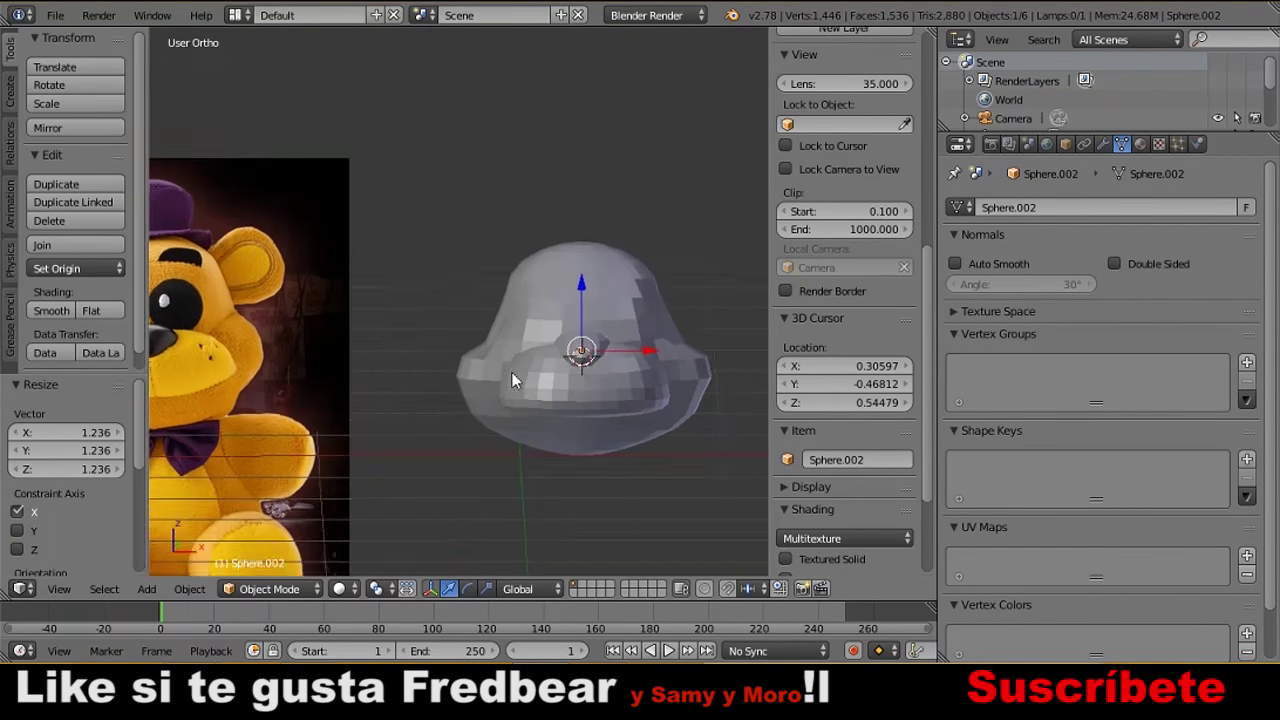
key("s")
left_click(607, 358)
left_click(638, 263)
Rotate the eye sphere around Z and into place on the head.
mouse_move(638, 263)
middle_mouse_down()
mouse_move(529, 337)
mouse_move(679, 404)
mouse_move(537, 371)
mouse_move(572, 434)
mouse_move(533, 430)
middle_mouse_up()
key("r")
key("z")
left_click(499, 474)
mouse_move(499, 474)
middle_mouse_down()
mouse_move(699, 320)
mouse_move(423, 450)
mouse_move(634, 433)
mouse_move(509, 405)
mouse_move(461, 442)
mouse_move(610, 340)
middle_mouse_up()
left_click_drag(690, 325, 702, 325)
key("r")
mouse_move(702, 325)
middle_mouse_down()
mouse_move(537, 382)
mouse_move(621, 392)
middle_mouse_up()
left_click(565, 378)
From the top view, duplicate the eye sphere to place the second eye.
left_click(59, 589)
left_click(108, 507)
mouse_move(704, 327)
middle_mouse_down()
mouse_move(471, 429)
mouse_move(590, 394)
middle_mouse_up()
key("shift+d")
left_click(564, 414)
Bring up the Save Blender File window with the filename fredTest.
key("Tab")
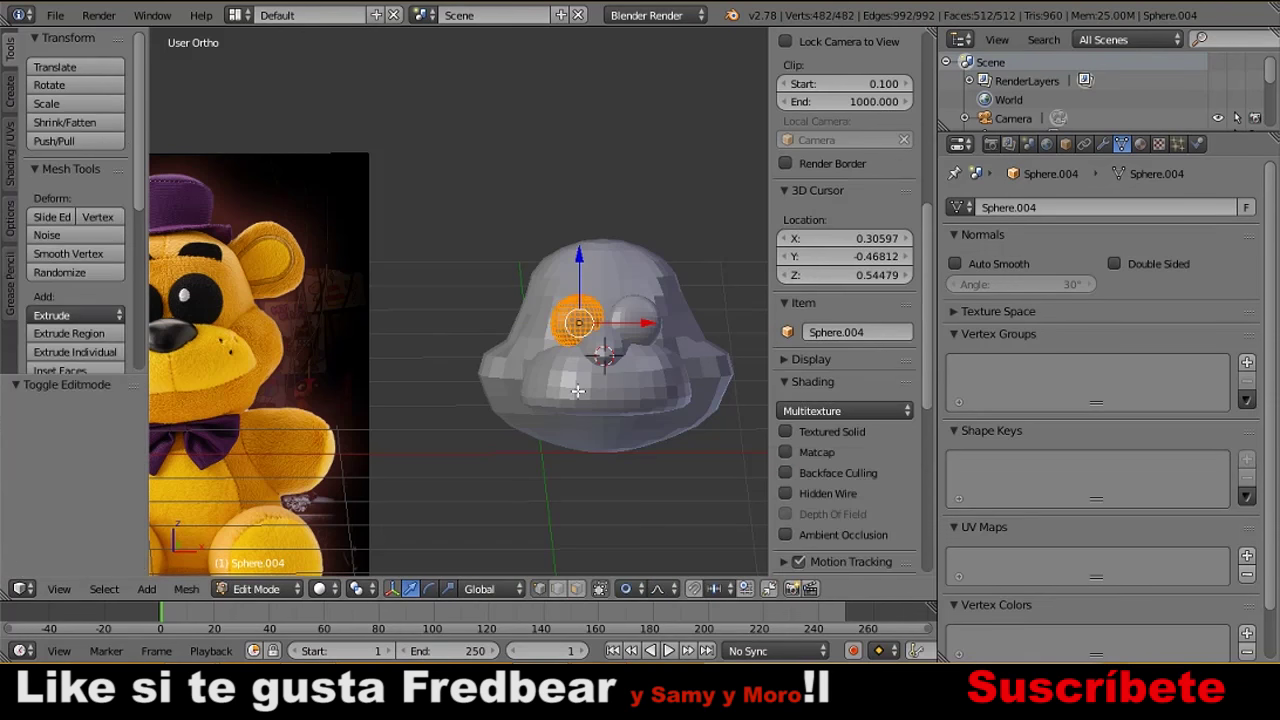
key("Tab")
key("ctrl+s")
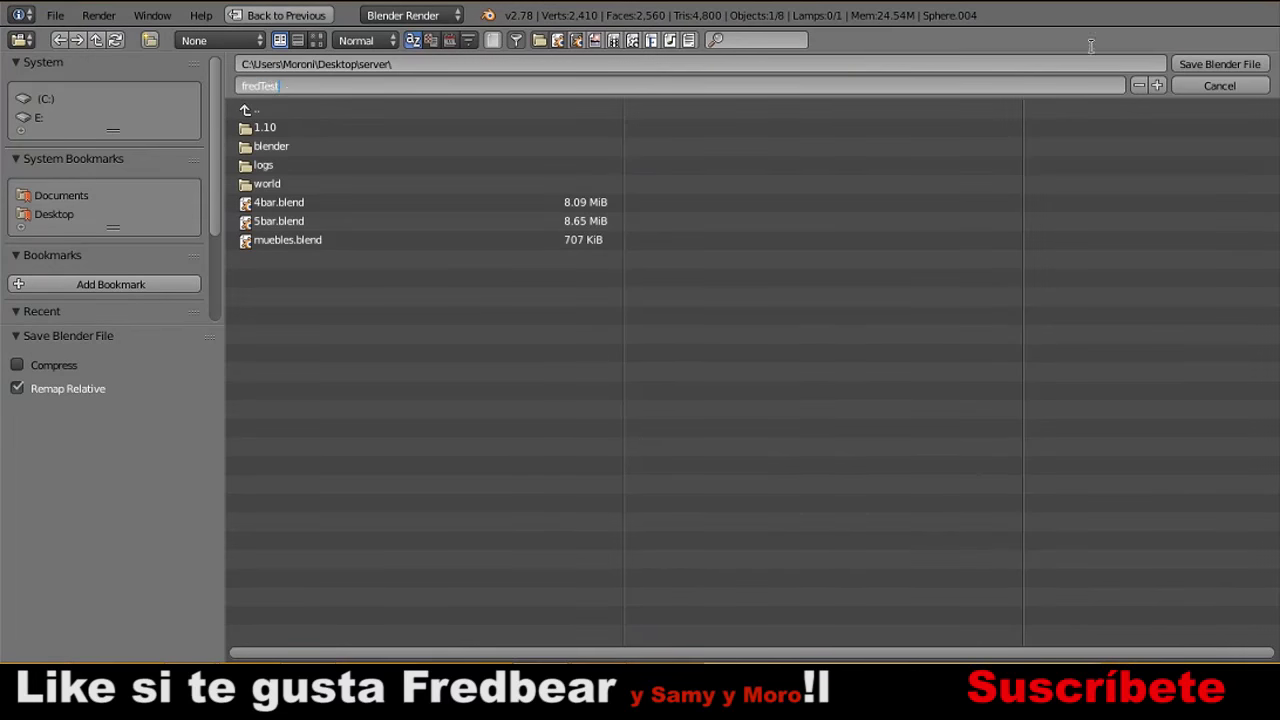
Save the file as fredTest, then add a UV sphere ear flattened along Y.
key("Return")
key("shift+a")
key("s")
left_click(694, 286)
key("s")
key("y")
mouse_move(694, 286)
middle_mouse_down()
mouse_move(630, 326)
mouse_move(728, 326)
middle_mouse_up()
left_click(628, 326)
left_click(753, 256)
Shape the ear sphere's vertices with two proportional-falloff scalings.
key("Tab")
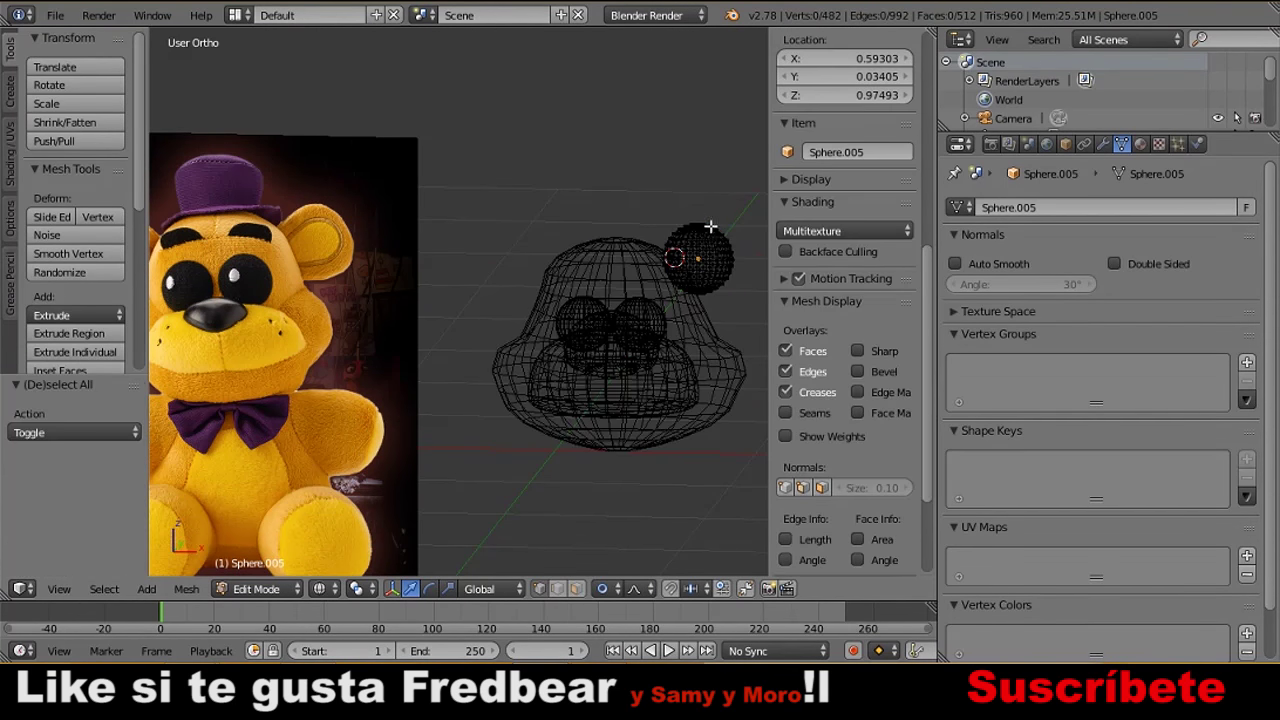
key("a")
key("s")
left_click(755, 246)
key("s")
left_click(620, 268)
key("Tab")
Tilt the ear on the Y axis and shift it along X onto the head.
key("z")
mouse_move(643, 286)
middle_mouse_down()
mouse_move(428, 307)
mouse_move(614, 305)
mouse_move(634, 271)
middle_mouse_up()
key("r")
key("y")
left_click(645, 288)
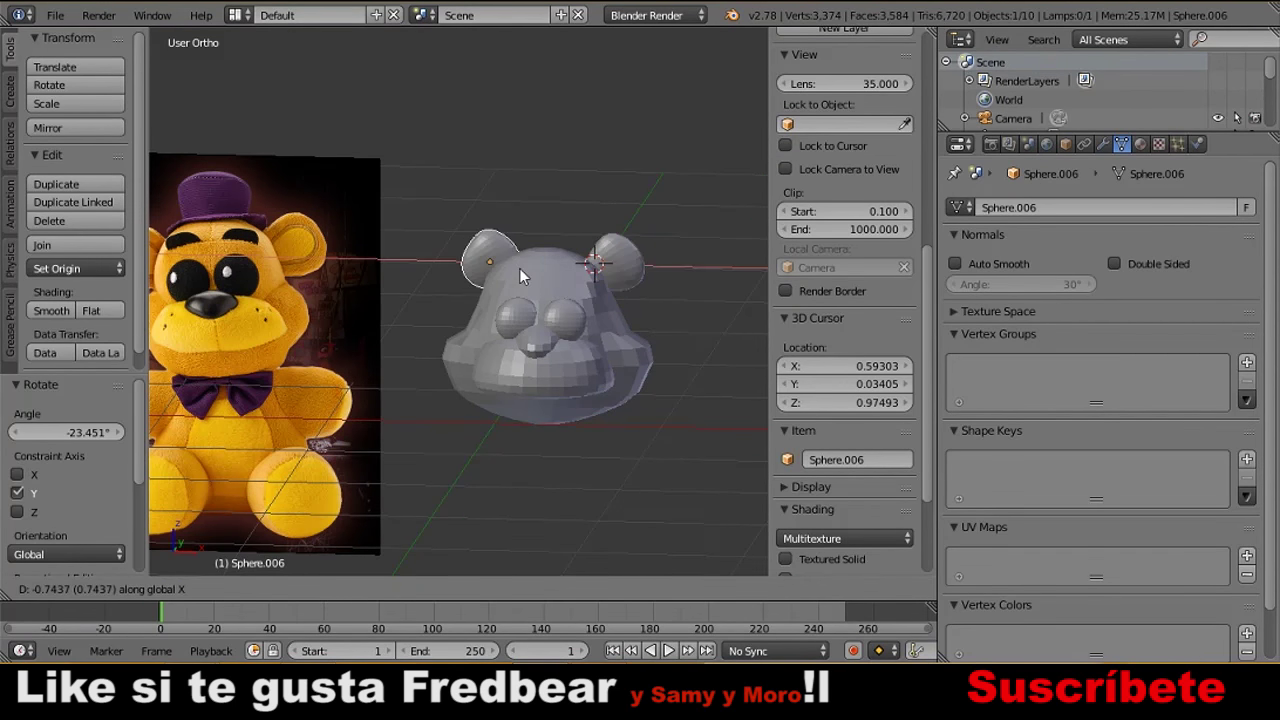
left_click(520, 276)
Return to front view and place the 3D cursor on the front of the head.
key("Tab")
key("Tab")
key("KP_1")
scroll(589, 297, "up", 2)
scroll(585, 294, "down", 2)
scroll(544, 289, "up", 3)
scroll(544, 289, "down", 2)
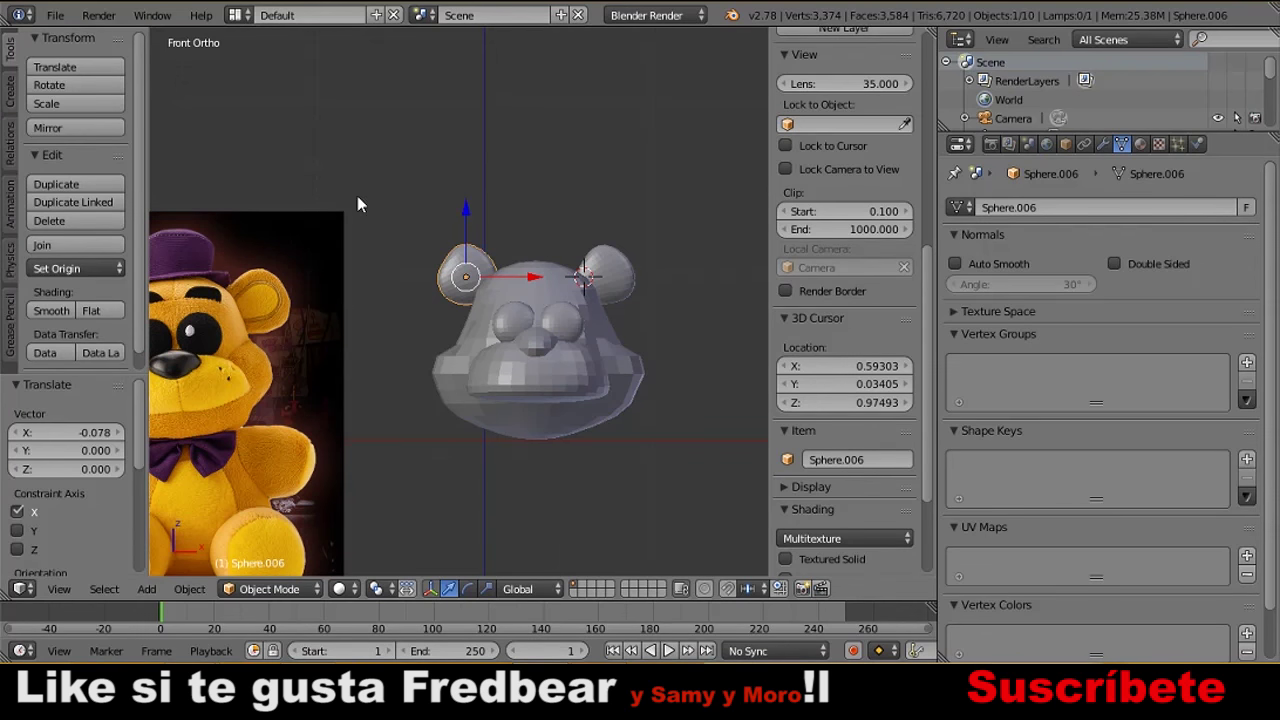
left_click(566, 291)
key("shift+a")
Add a small cube at the cursor and widen its top into a trapezoid brow piece.
left_click(639, 313)
key("s")
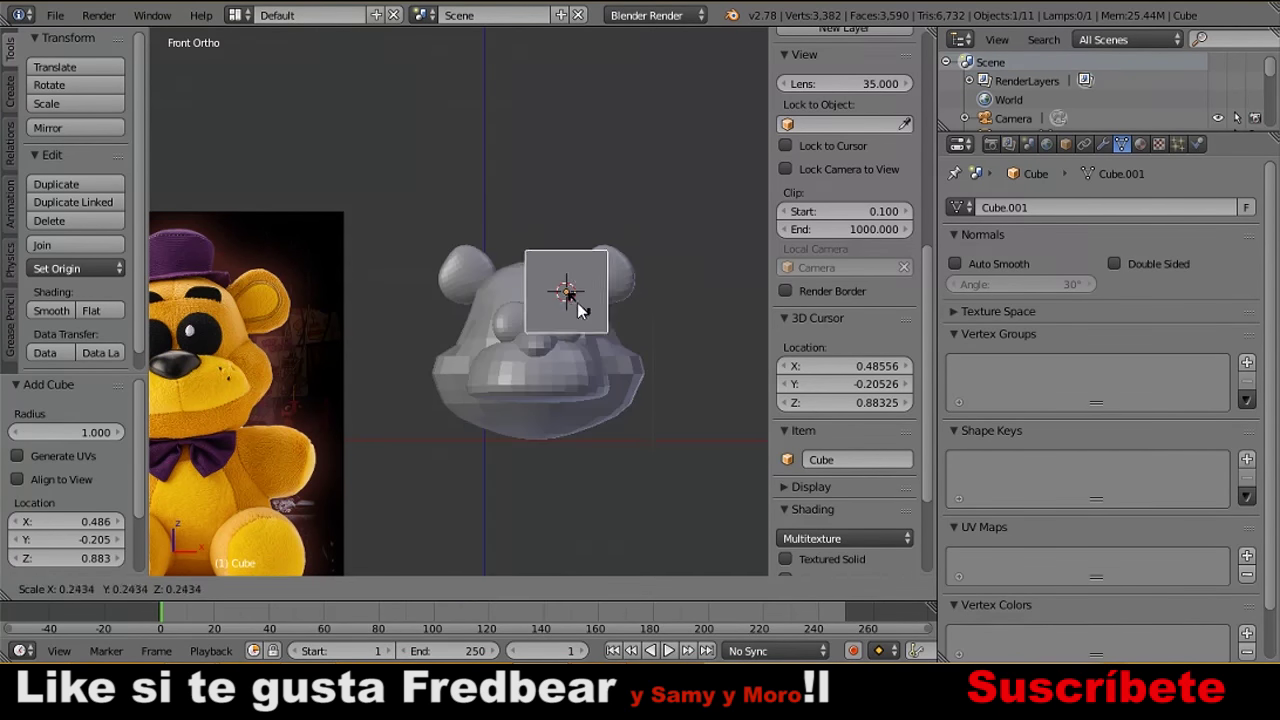
left_click(585, 315)
key("Tab")
key("z")
left_click_drag(580, 206, 592, 206)
key("a")
key("c")
left_click(586, 218)
In side view, move one brow vertex along Z and a corner vertex along X.
key("a")
key("a")
key("a")
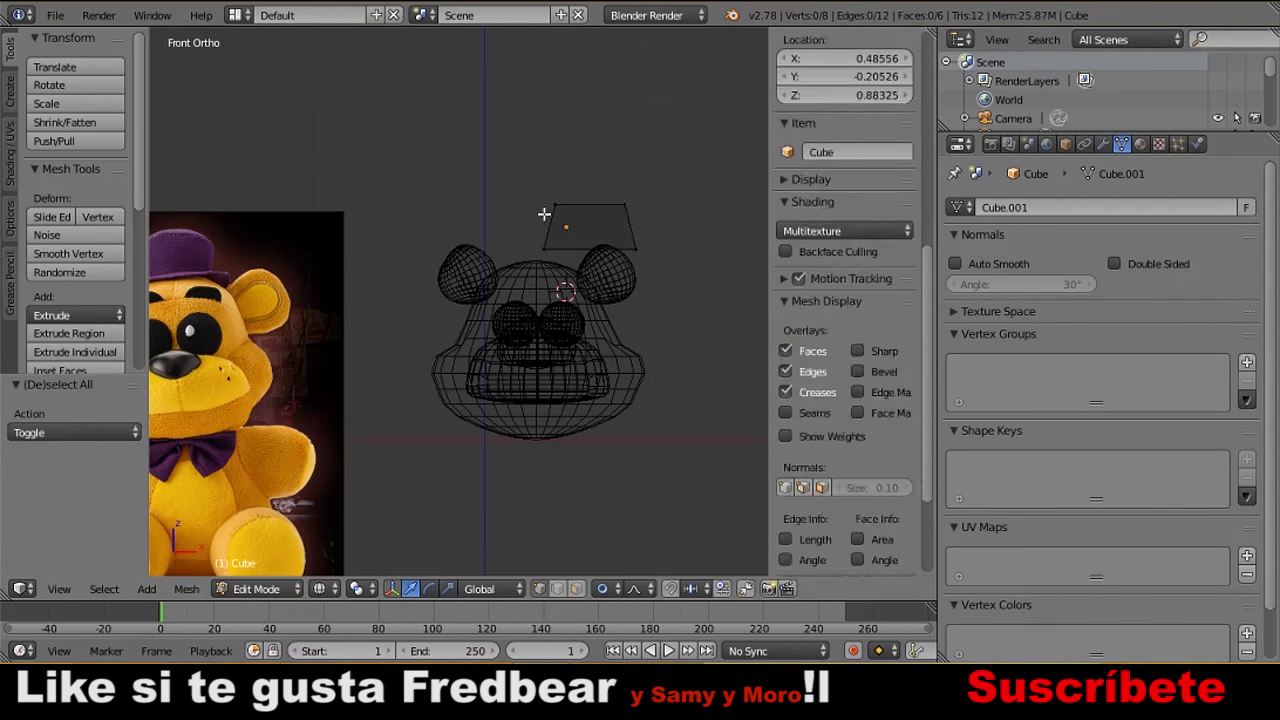
middle_click_drag(566, 286, 620, 290)
key("KP_3")
key("g")
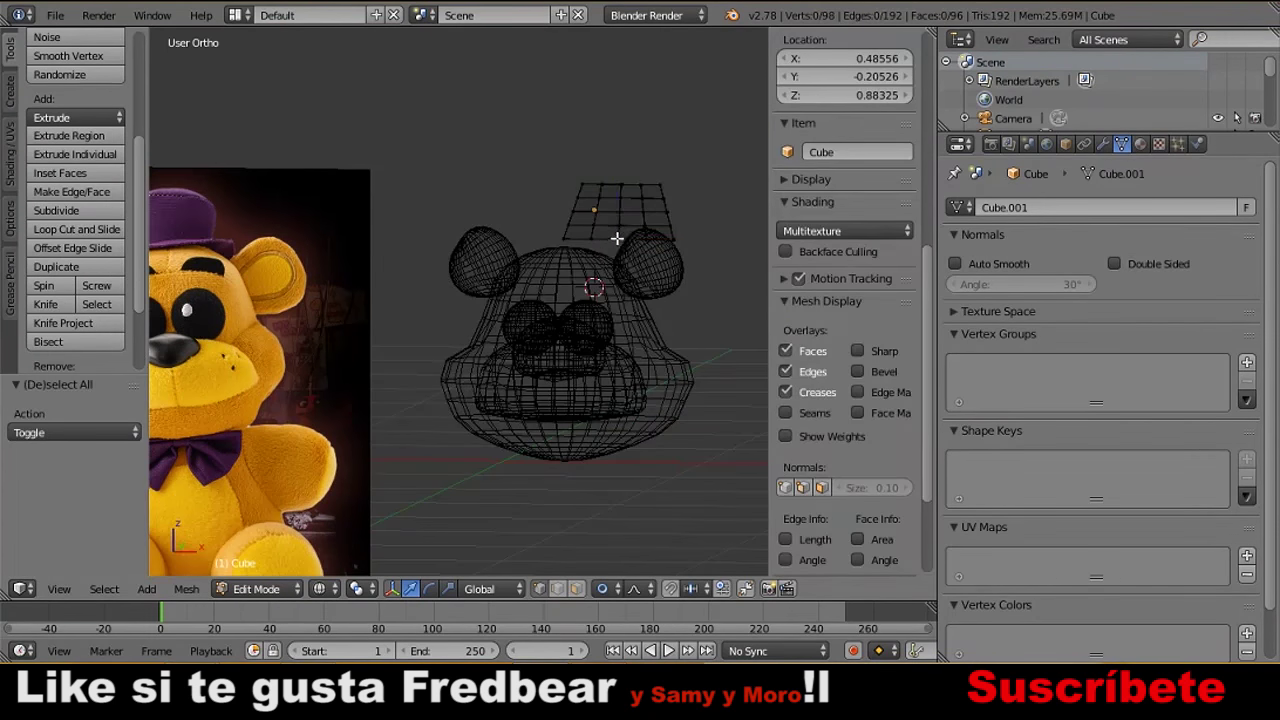
right_click(618, 234)
key("g")
key("z")
left_click(575, 175)
right_click(575, 175)
key("g")
key("x")
left_click(651, 178)
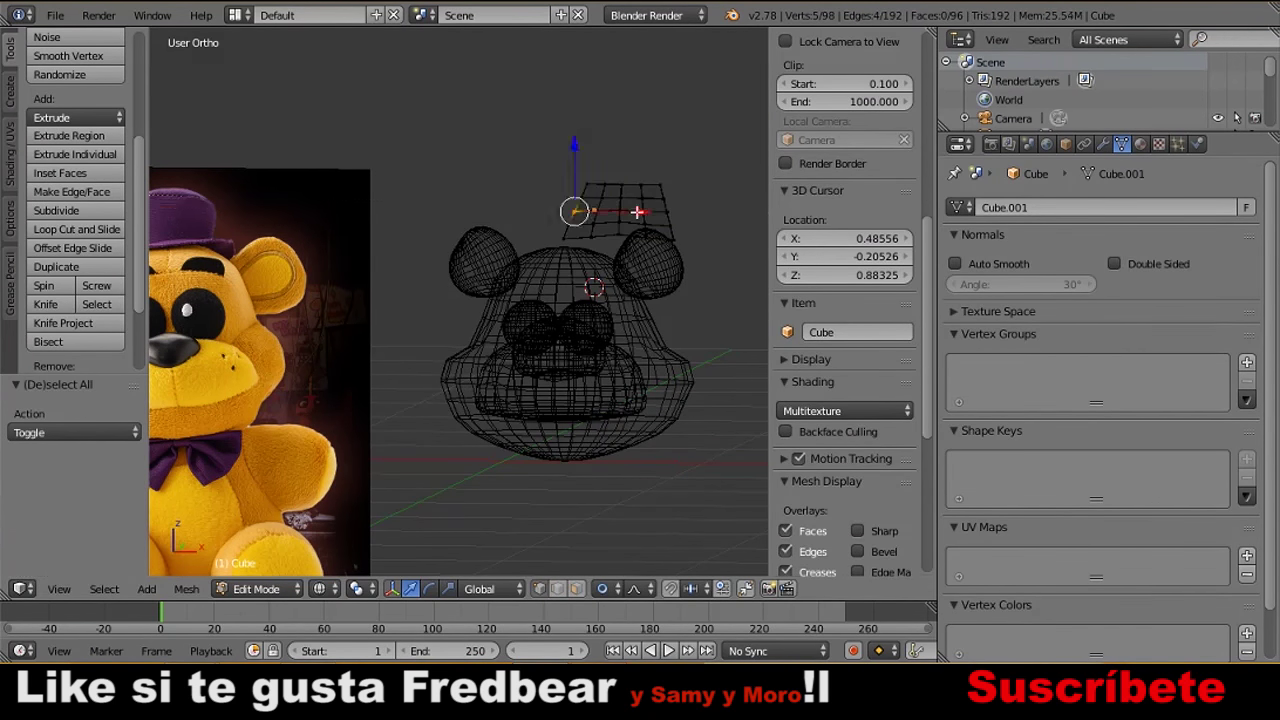
Tilt the brow piece, duplicate it, and mirror the copy across X.
key("Tab")
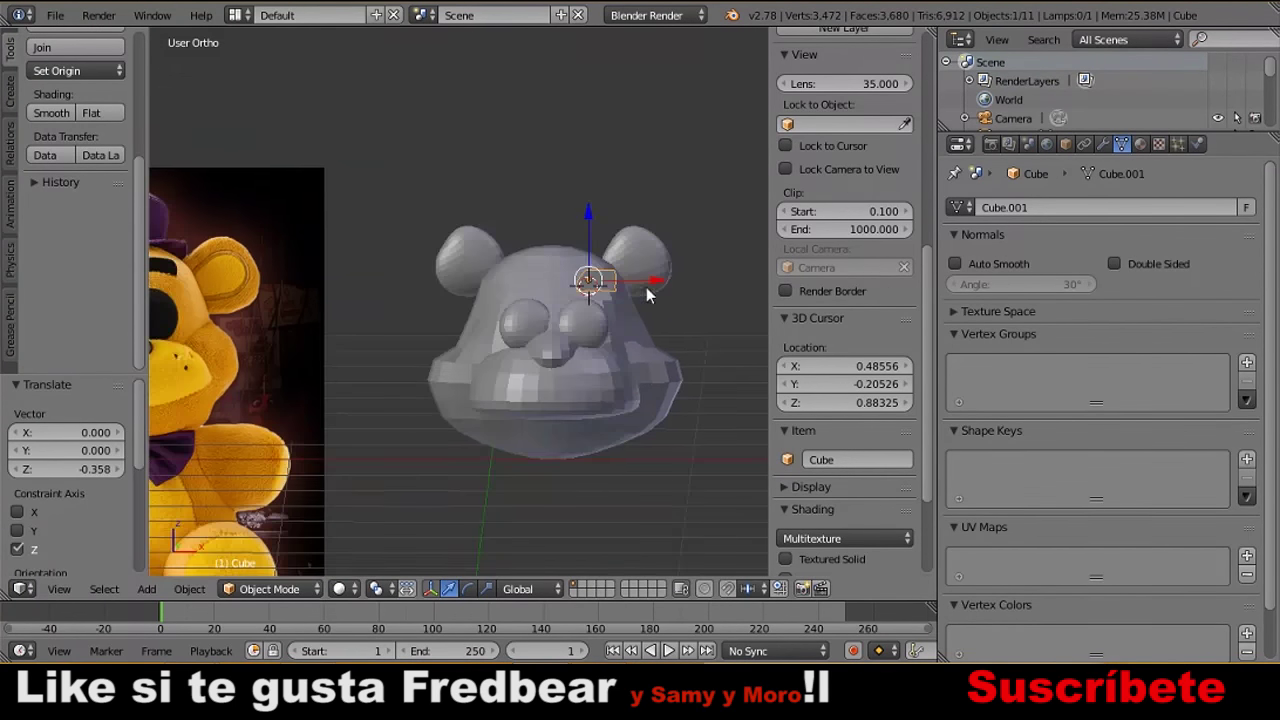
key("r")
left_click(632, 222)
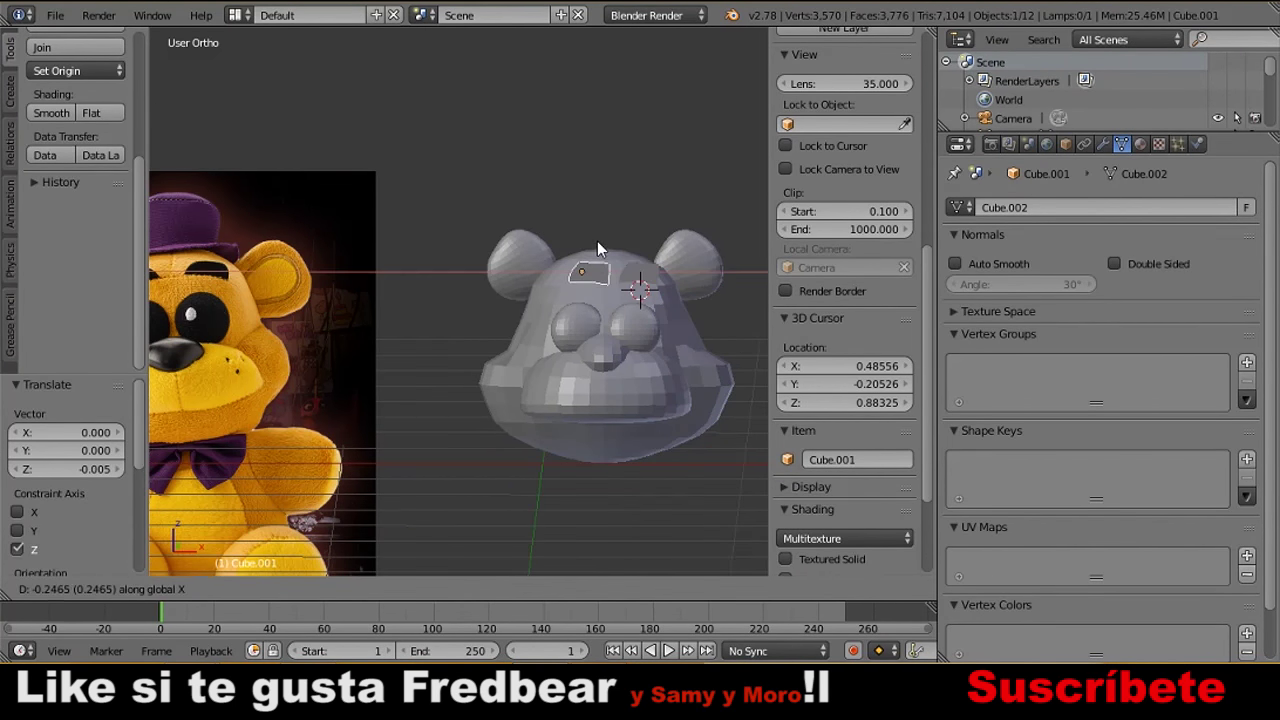
left_click(585, 240)
key("Tab")
key("ctrl+m")
key("x")
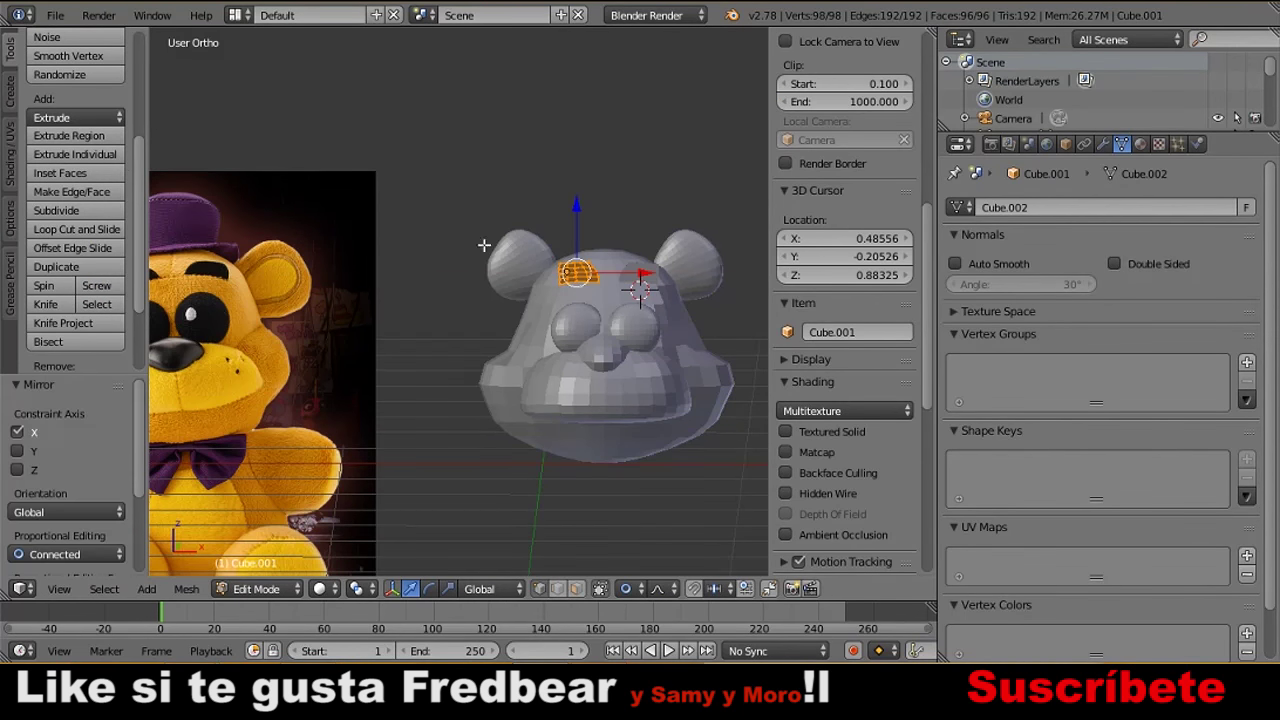
key("Tab")
Flip the normals of the left ear sphere.
right_click(531, 277)
key("Tab")
key("ctrl+n")
key("Tab")
scroll(599, 315, "down", 2)
mouse_move(597, 261)
middle_mouse_down()
mouse_move(686, 349)
mouse_move(652, 378)
mouse_move(590, 312)
middle_mouse_up()
Move eye sphere Sphere.002 along Y and shrink it.
right_click(652, 378)
key("g")
key("y")
left_click(652, 378)
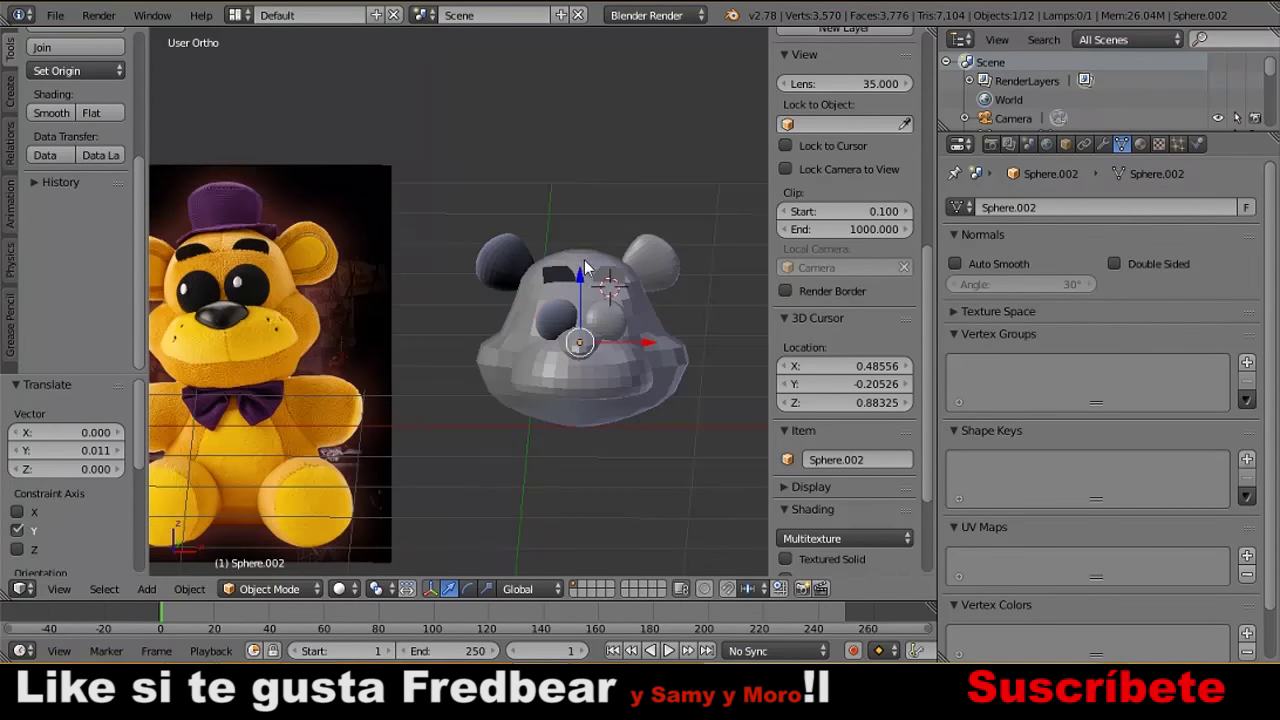
left_click(585, 297)
middle_click_drag(572, 360, 271, 373)
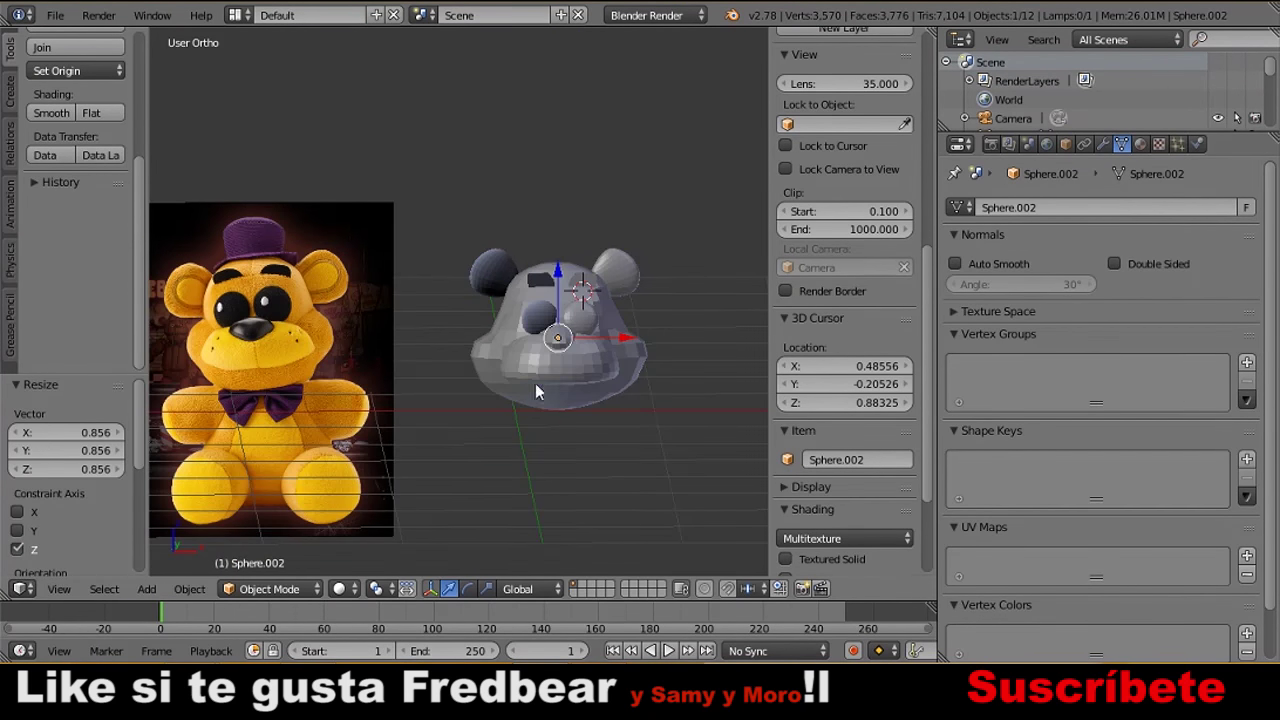
key("KP_1")
Add a cylinder above the head and narrow its bottom ring with proportional scaling.
left_click(575, 237)
key("shift+a")
left_click(640, 350)
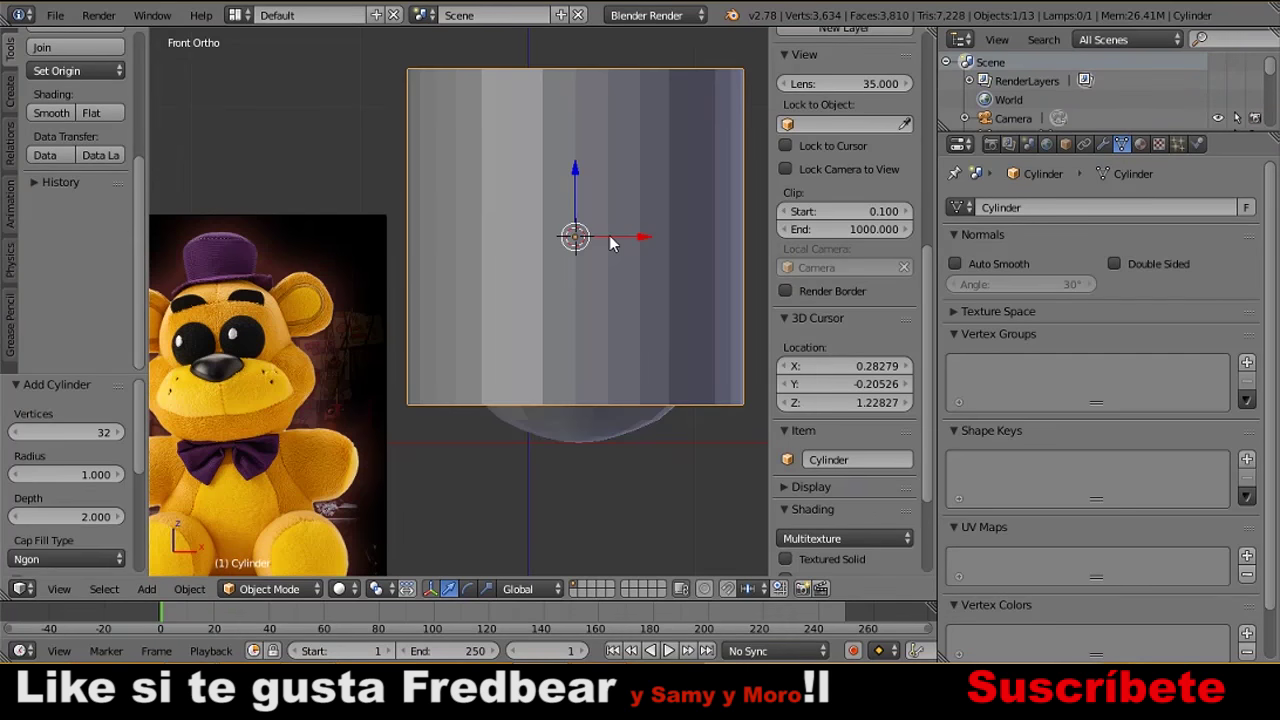
key("Tab")
key("z")
key("a")
key("b")
left_click_drag(390, 385, 755, 425)
key("s")
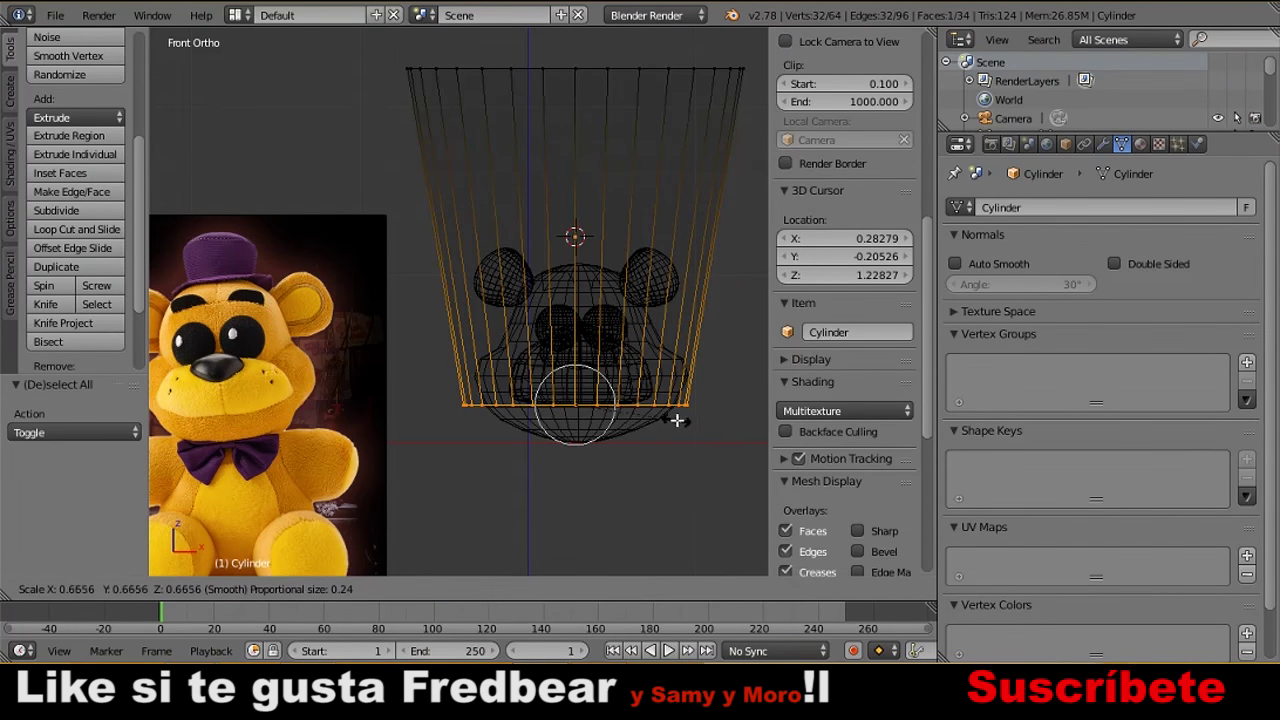
left_click(677, 420)
Extrude the cylinder's bottom face and flatten the new ring along Z.
mouse_move(677, 420)
middle_mouse_down()
mouse_move(451, 197)
mouse_move(517, 151)
middle_mouse_up()
key("z")
key("ctrl+KP_7")
key("KP_1")
key("Tab")
key("Tab")
mouse_move(571, 286)
middle_mouse_down()
mouse_move(526, 372)
mouse_move(530, 473)
middle_mouse_up()
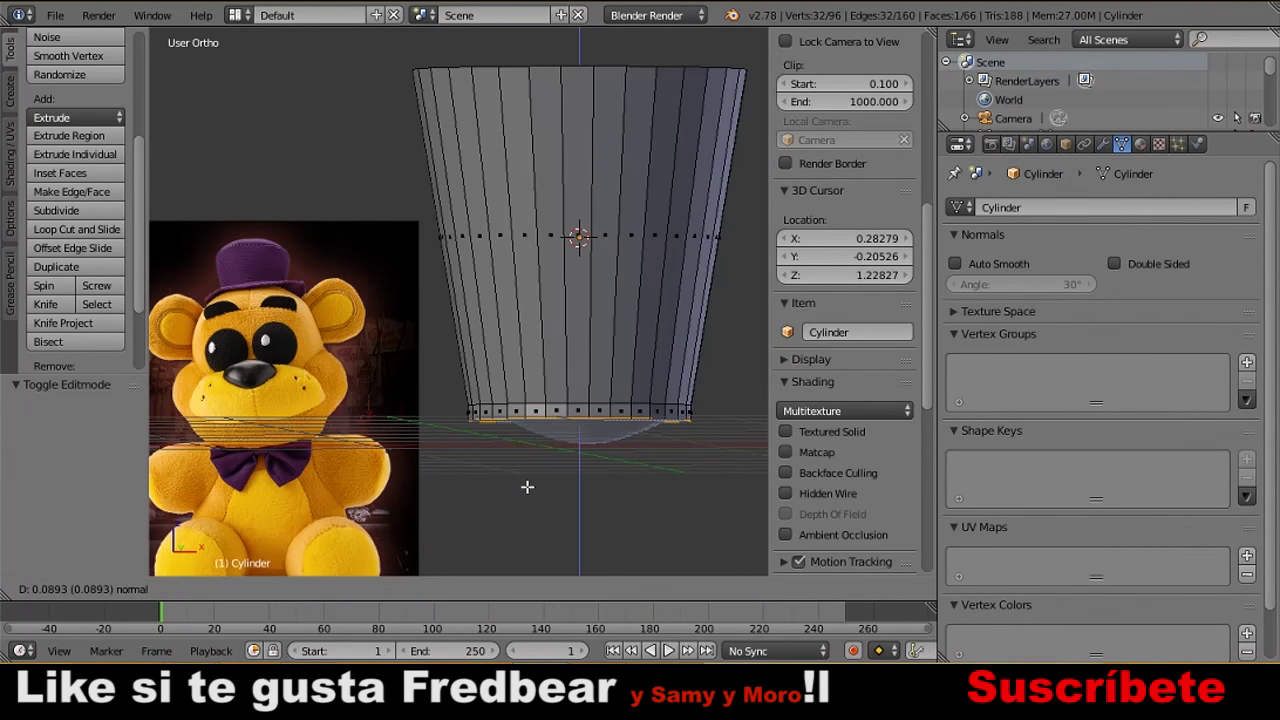
left_click(527, 487)
left_click(45, 589)
left_click(114, 465)
key("z")
key("s")
key("z")
left_click(597, 455)
Widen the bottom band into a brim, raise it slightly, and lower its outer edge.
key("a")
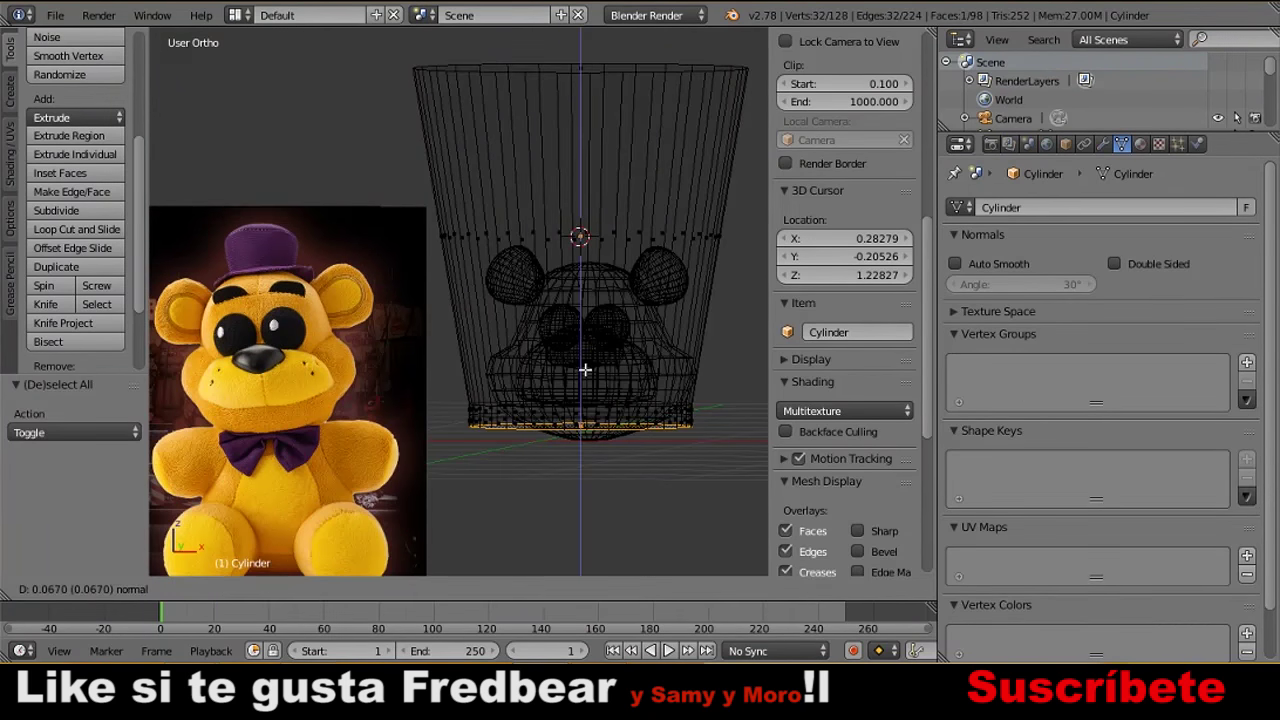
key("c")
left_click_drag(481, 445, 571, 423)
key("Escape")
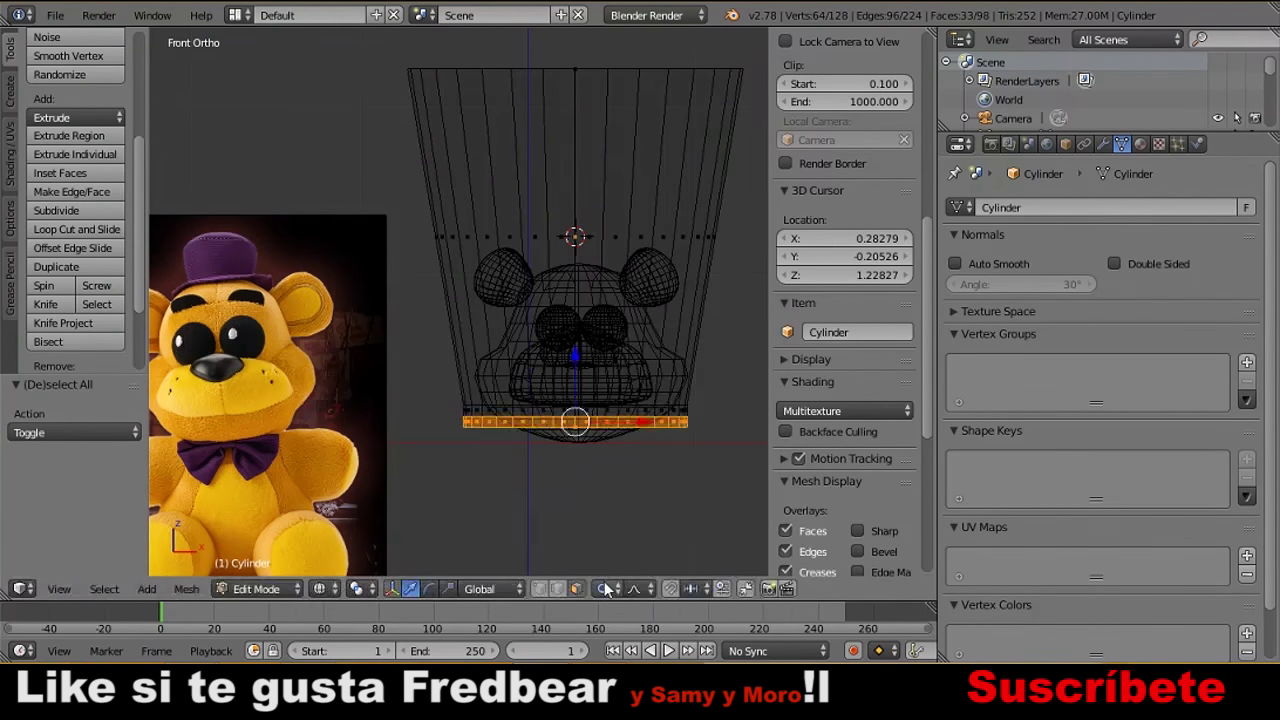
left_click(755, 447)
left_click_drag(580, 360, 580, 350)
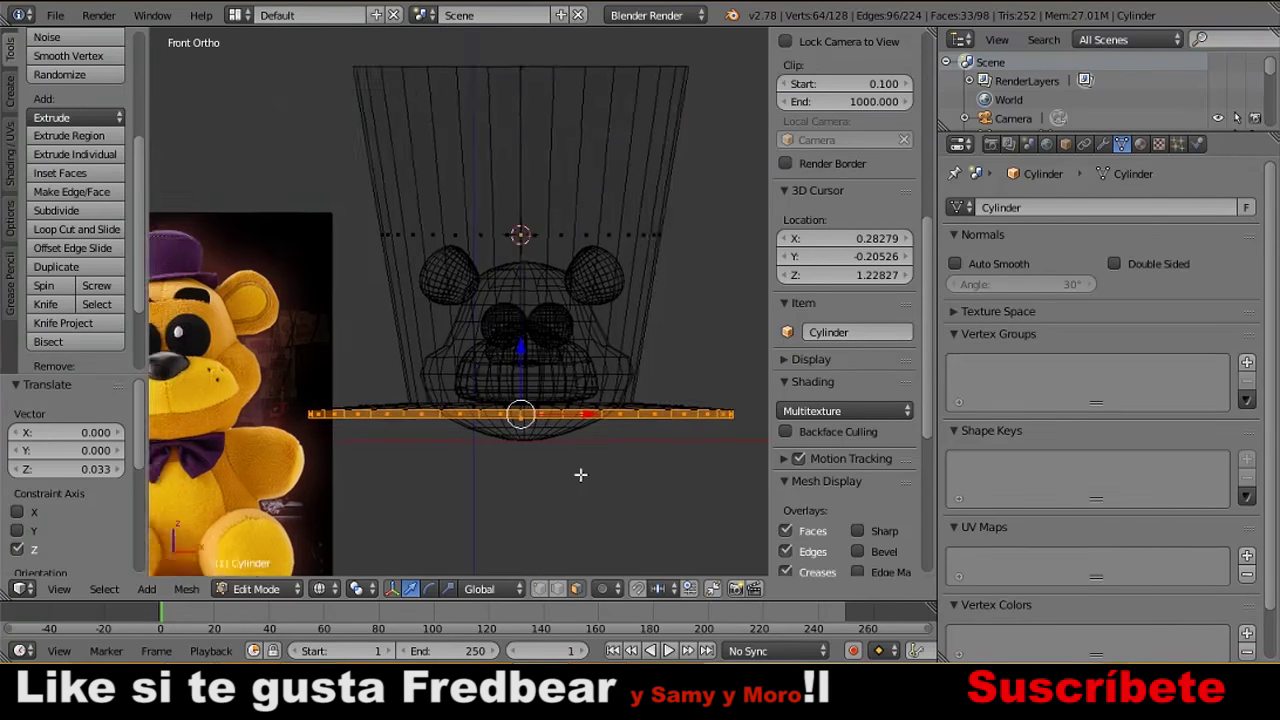
middle_click_drag(666, 390, 578, 385, "shift")
key("a")
right_click(598, 412)
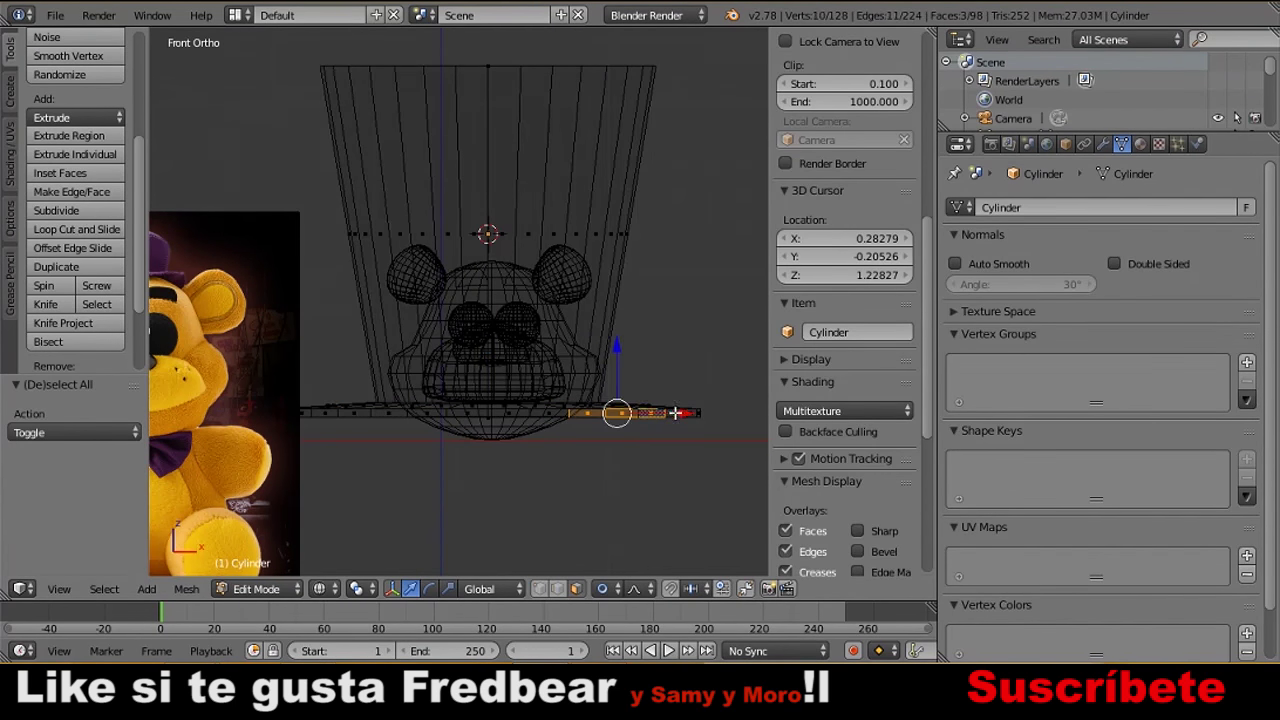
left_click(641, 398)
middle_click_drag(641, 398, 521, 490)
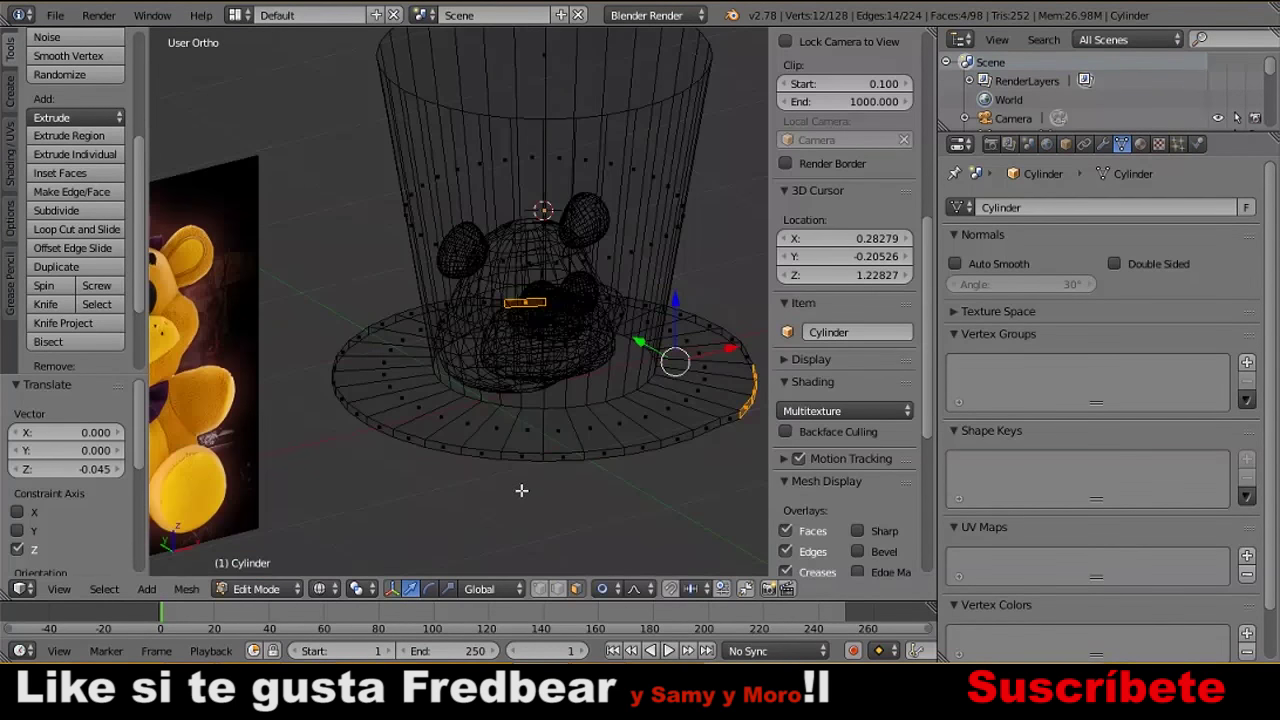
key("KP_1")
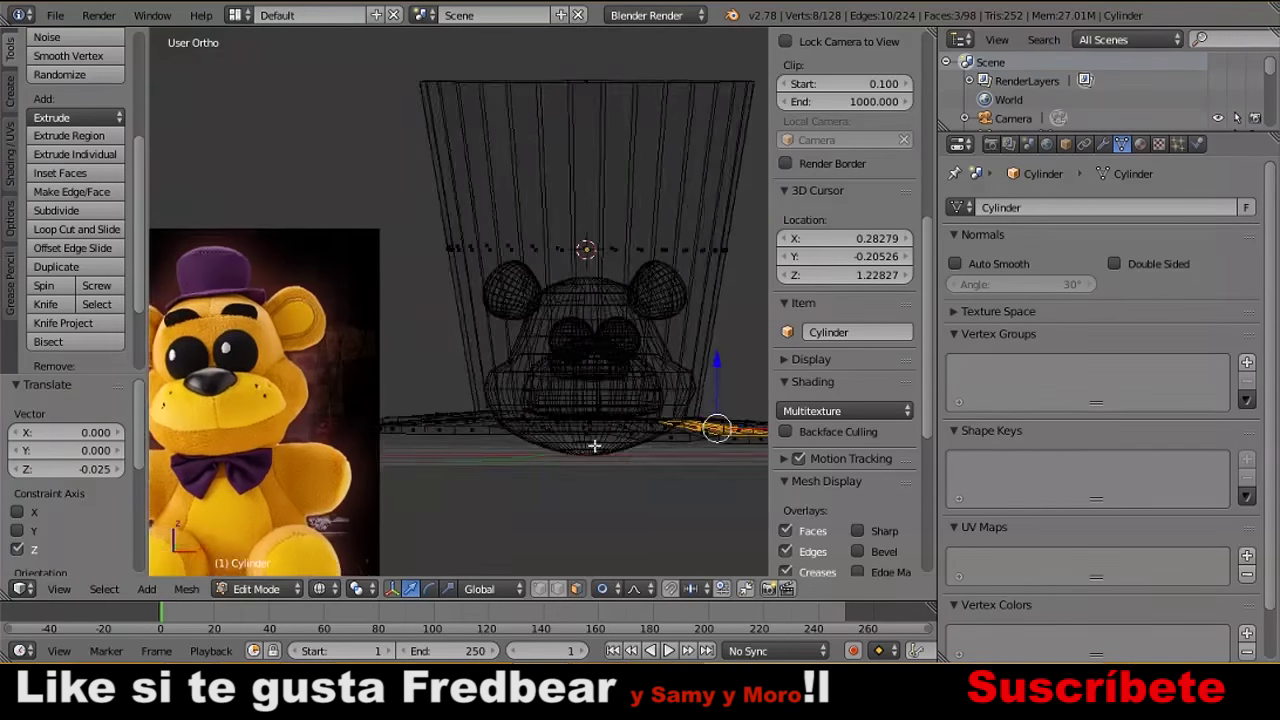
Lower the hat's top ring on Z and extrude it twice to form an inset rim.
scroll(845, 300, "down", 4)
key("a")
scroll(845, 300, "up", 3)
middle_click_drag(365, 57, 420, 110)
right_click(500, 125, "alt")
key("g")
key("z")
left_click(500, 228)
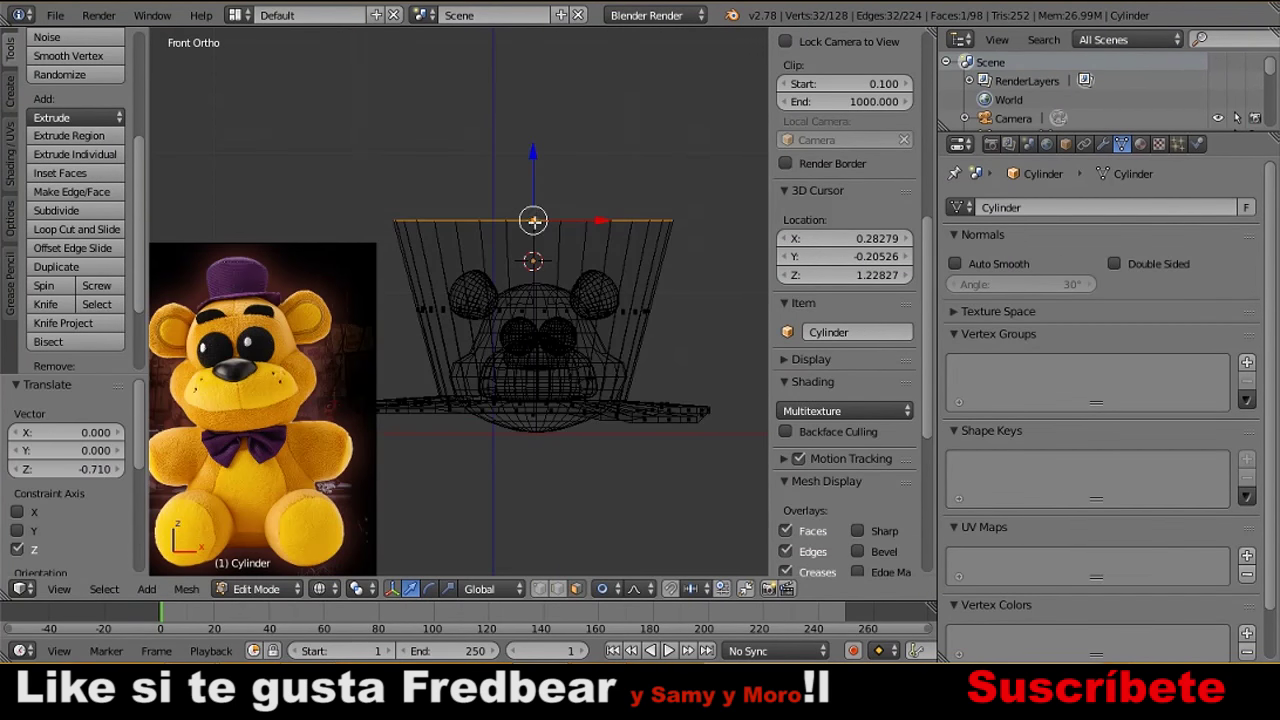
key("e")
left_click(506, 203)
key("e")
left_click(511, 202)
middle_click_drag(511, 202, 507, 279)
Add five evenly spaced loop cuts to the crown and three to the brim.
key("a")
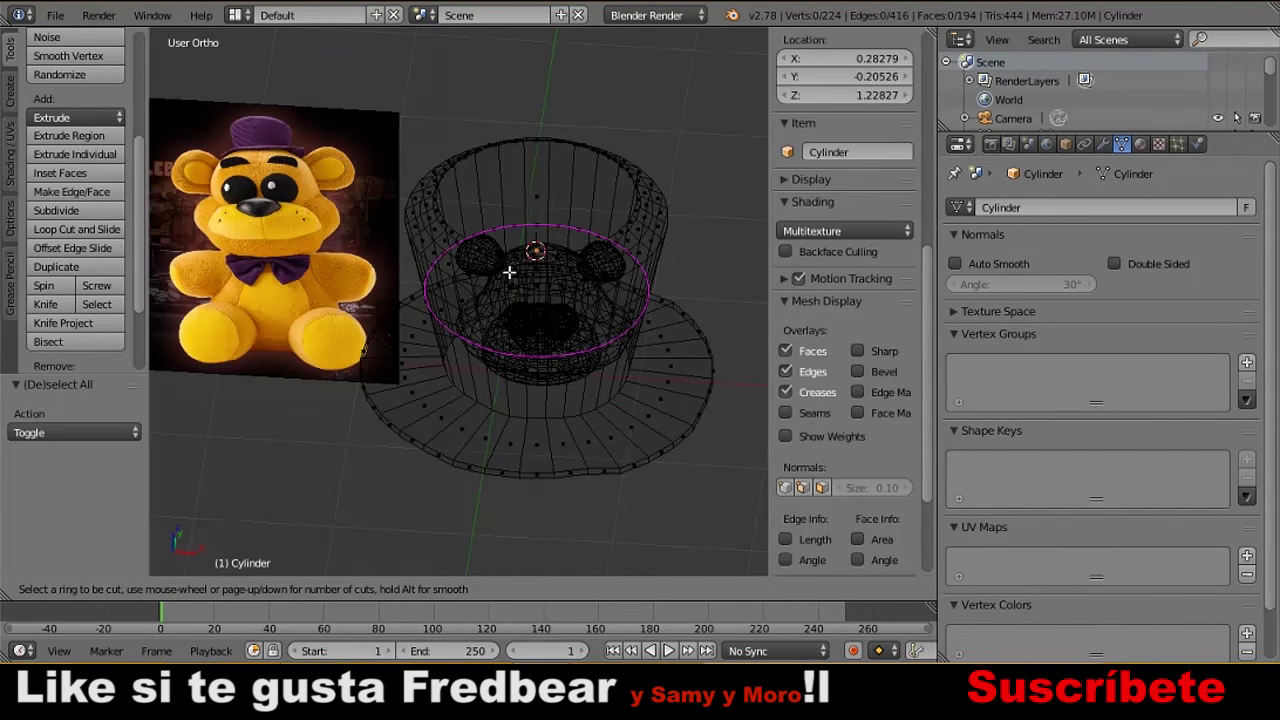
left_click(533, 250)
right_click(533, 250)
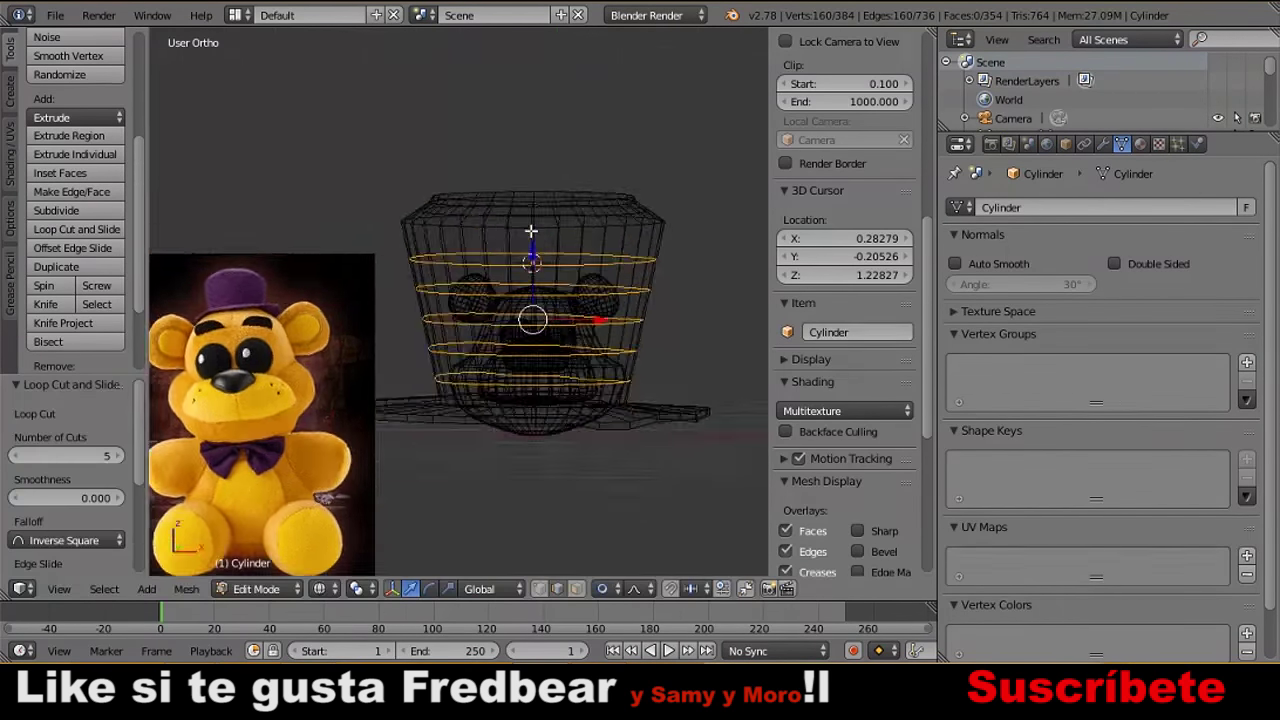
middle_click_drag(531, 248, 606, 228)
key("ctrl+r")
right_click(481, 289)
middle_click_drag(481, 289, 452, 326)
left_click(465, 410)
right_click(465, 415)
middle_click_drag(465, 415, 494, 372)
Back in Object Mode, raise the hat onto Fredbear's head.
key("a")
scroll(510, 300, "up", 2)
key("a")
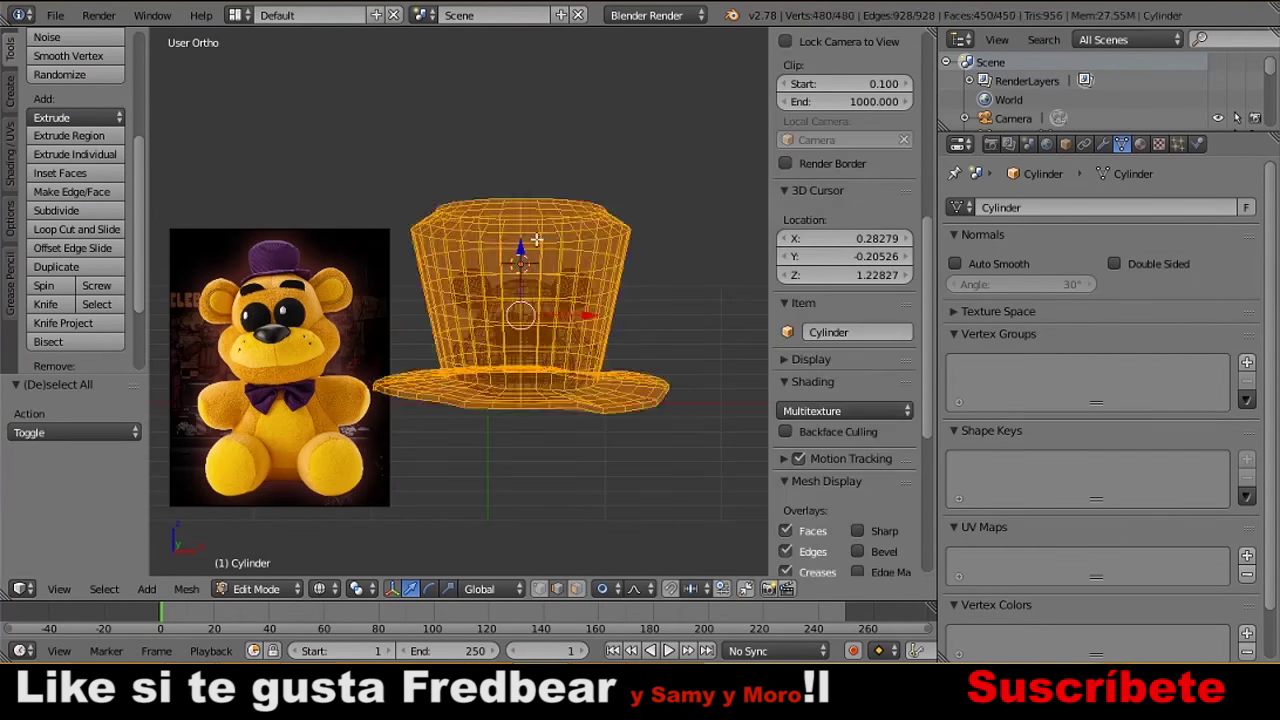
key("a")
key("Tab")
left_click_drag(520, 250, 520, 187)
mouse_move(520, 187)
middle_mouse_down()
mouse_move(469, 354)
mouse_move(646, 222)
middle_mouse_up()
scroll(646, 222, "up", 3)
Tilt the hat on the X axis and slide it along Y on the head.
key("r")
key("x")
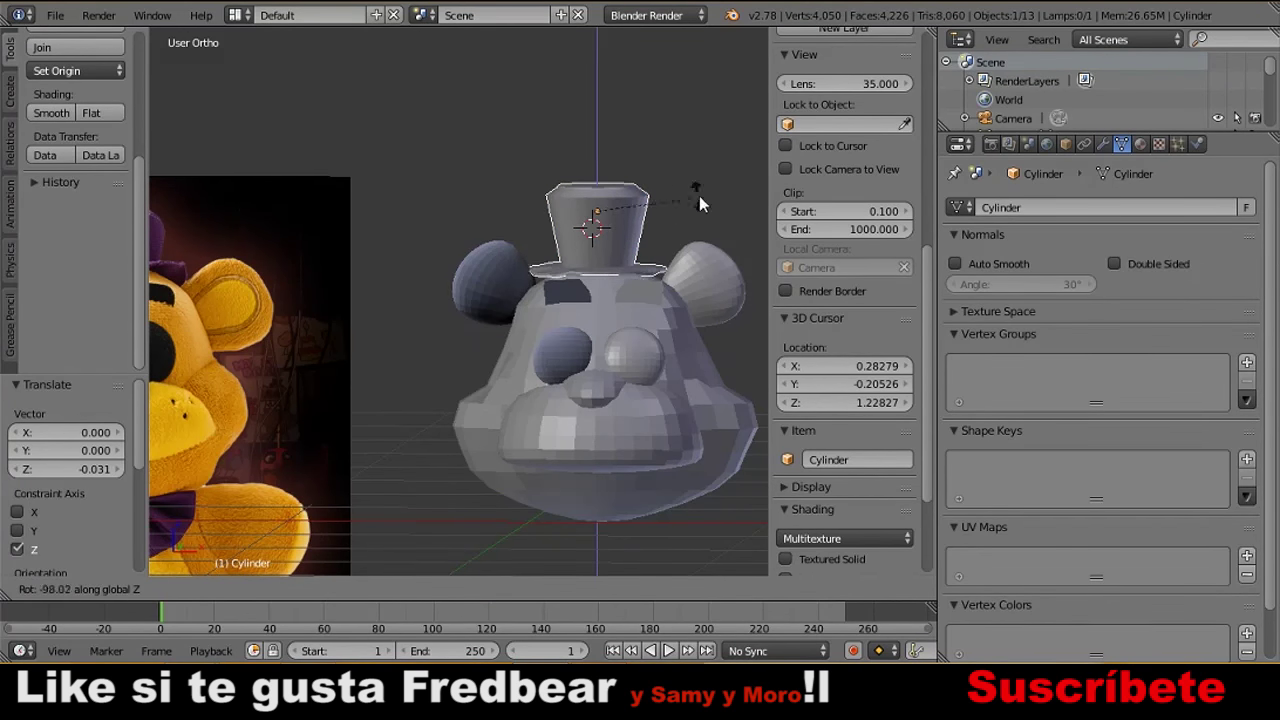
left_click(675, 270)
mouse_move(675, 274)
middle_mouse_down()
mouse_move(518, 320)
mouse_move(669, 381)
middle_mouse_up()
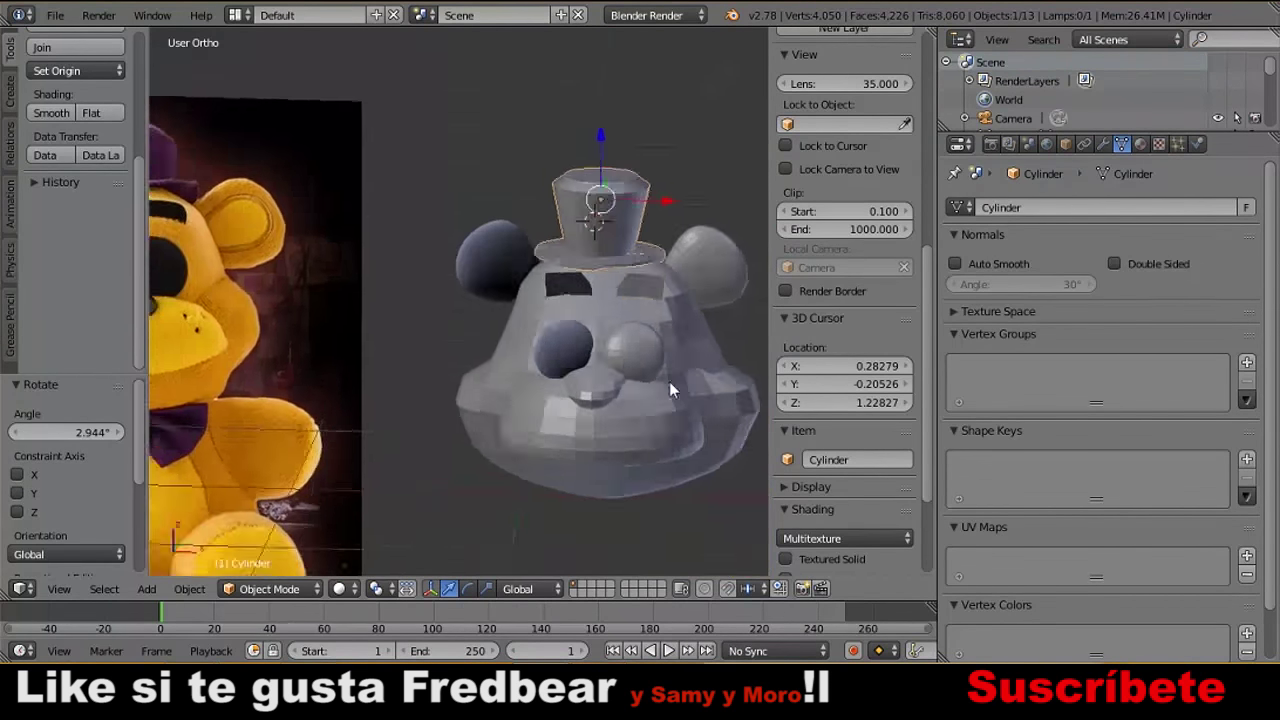
key("g")
key("y")
left_click(735, 358)
Move the brow pieces vertically and rotate them into an angled position.
key("shift+d")
key("z")
left_click(632, 300)
middle_click_drag(632, 300, 697, 366)
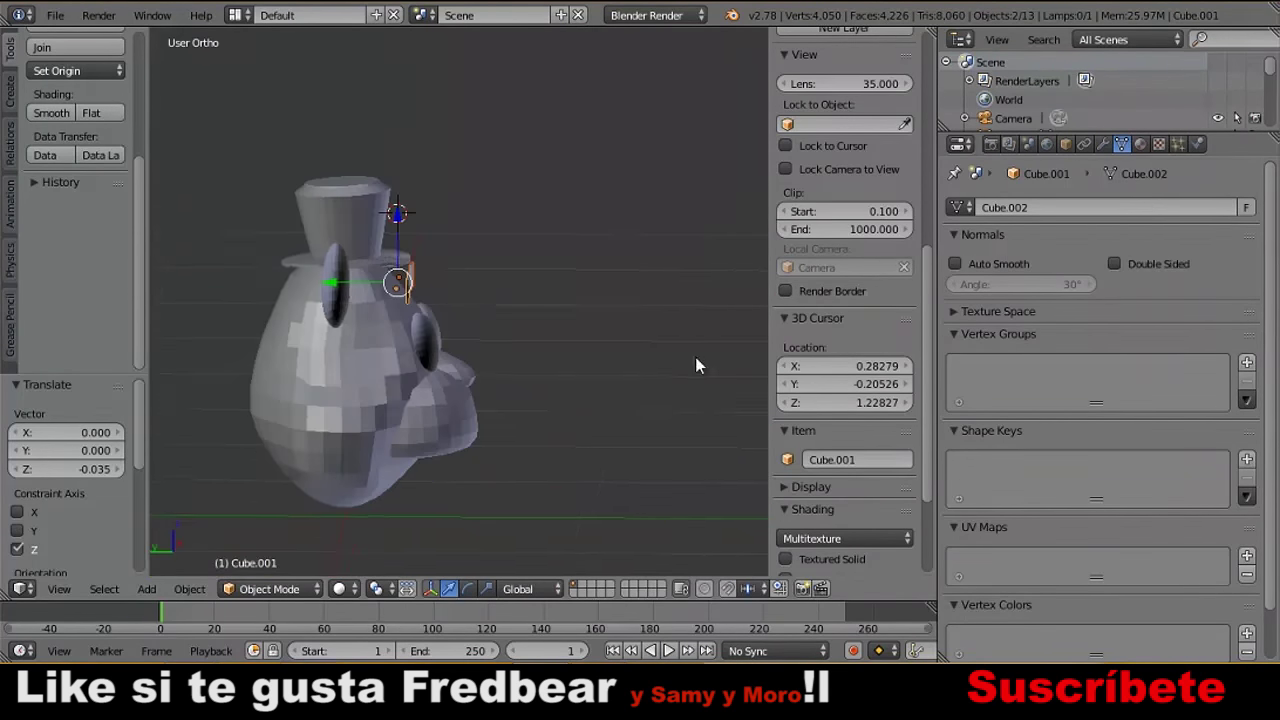
left_click(326, 291)
middle_click_drag(326, 291, 427, 334)
key("r")
left_click(460, 374)
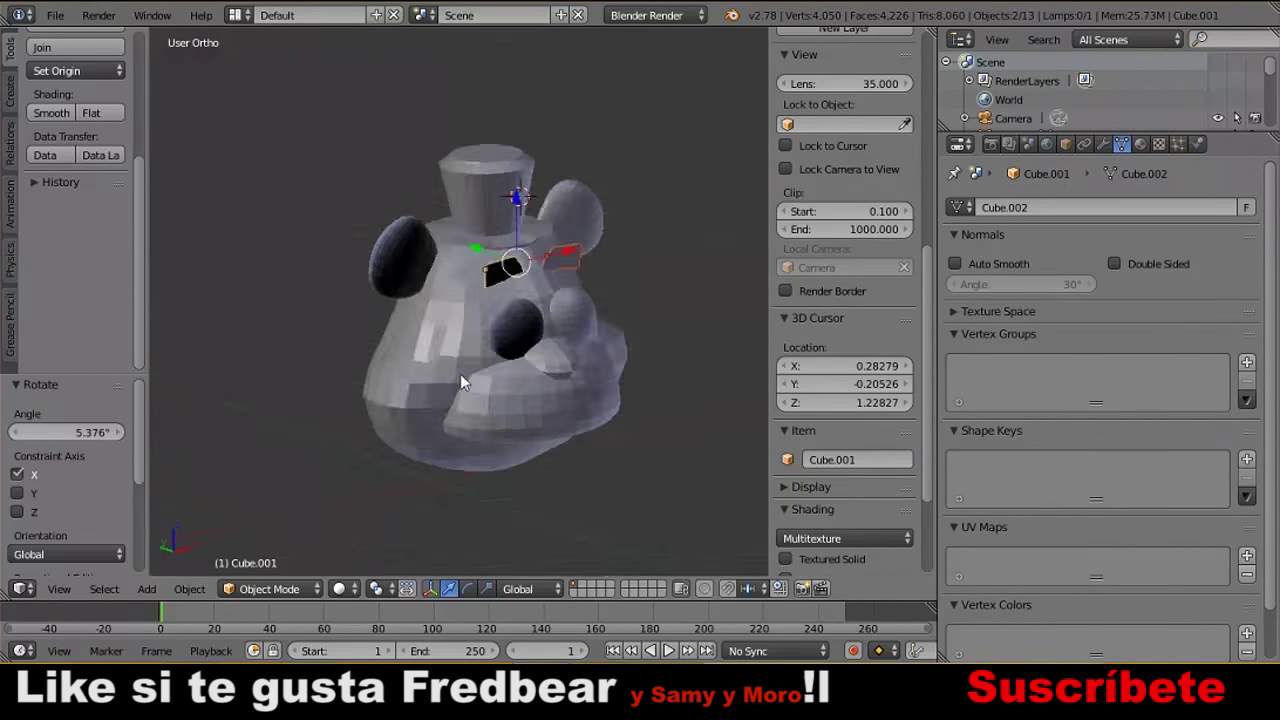
From the front view, duplicate a sphere and lower the copy on Z below the face.
key("KP_1")
right_click(531, 344)
key("shift+d")
key("z")
left_click(544, 411)
key("shift+s")
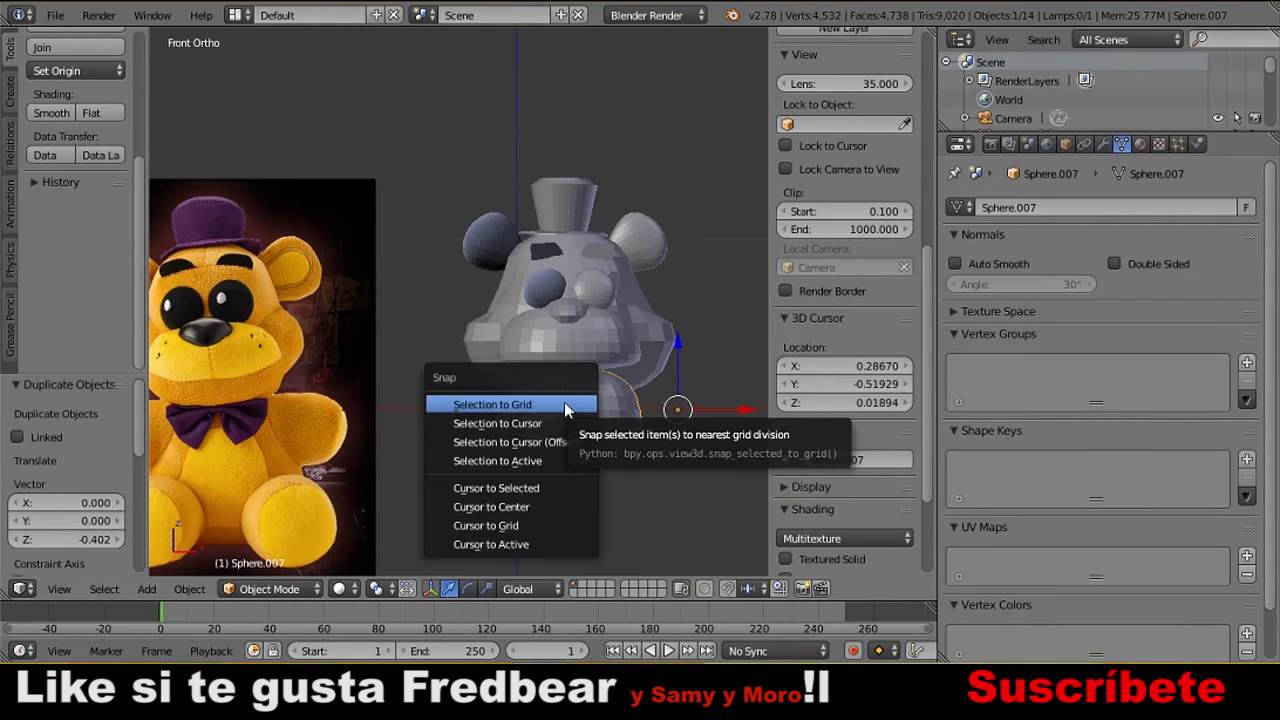
Snap the sphere copy into place and scale it down as the muzzle, checking from the front.
left_click(554, 466)
key("Tab")
key("z")
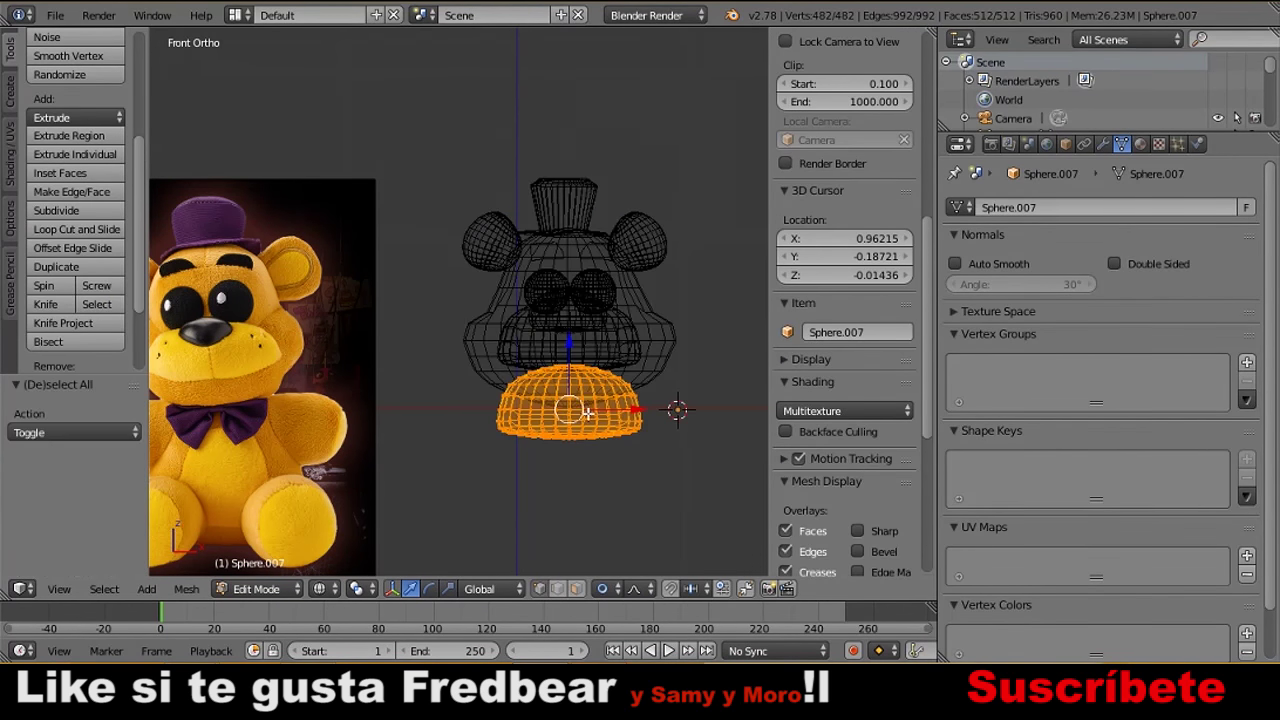
key("Tab")
key("s")
key("z")
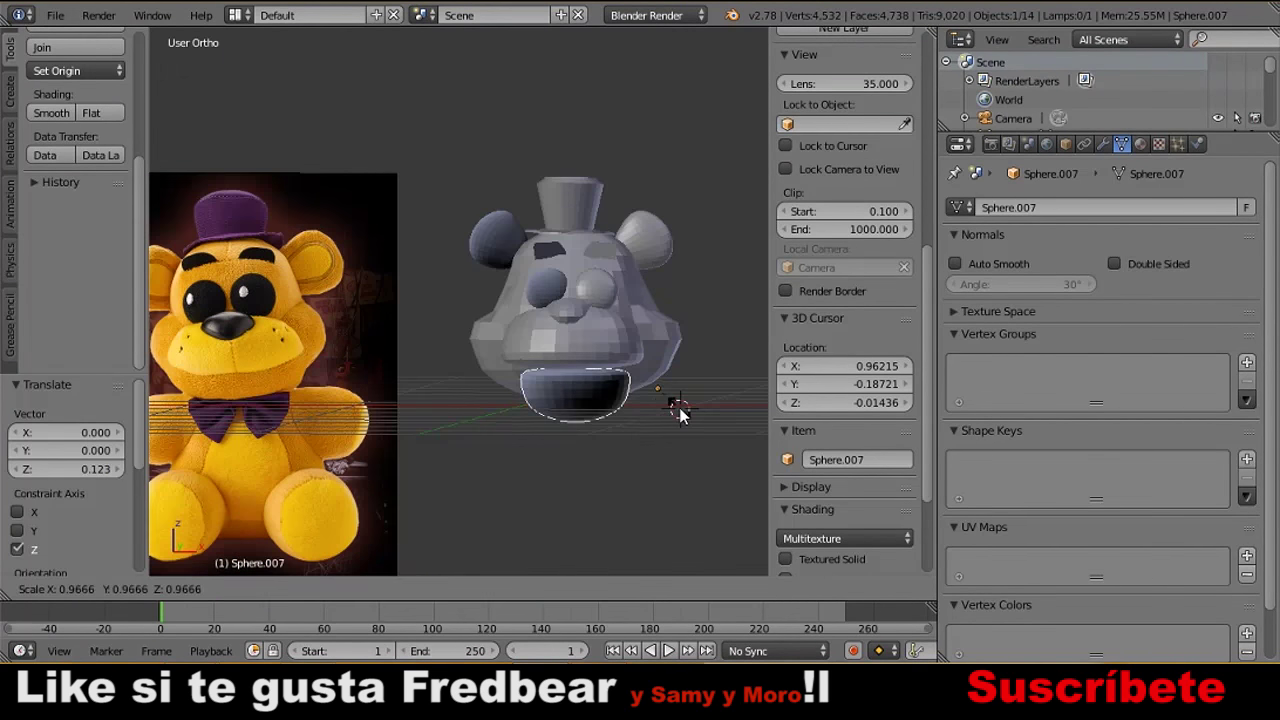
middle_click_drag(679, 407, 570, 340)
left_click(621, 381)
left_click(55, 589)
left_click(86, 463)
key("s")
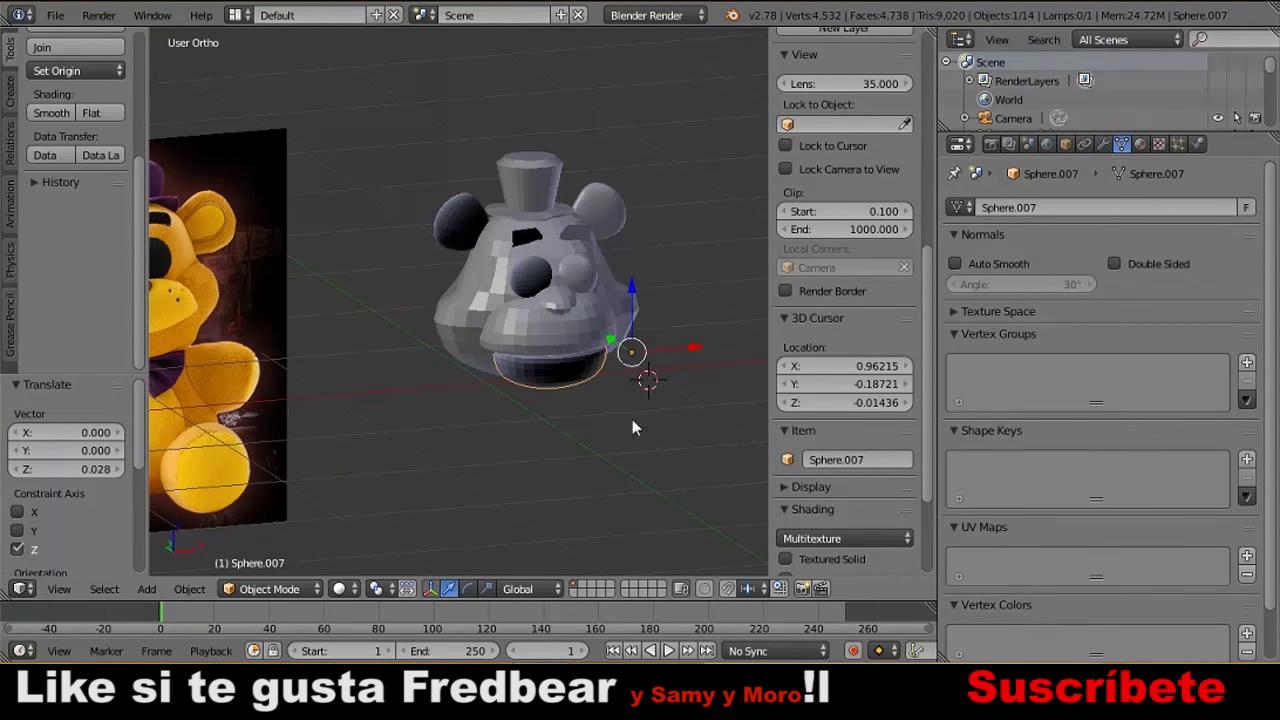
Select the head and box-select vertices on its left side in wireframe Edit Mode.
right_click(556, 330)
right_click(556, 330)
key("Tab")
key("z")
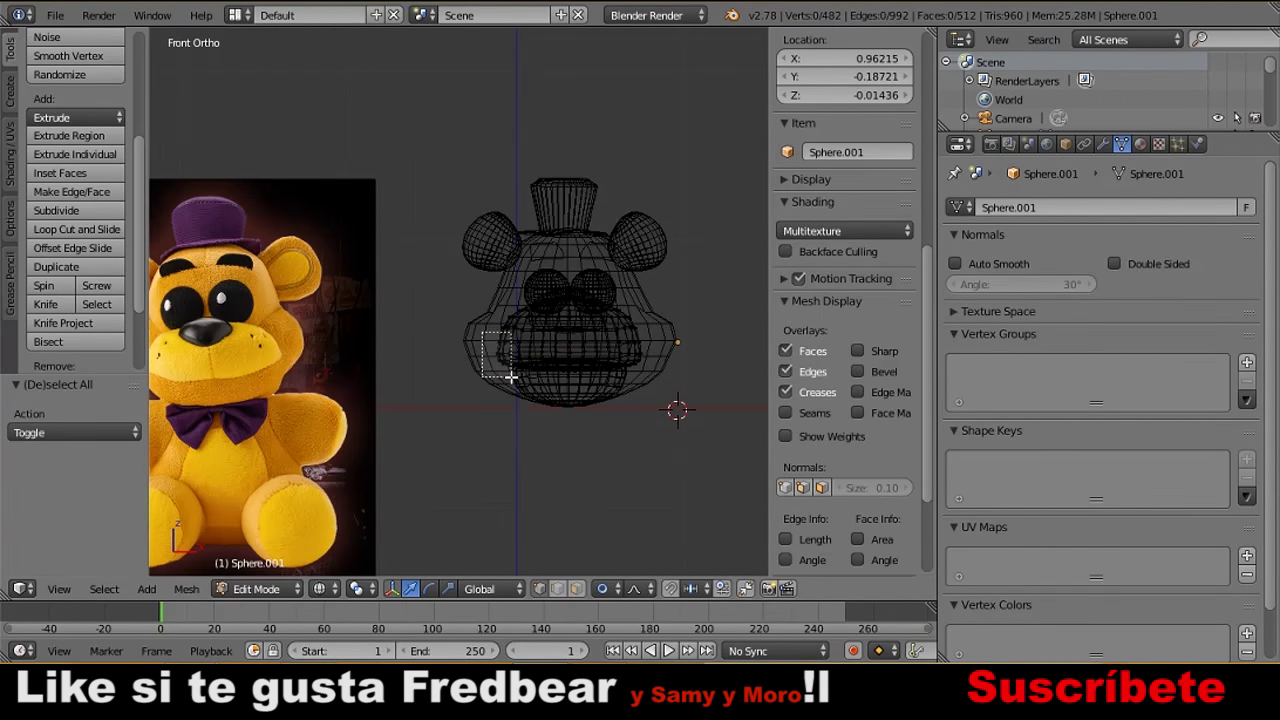
key("b")
left_click_drag(636, 330, 660, 378)
key("z")
middle_click_drag(558, 289, 580, 300)
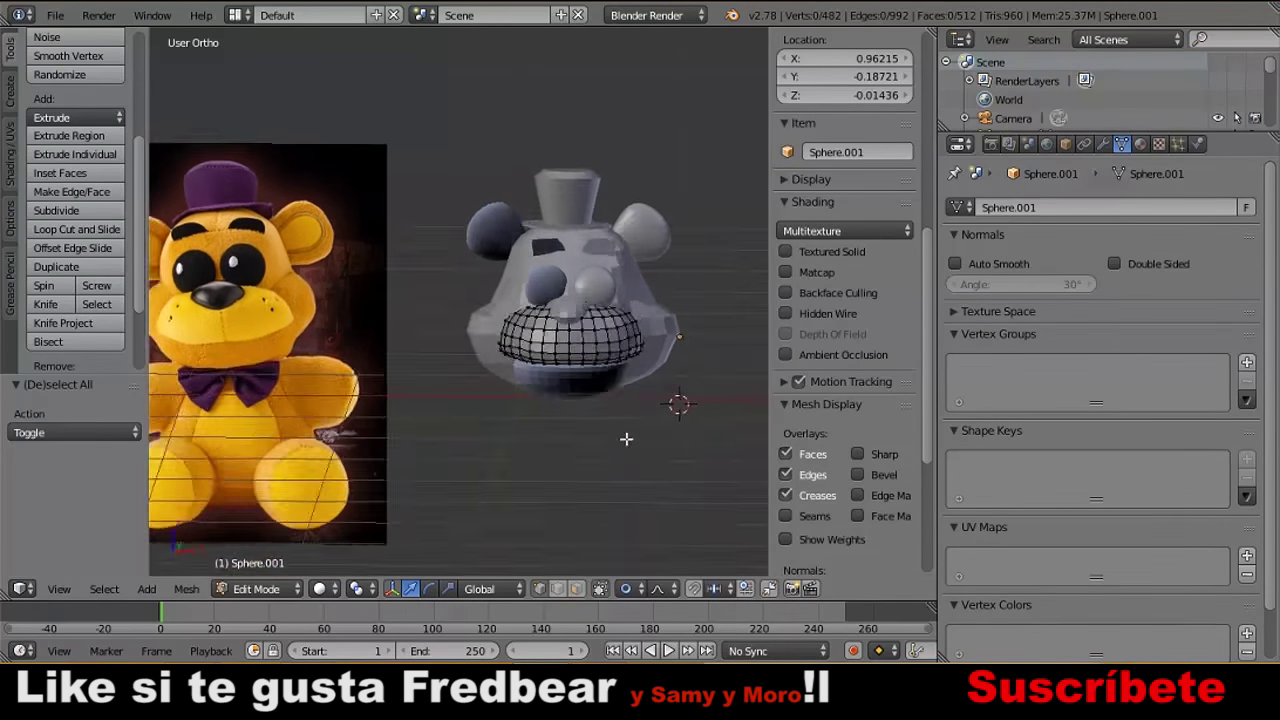
key("Tab")
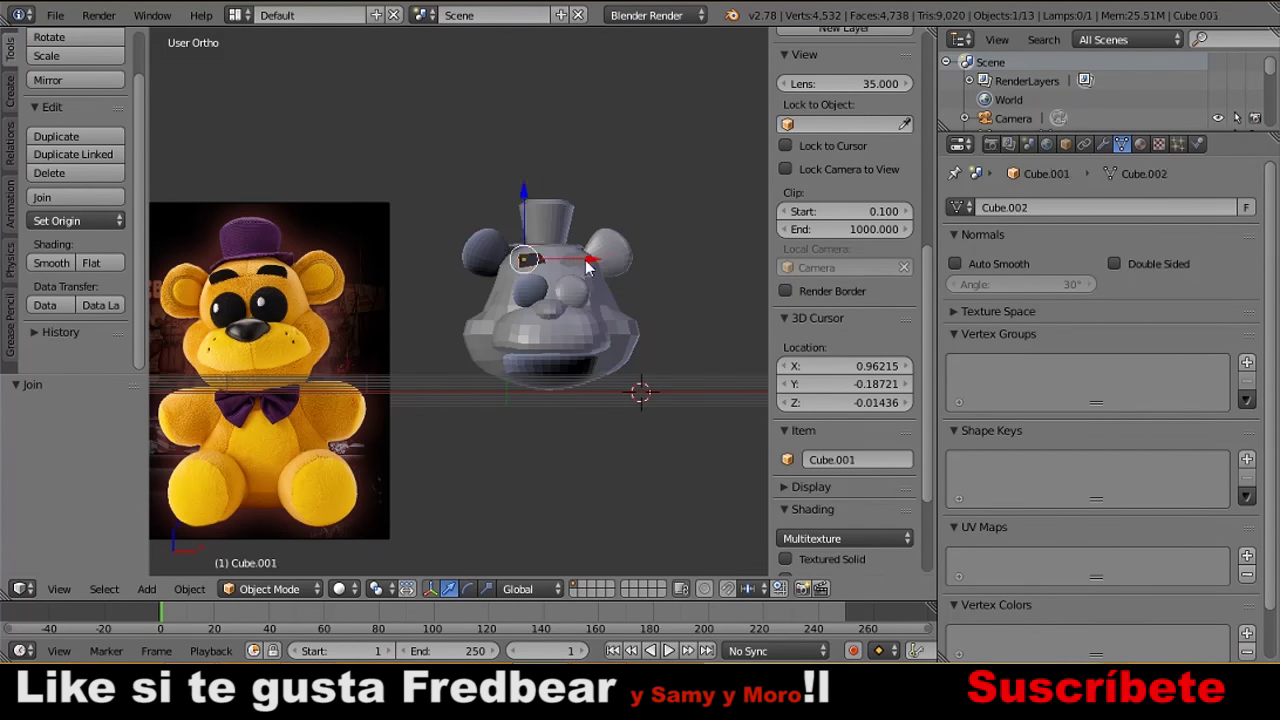
Join the remaining head parts into one head object and set the 3D cursor below it.
right_click(508, 358, "shift")
left_click(68, 200)
scroll(578, 396, "down", 3, "shift")
left_click(546, 332)
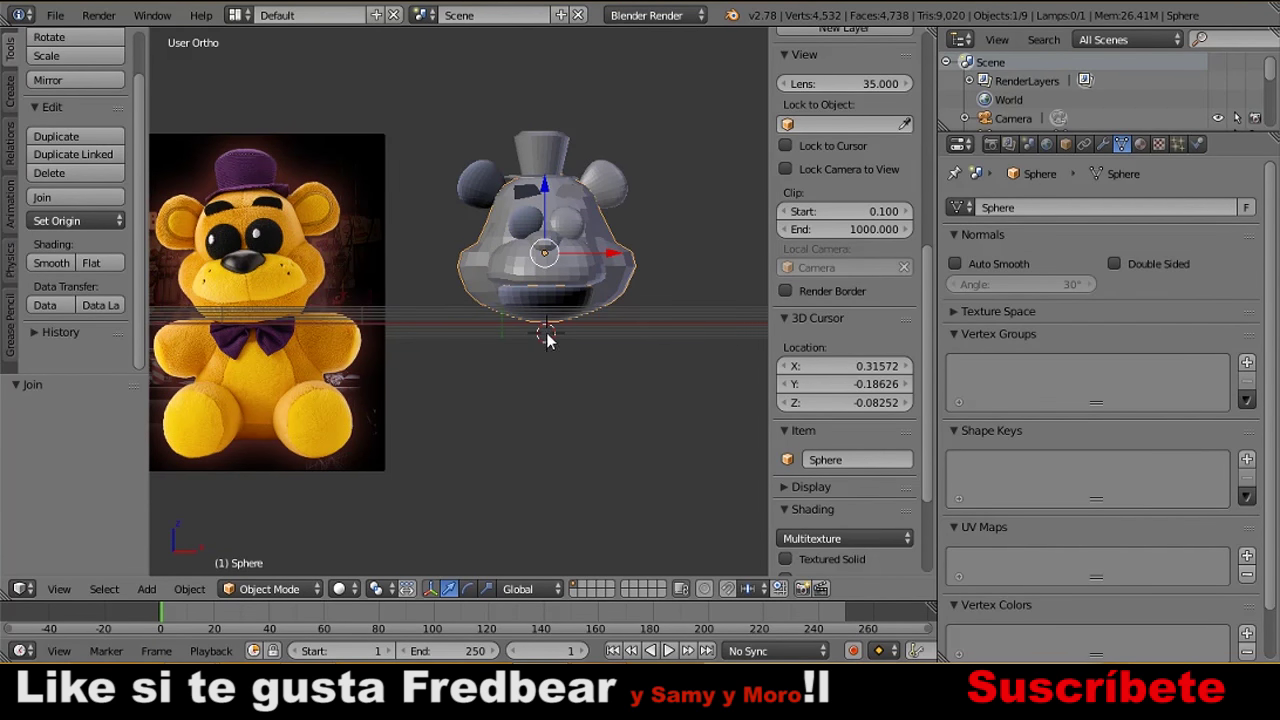
Add a UV sphere for the body, scale it and move it down on Z under the head.
key("shift+a")
key("s")
left_click(582, 351)
key("g")
key("z")
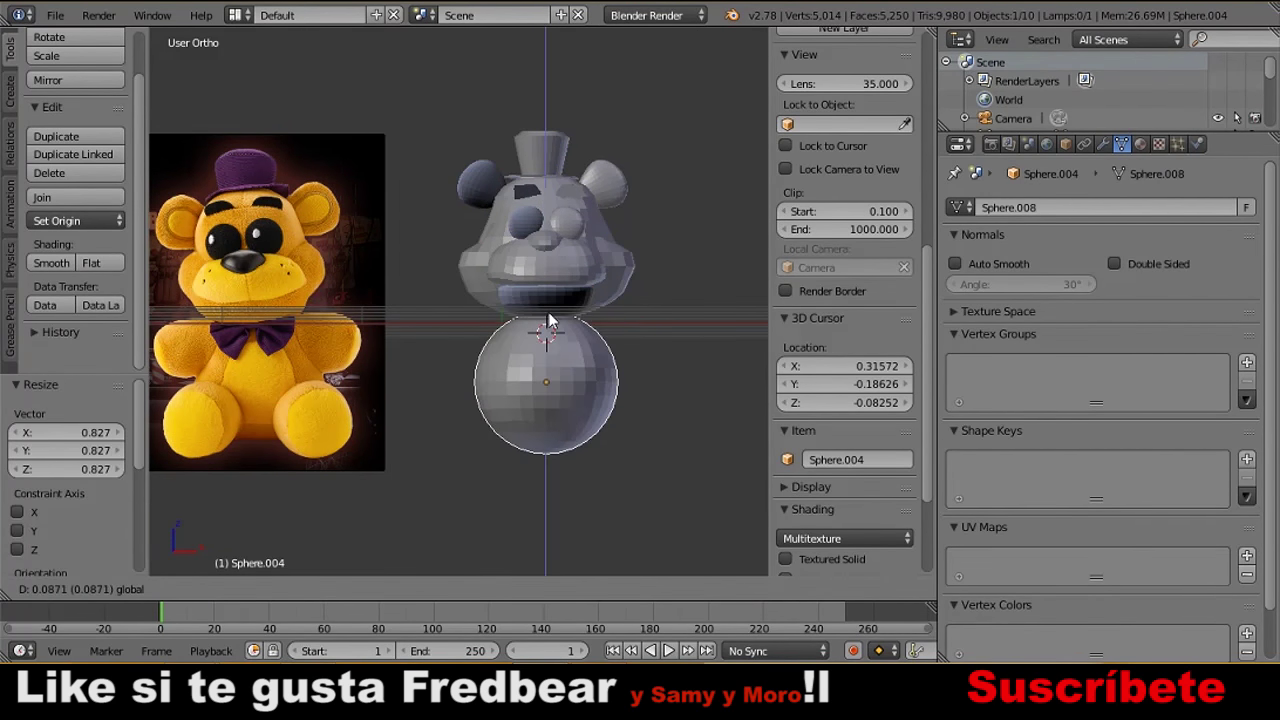
Box-select the body's bottom vertices and widen them with proportional editing into a pear shape.
key("z")
key("Tab")
key("a")
key("b")
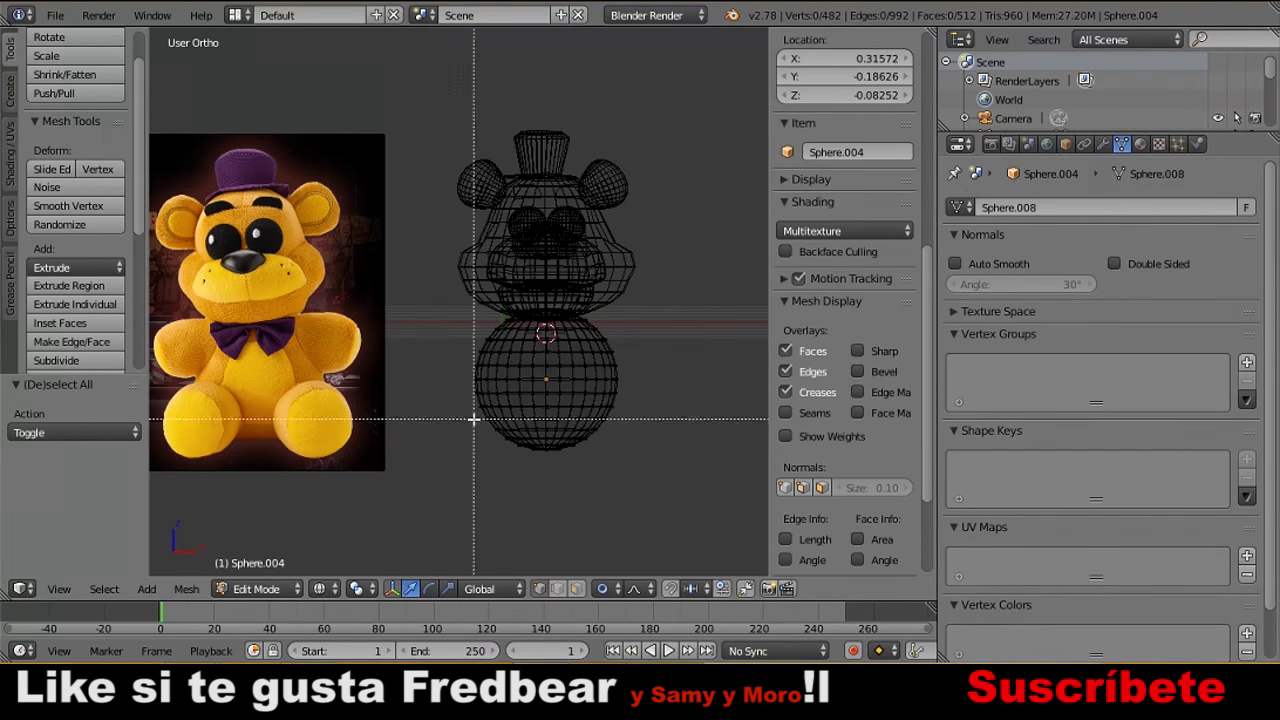
left_click_drag(462, 412, 625, 468)
key("s")
left_click(666, 459)
middle_click_drag(543, 448, 540, 375)
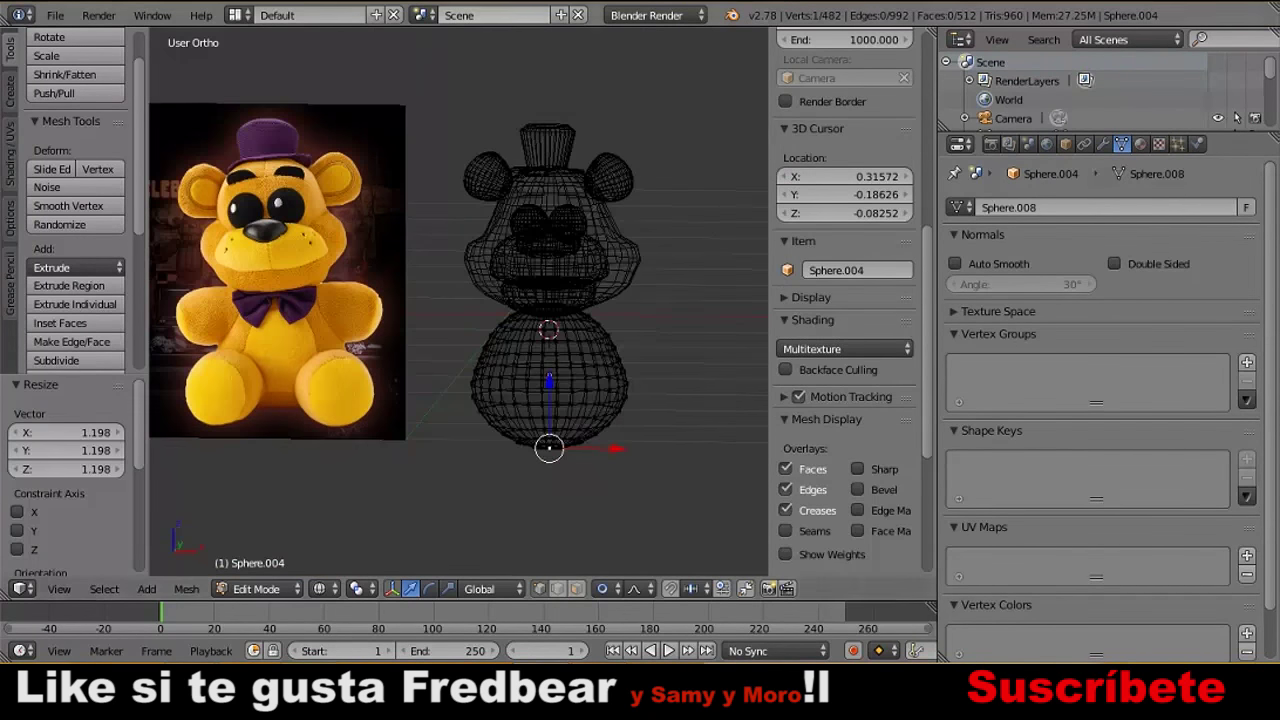
key("g")
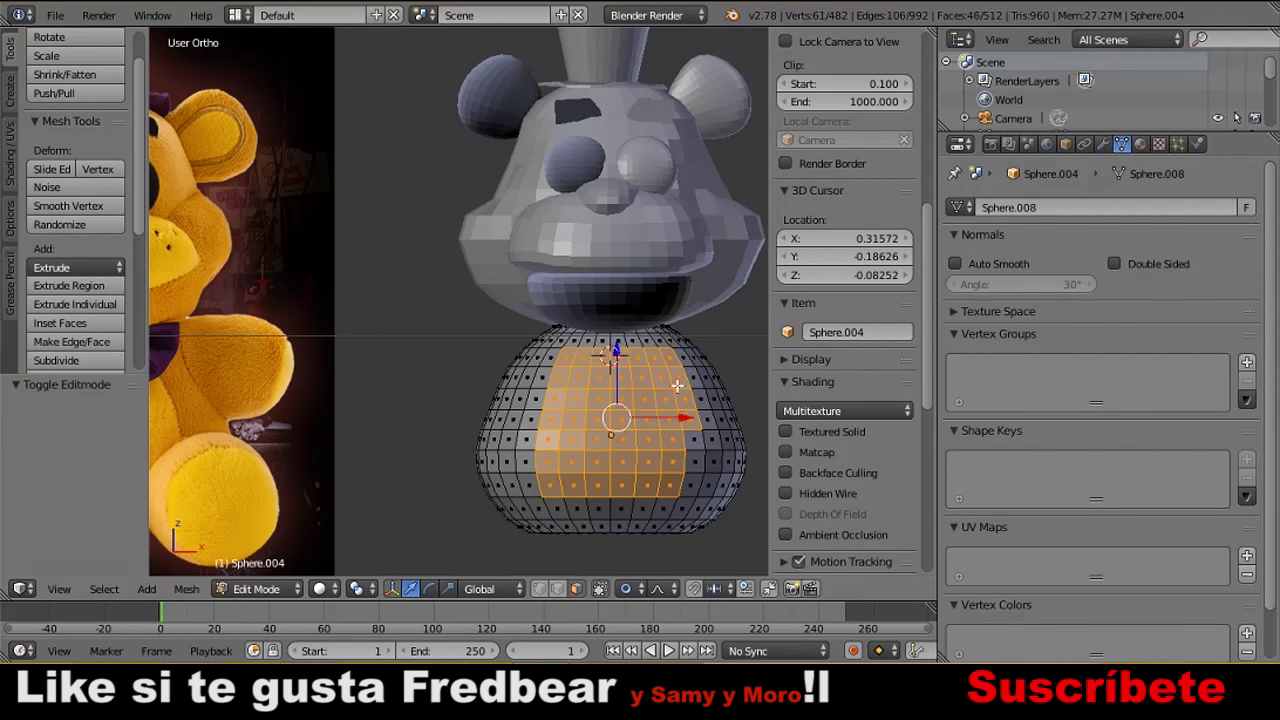
Extrude the belly faces outward, assign them orange Material.001, and add a new sphere.
middle_click_drag(532, 484, 563, 398)
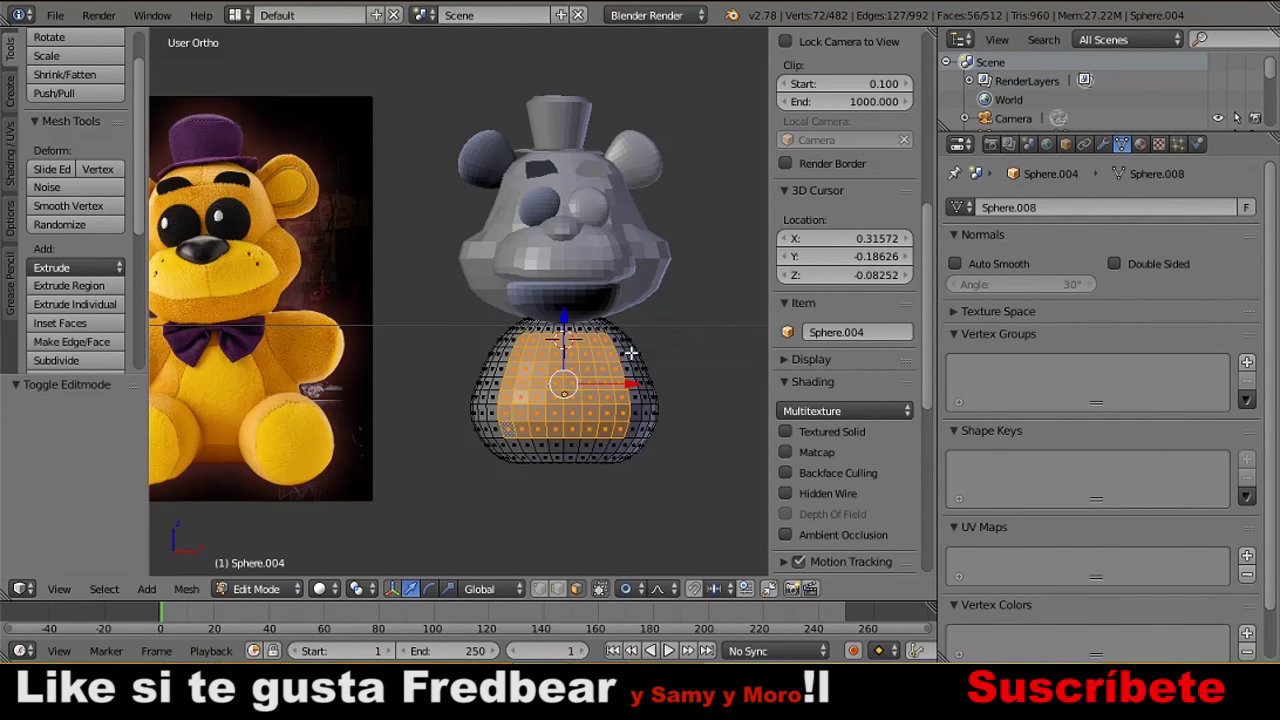
key("e")
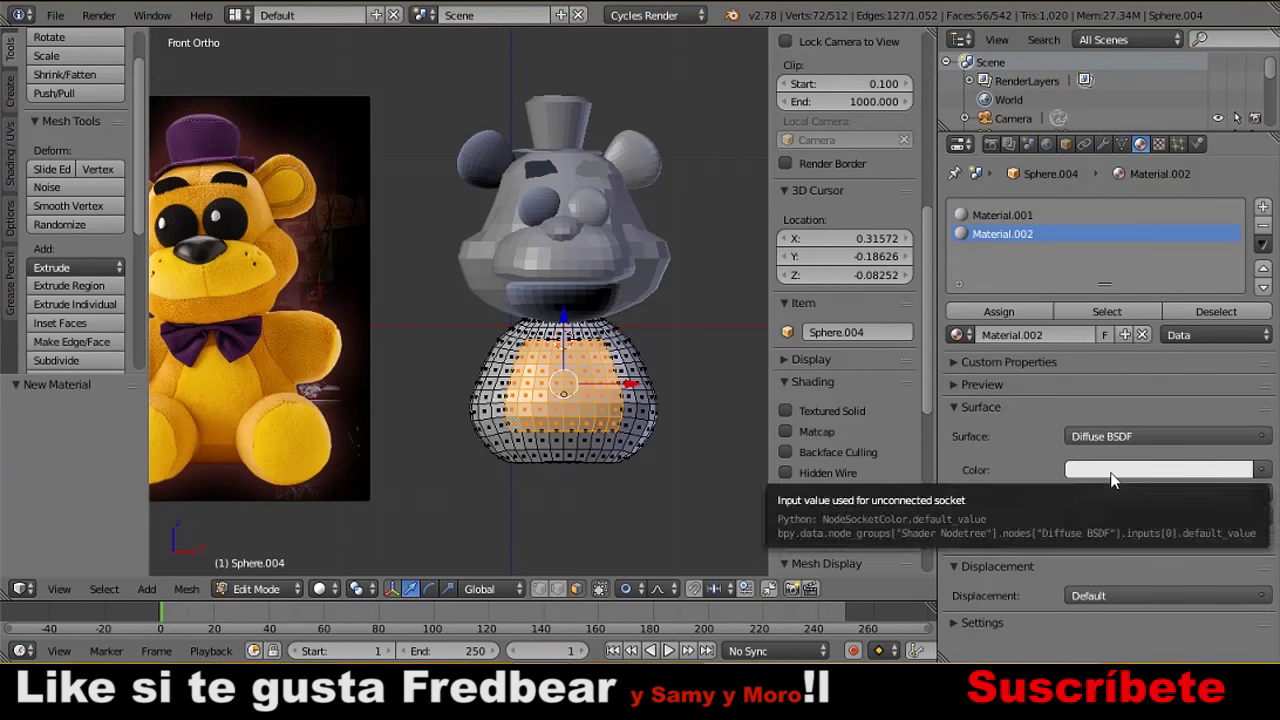
left_click(1020, 312)
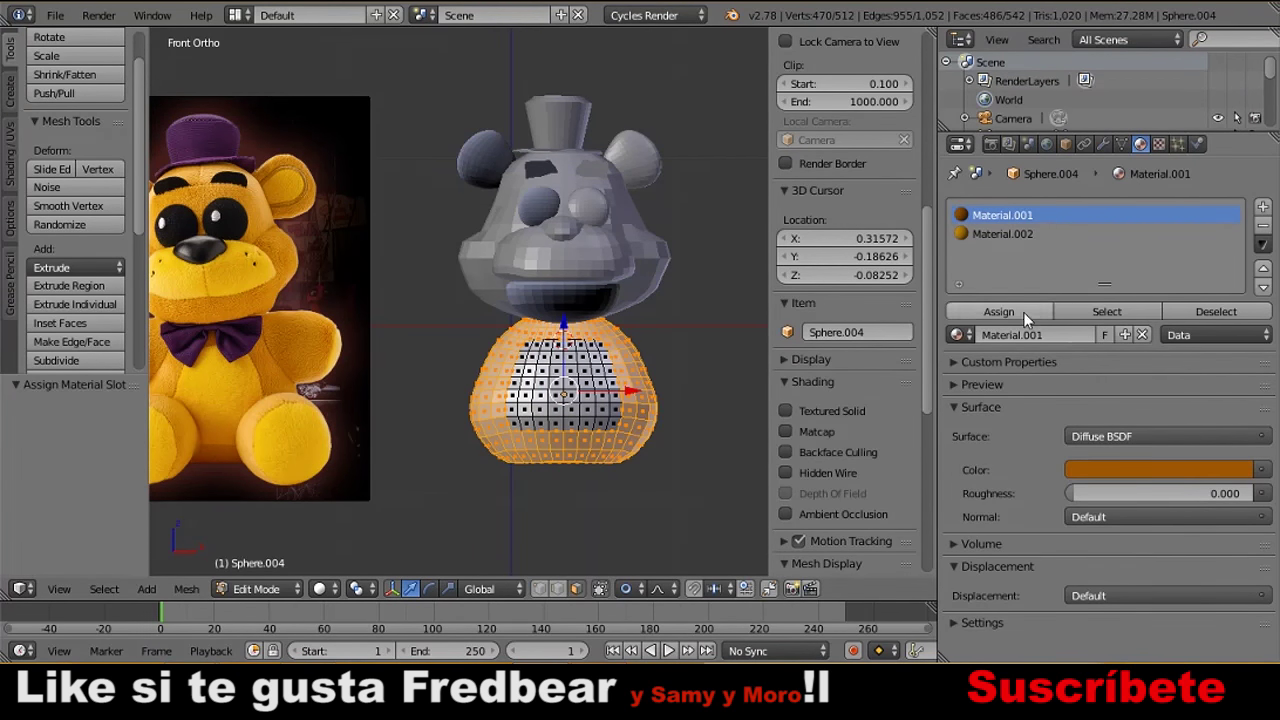
key("Tab")
key("alt+z")
key("alt+z")
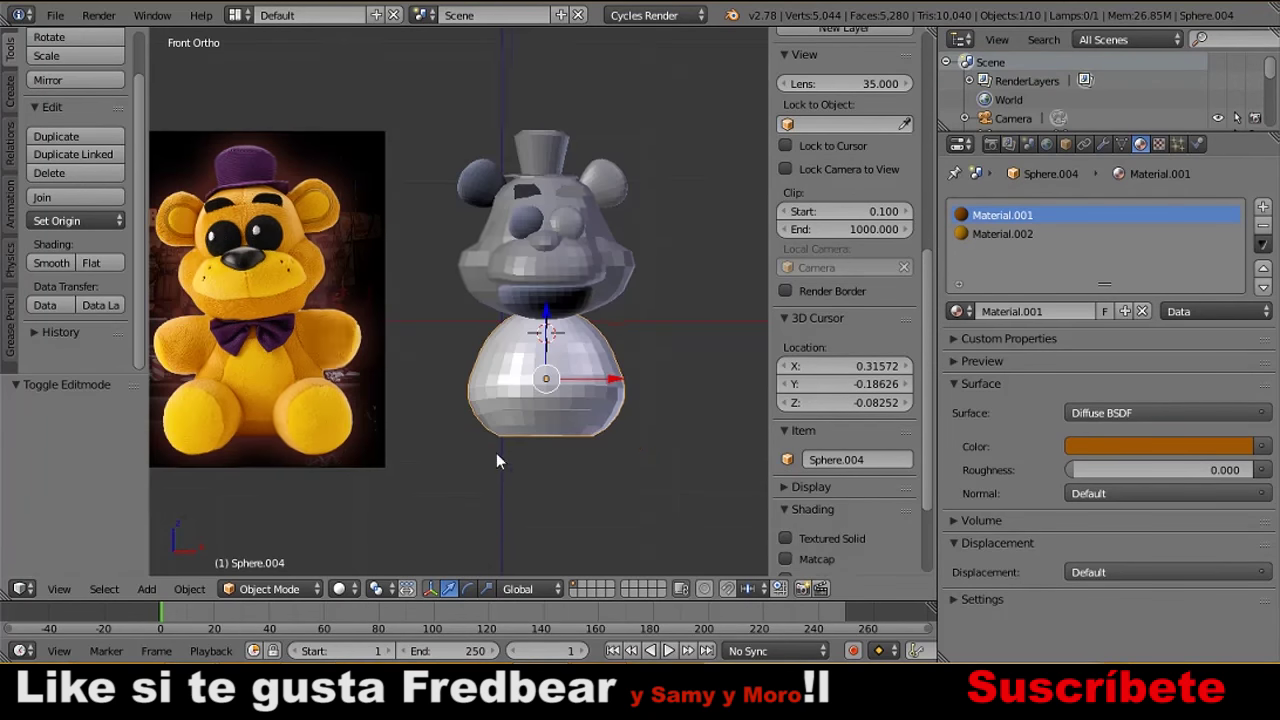
key("shift+a")
left_click(623, 383)
Shrink the new sphere, place it beside the body, and flatten it on Z.
key("s")
key("g")
left_click(703, 325)
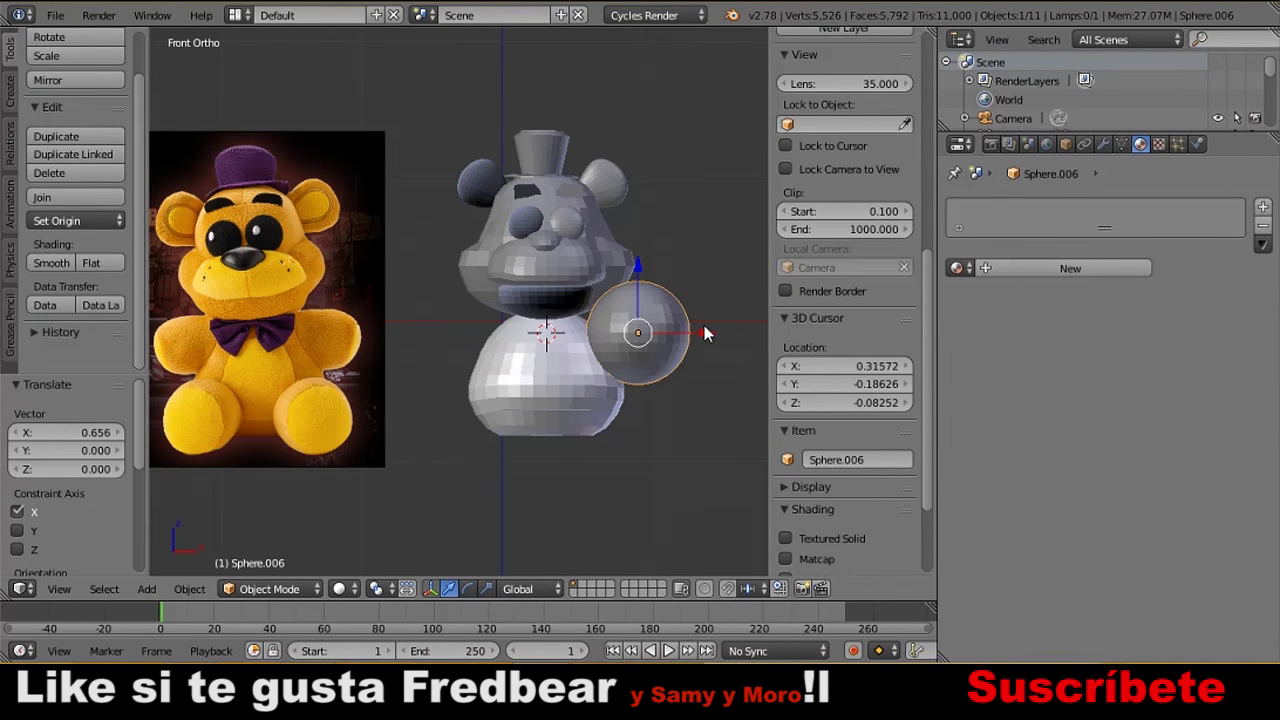
key("Tab")
key("a")
key("Tab")
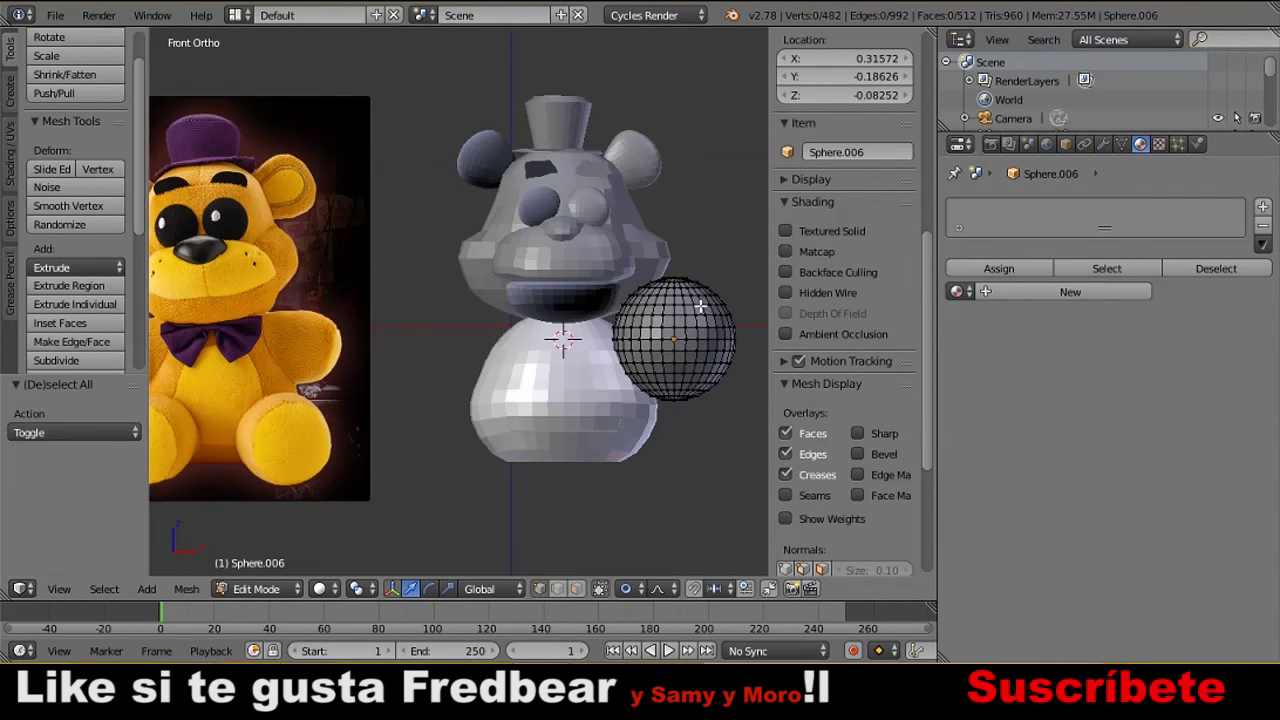
key("s")
key("z")
left_click(697, 340)
Adjust the arm sphere's end vertices in wireframe Edit Mode.
key("Tab")
key("z")
key("a")
scroll(710, 368, "up", 1)
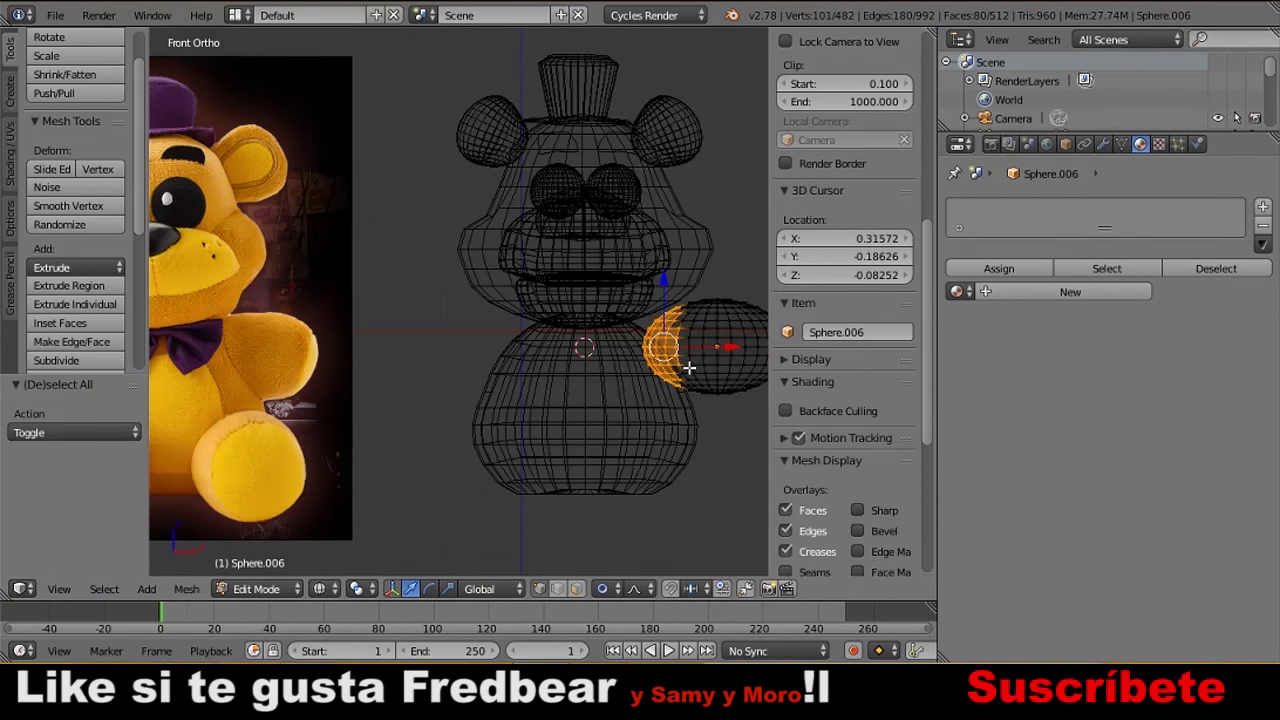
left_click(693, 367)
mouse_move(693, 367)
middle_mouse_down()
mouse_move(553, 419)
mouse_move(639, 449)
mouse_move(602, 398)
middle_mouse_up()
key("Tab")
Stretch the arm along X and move it along X against the body.
key("s")
key("x")
left_click(553, 419)
key("z")
key("g")
key("x")
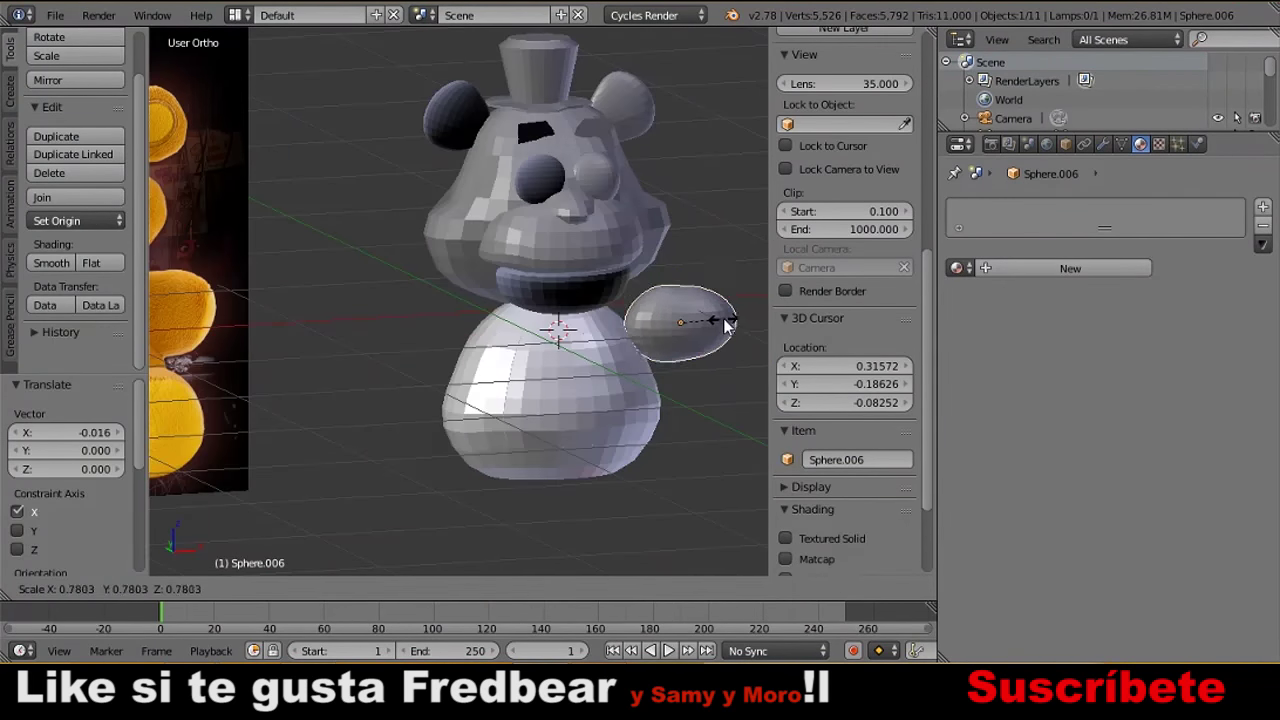
left_click(675, 383)
Select the arm's inner edge loop from the front and move it proportionally to narrow it.
key("Tab")
key("z")
key("KP_1")
right_click(645, 350, "alt")
key("g")
key("x")
left_click(688, 352)
key("g")
left_click(706, 356)
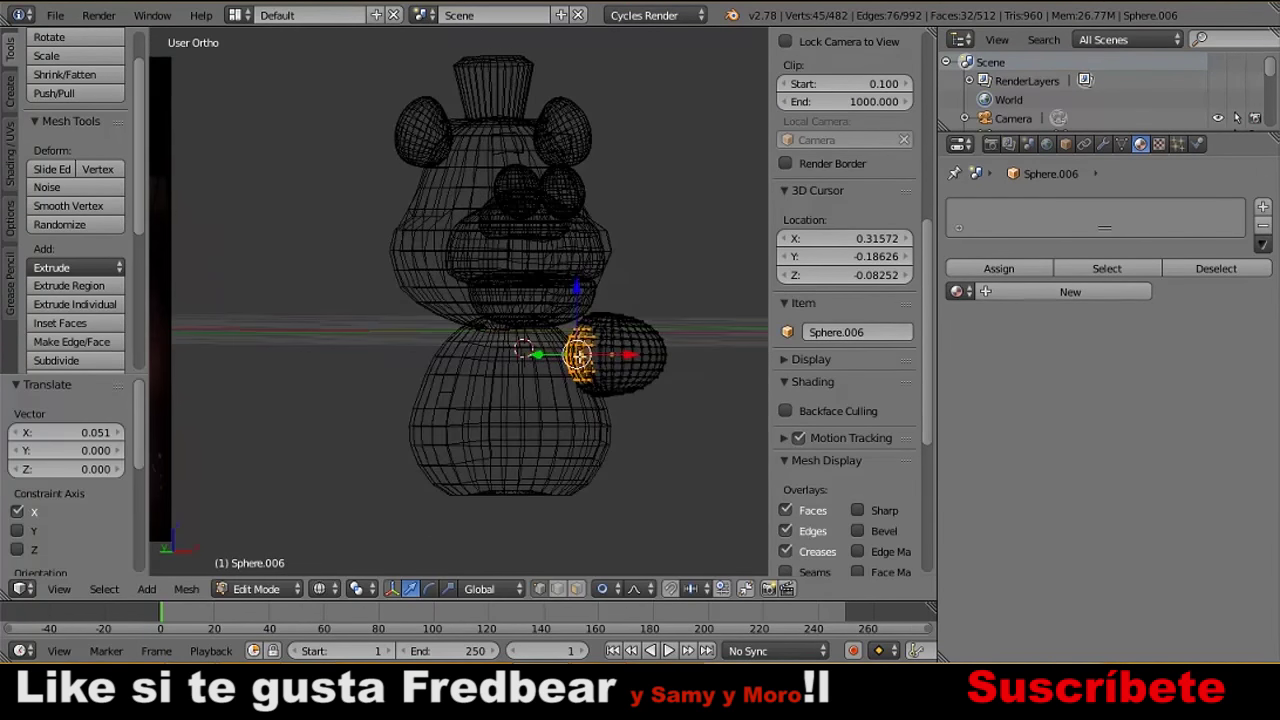
Shift the inner loop further along X to finish tapering the arm.
key("g")
key("x")
left_click(714, 358)
mouse_move(714, 358)
middle_mouse_down()
mouse_move(640, 483)
mouse_move(740, 368)
middle_mouse_up()
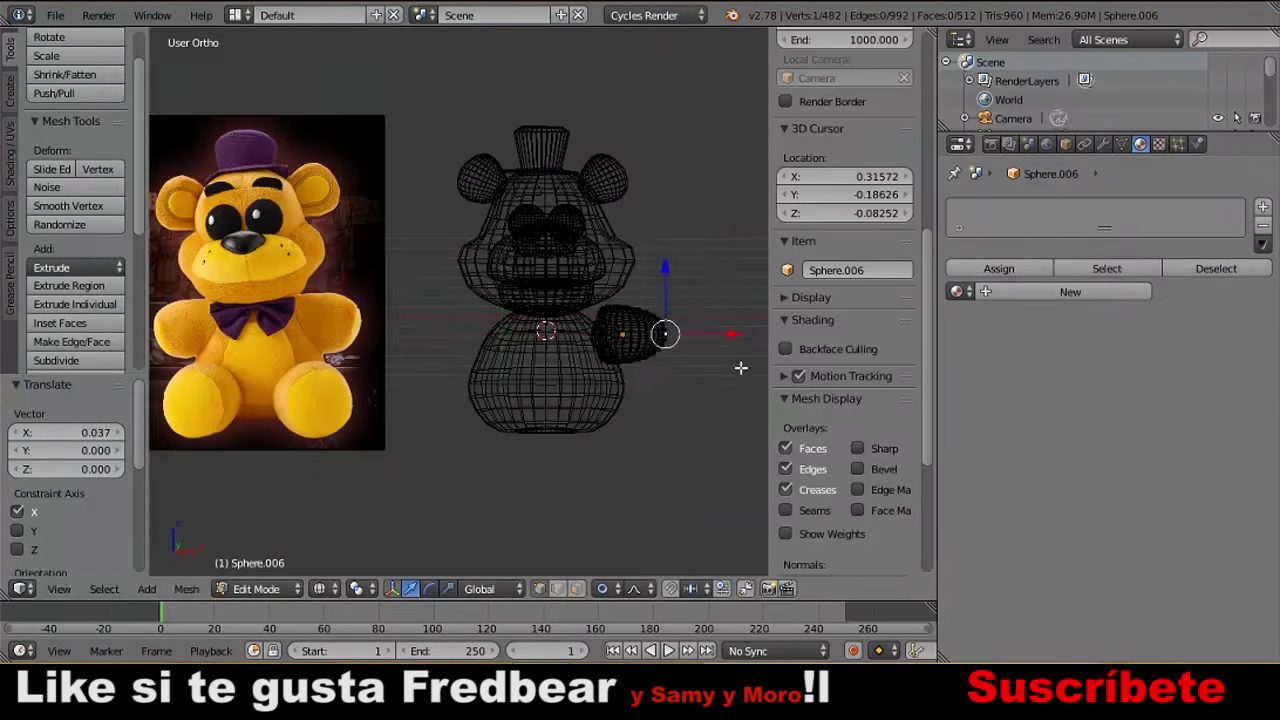
left_click(651, 343)
key("z")
key("Tab")
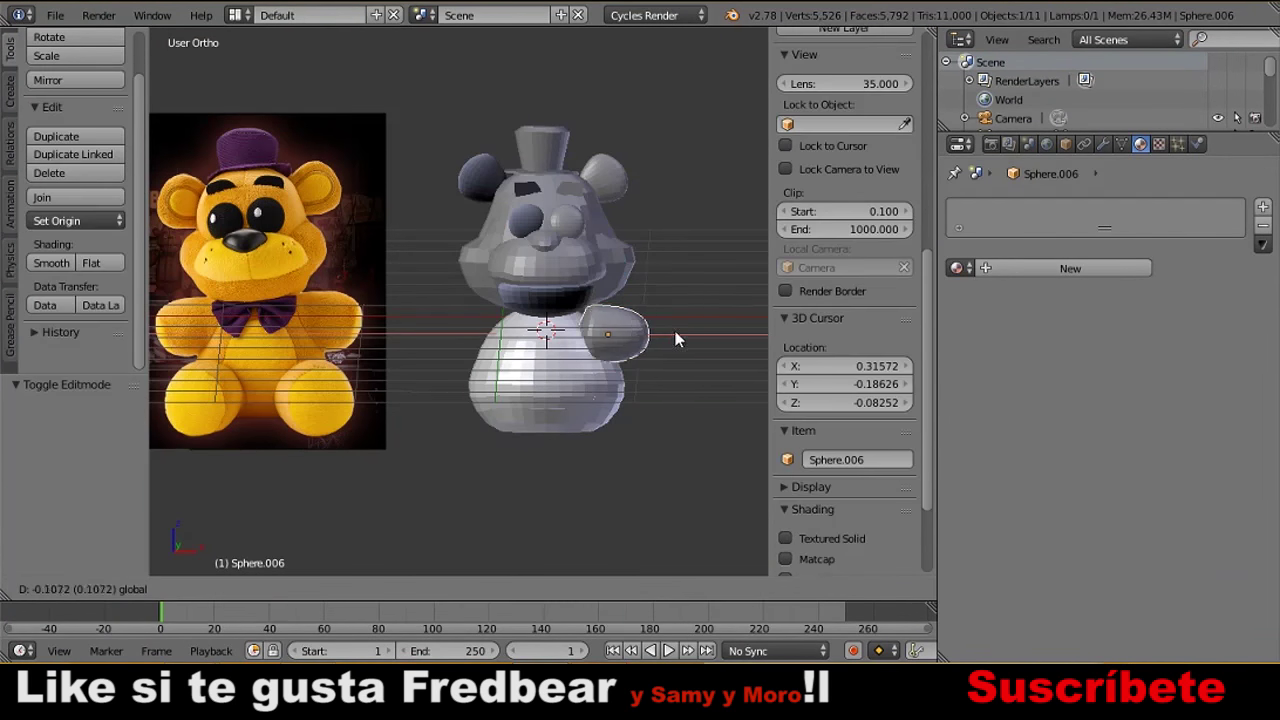
Switch to the front view, select the body sphere and begin resizing it.
key("r")
right_click(651, 294)
middle_click_drag(669, 342, 652, 359)
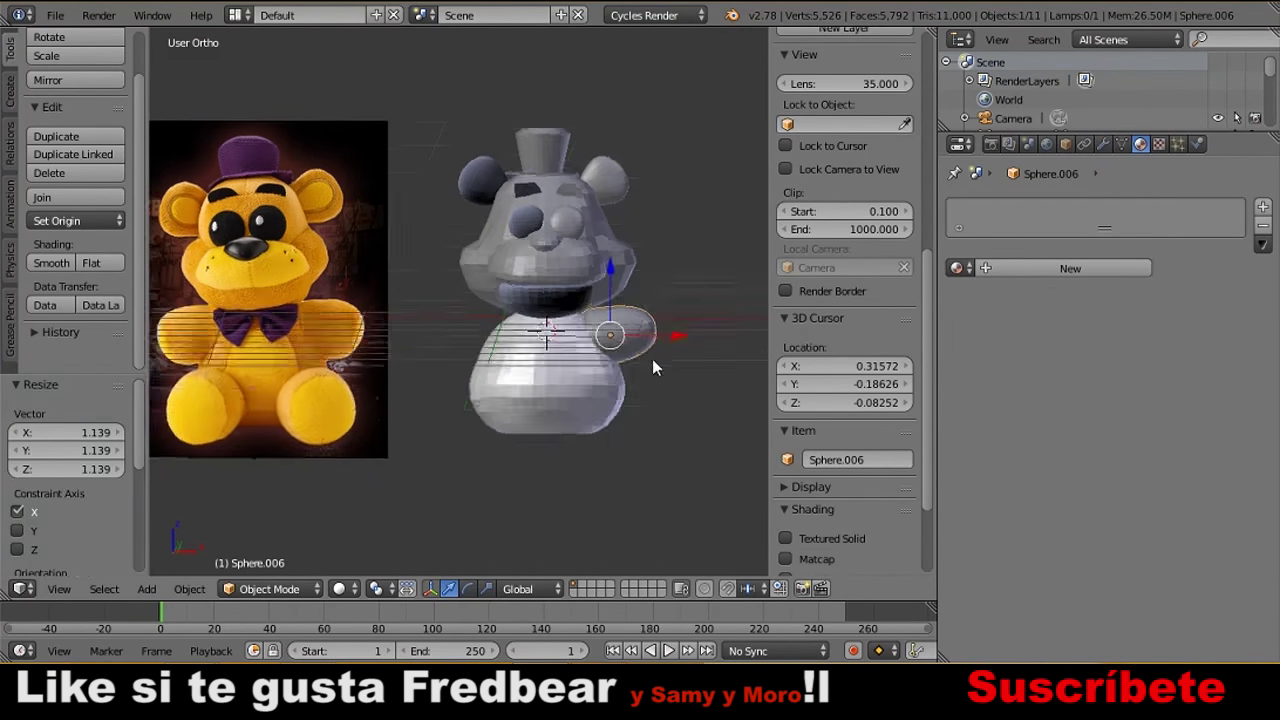
key("KP_1")
scroll(431, 482, "up", 2)
right_click(593, 391)
key("s")
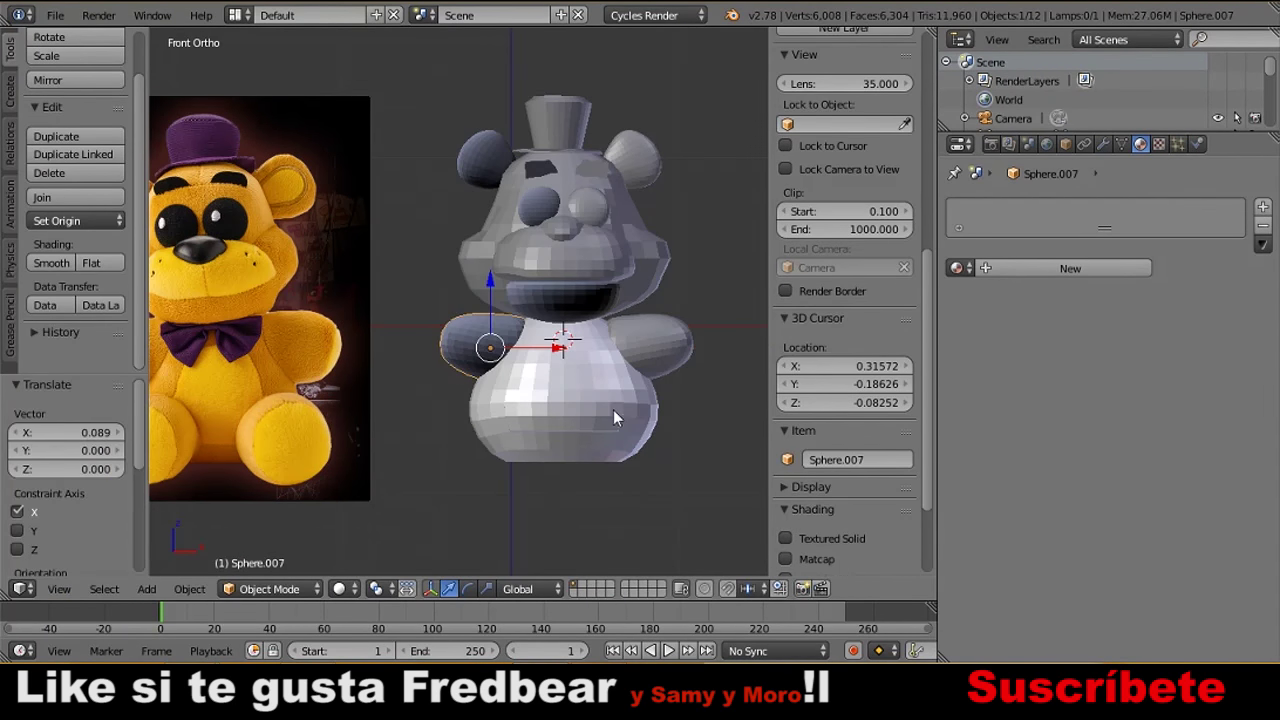
In Edit Mode with wireframe view, nudge the left eye sphere sideways along X.
middle_click_drag(698, 363, 734, 346)
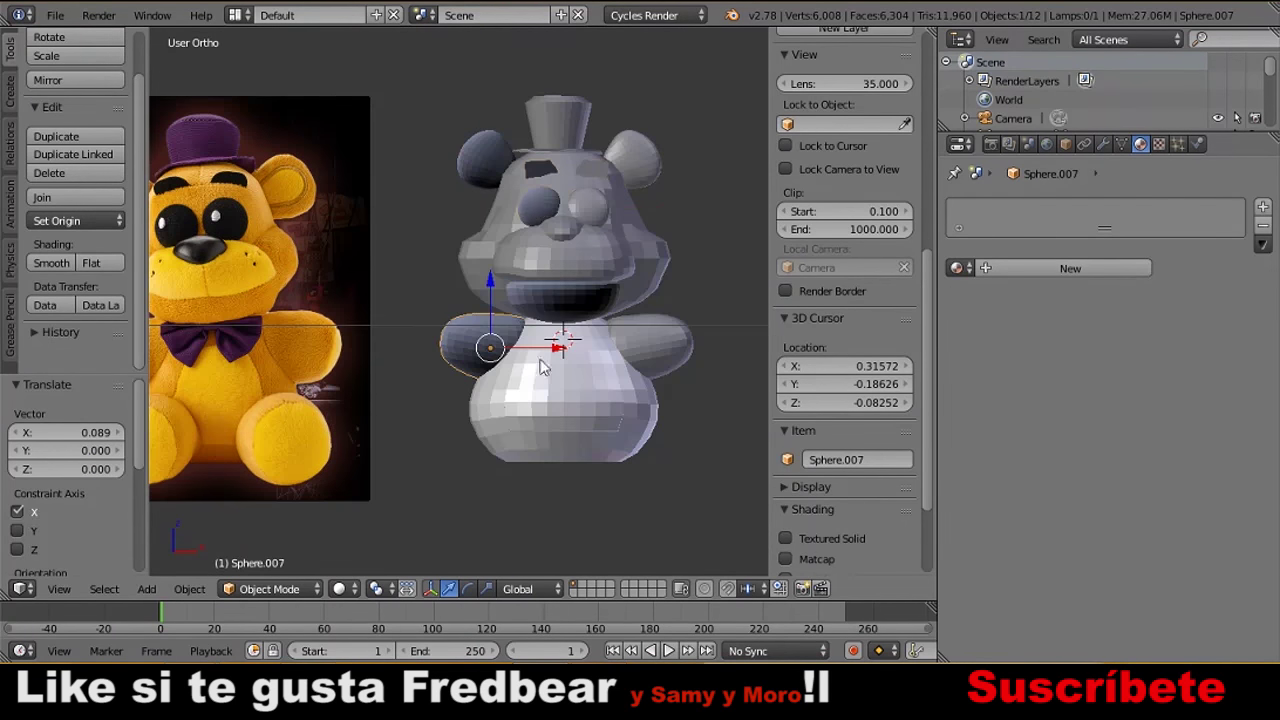
key("Tab")
key("z")
key("a")
scroll(540, 215, "up", 8)
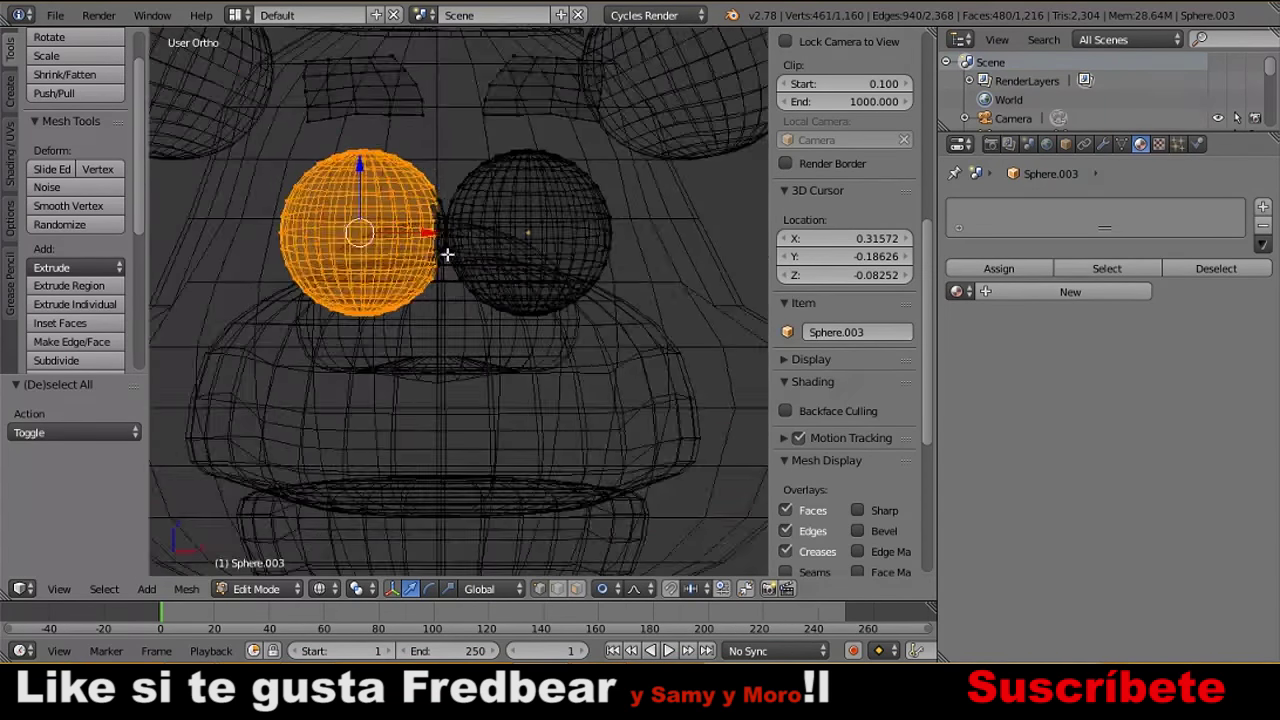
scroll(429, 400, "down", 5)
key("KP_1")
key("g")
key("x")
left_click(468, 270)
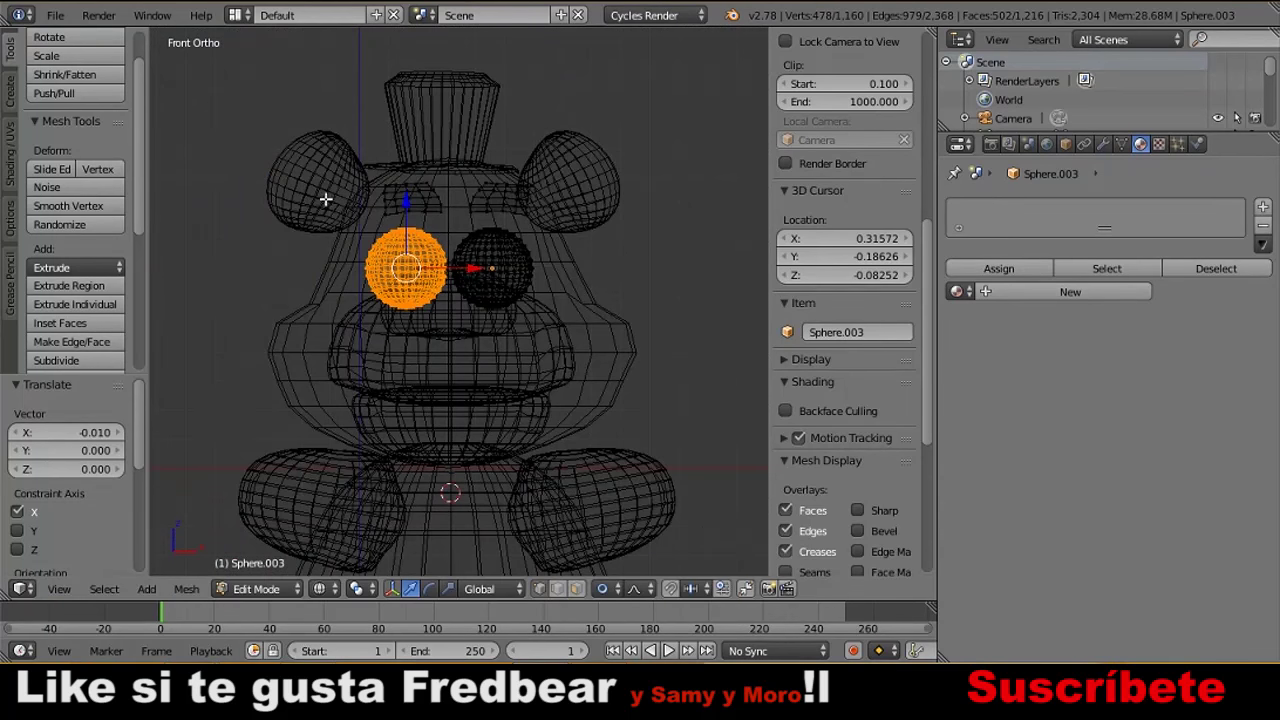
Select the right eye sphere and move it along X.
left_click_drag(550, 353, 550, 353)
key("g")
key("x")
left_click(541, 342)
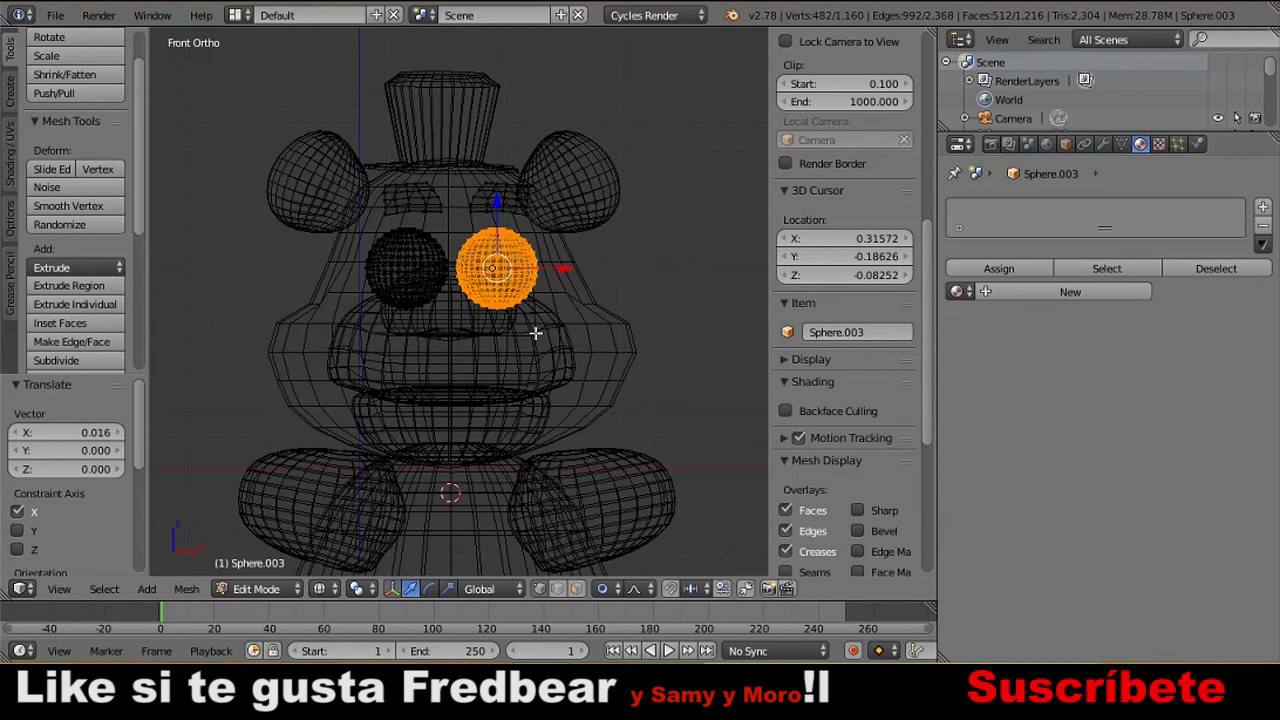
key("ctrl+z")
Duplicate the arm piece and lower the new sphere along Z.
left_click(59, 589)
key("Escape")
key("Tab")
key("z")
key("ctrl+z")
middle_click_drag(377, 213, 449, 393)
key("g")
key("z")
left_click(449, 393)
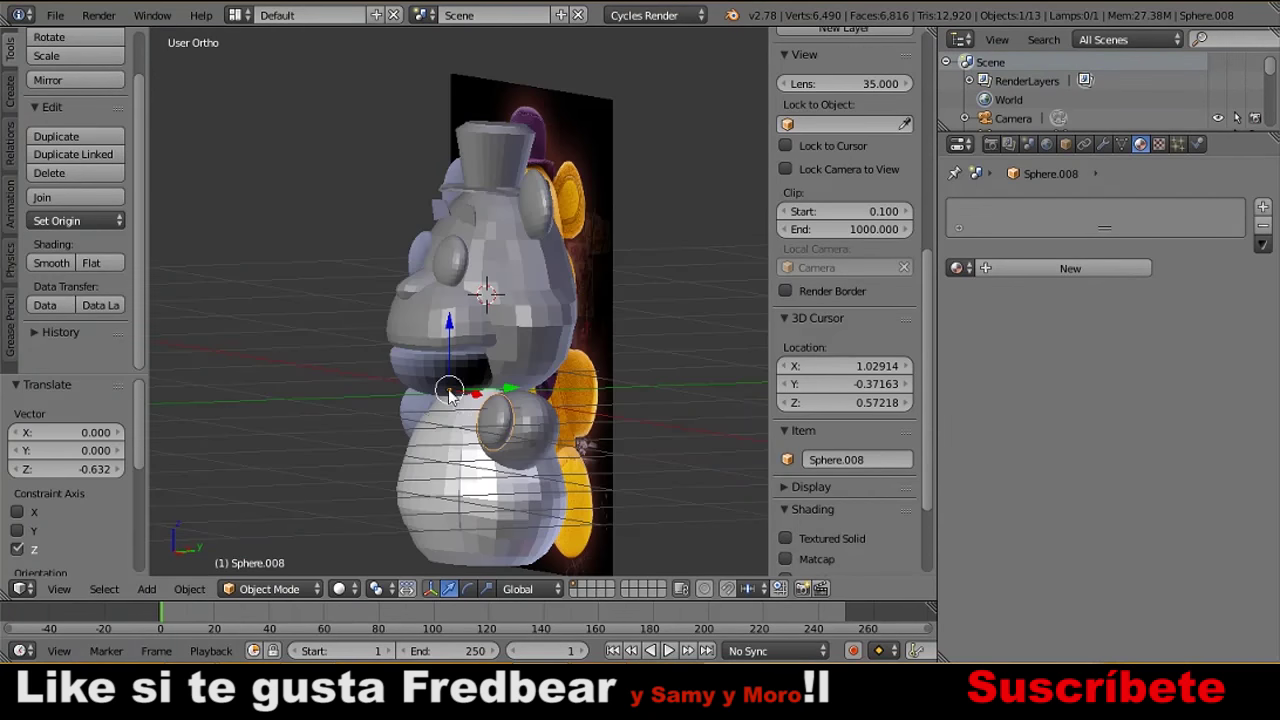
Snap the 3D cursor to the active arm piece.
key("shift+s")
left_click(493, 414)
key("r")
key("x")
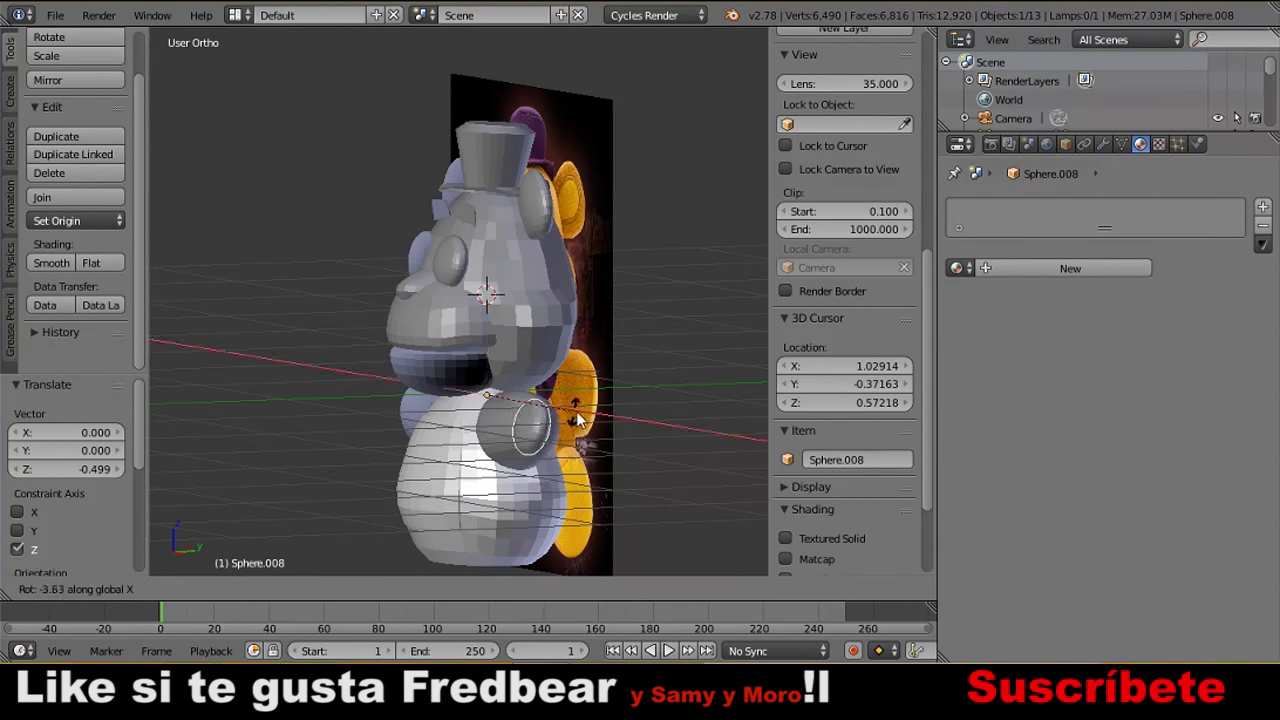
key("Escape")
Shift the arm sphere backward along Y and sideways along X into place.
mouse_move(585, 171)
middle_mouse_down()
mouse_move(533, 396)
mouse_move(479, 404)
mouse_move(538, 459)
mouse_move(544, 432)
middle_mouse_up()
key("g")
key("y")
left_click(479, 404)
scroll(519, 403, "up", 4)
key("g")
key("x")
left_click(493, 393)
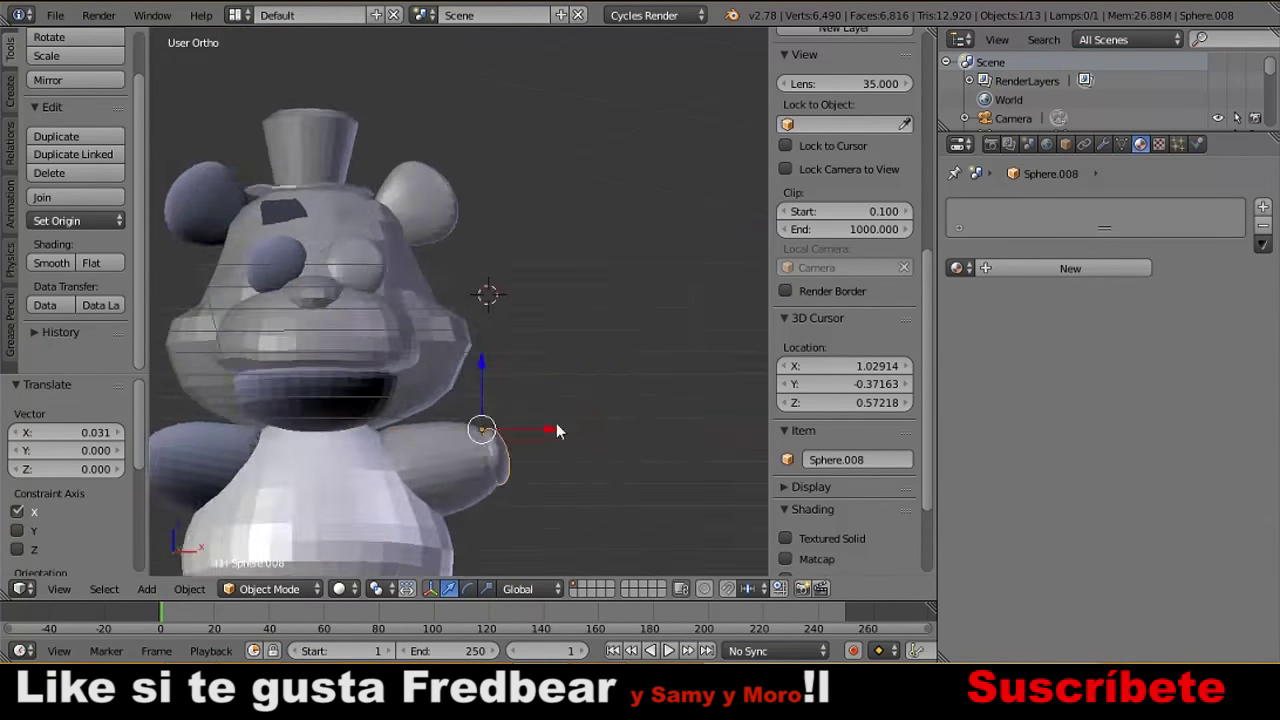
key("g")
key("x")
left_click(489, 491)
Return to a front view and place the 3D cursor below the body.
middle_click_drag(489, 491, 520, 428)
right_click(476, 441)
key("Tab")
key("Tab")
scroll(450, 450, "down", 2)
middle_click_drag(450, 450, 408, 472)
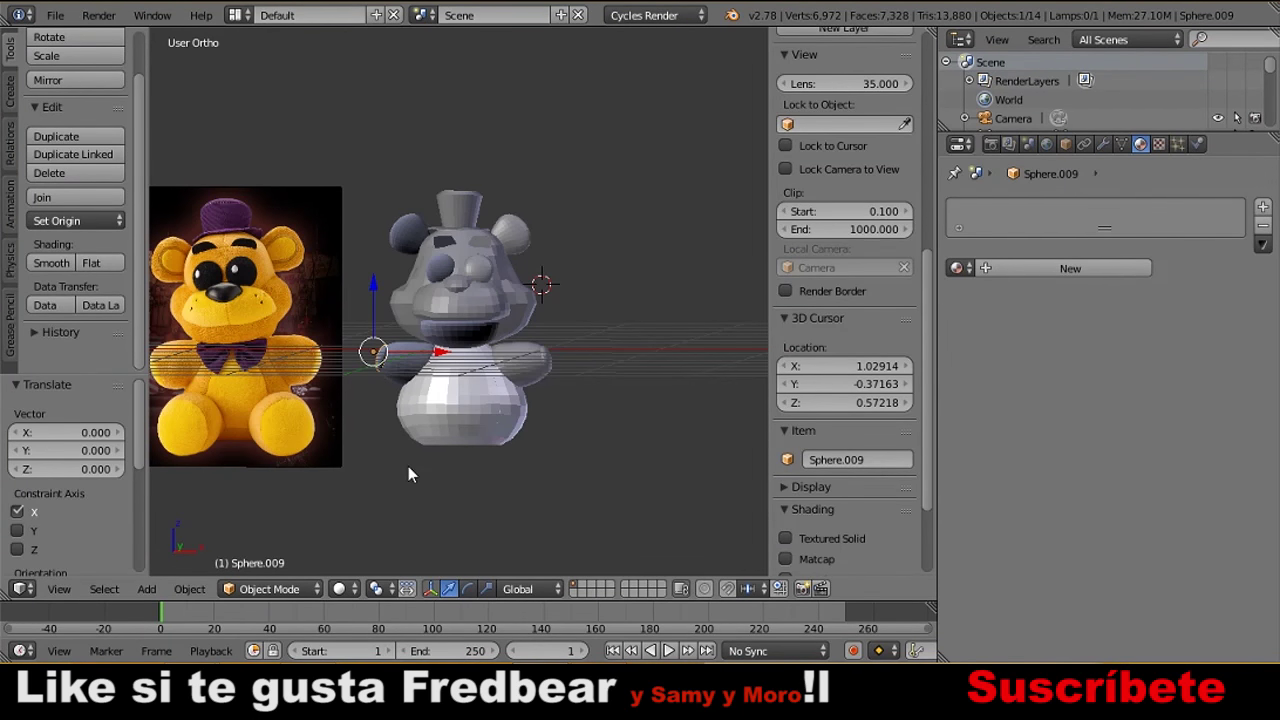
left_click(428, 436)
Add a UV sphere and reshape its bottom vertex with proportional editing.
left_click(418, 413)
key("shift+a")
left_click(494, 429)
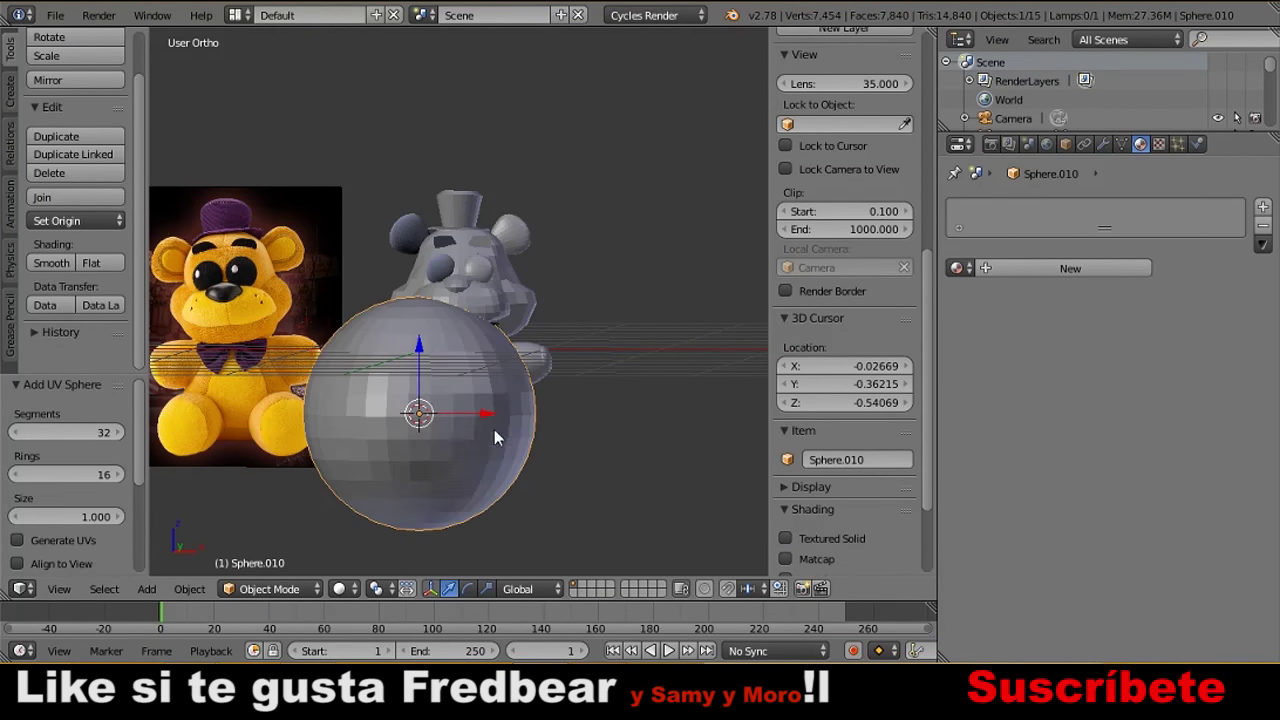
key("Tab")
key("a")
key("z")
right_click(419, 522)
key("g")
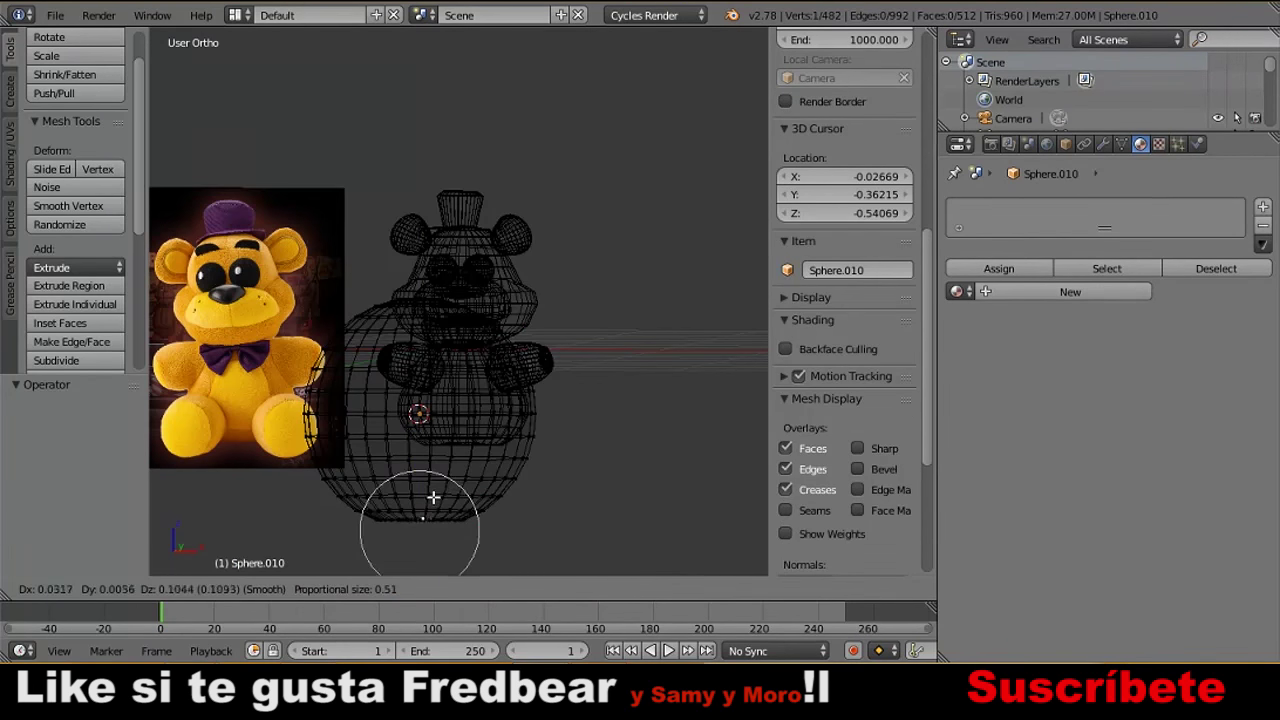
scroll(455, 432, "down", 5)
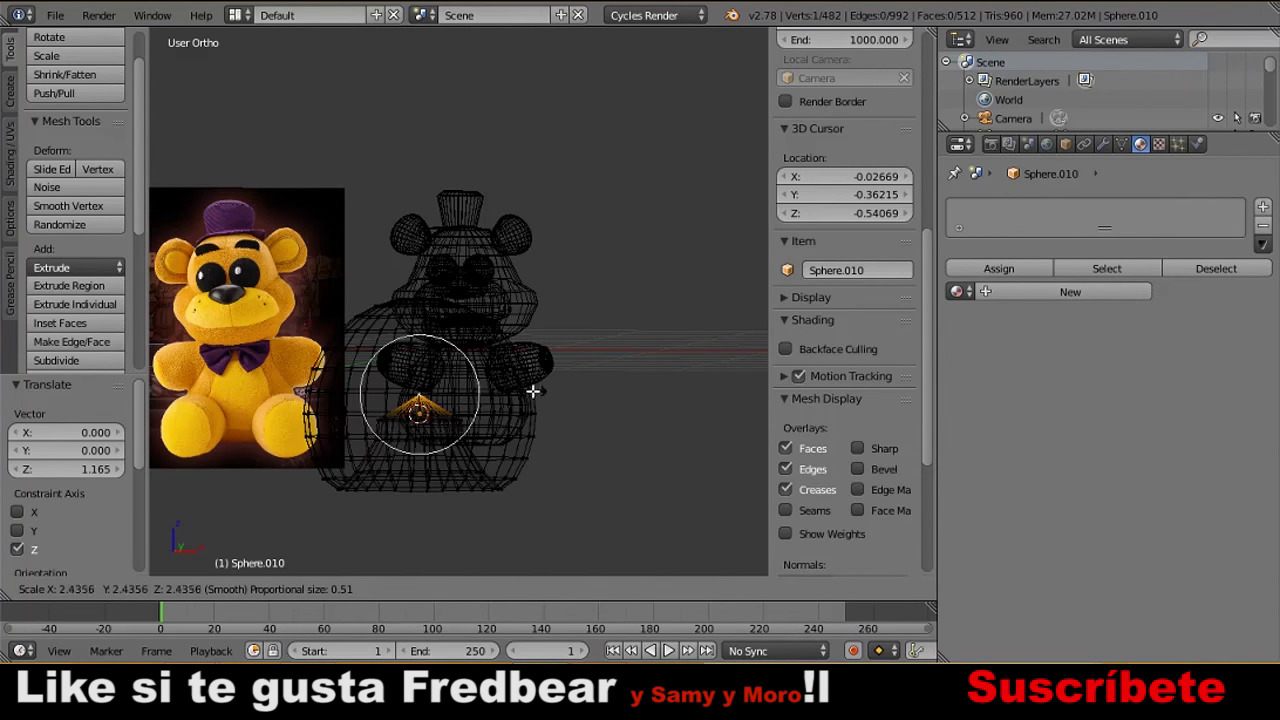
left_click(427, 313)
key("z")
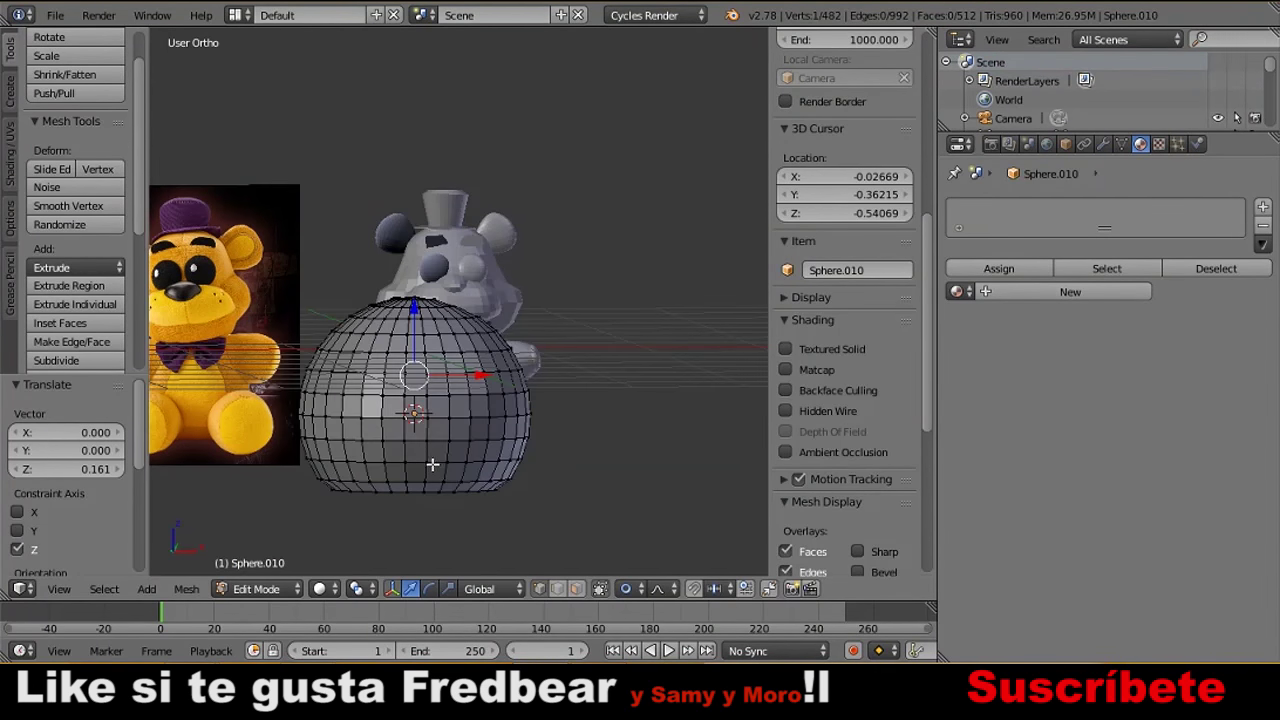
key("Tab")
Rotate the sphere 90° on X, shrink it and move it toward the foot.
key("r")
key("x")
key("9")
key("0")
key("Return")
key("s")
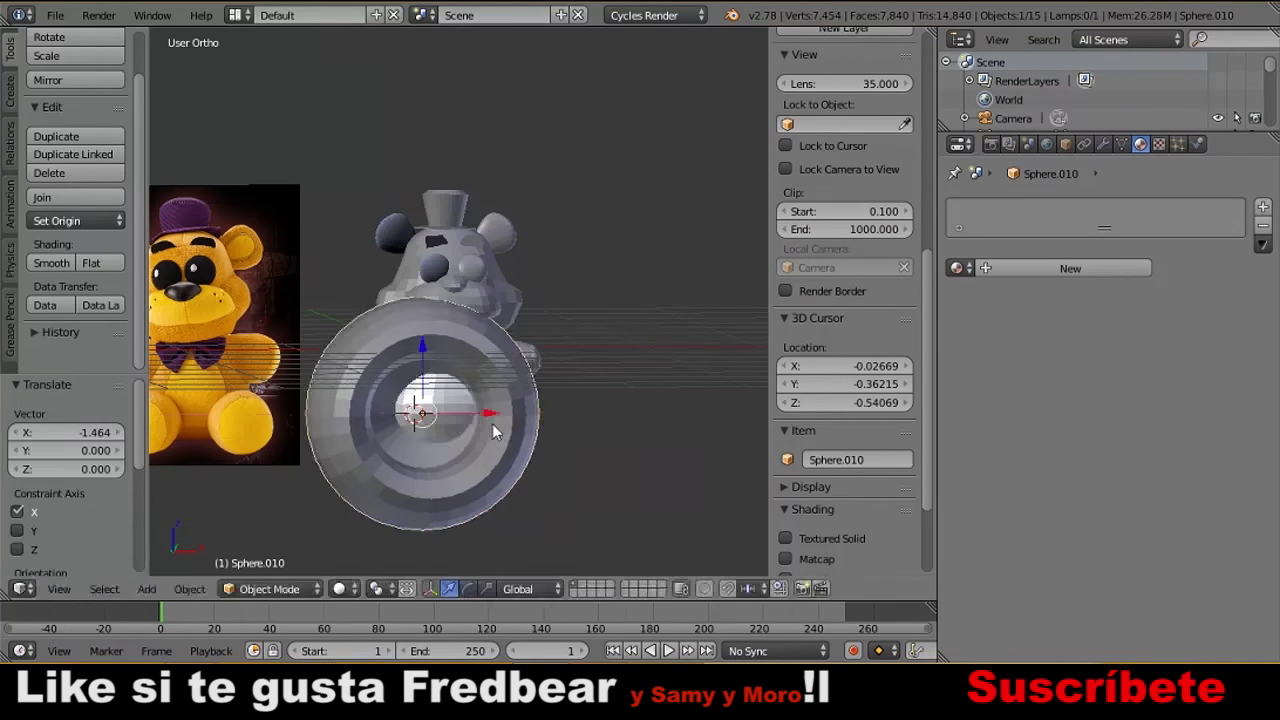
left_click(492, 423)
scroll(427, 463, "up", 2)
key("g")
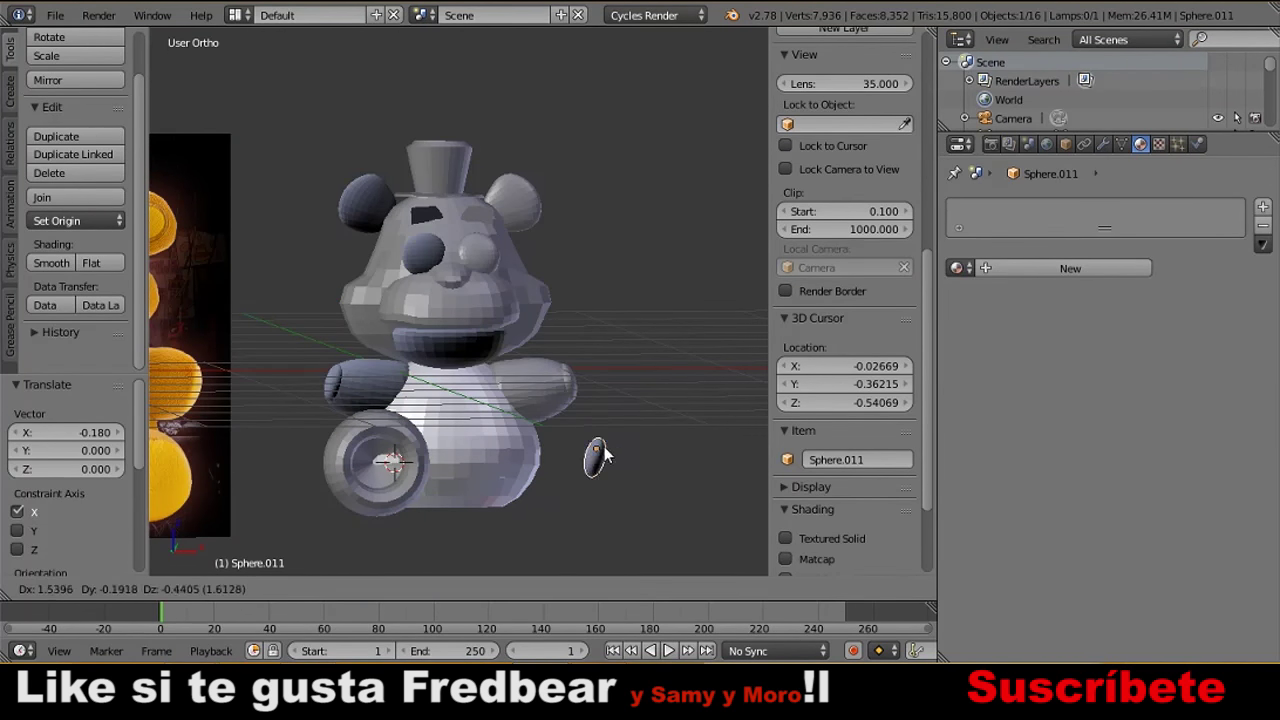
left_click(619, 460)
left_click(692, 463)
Position the pad along Y, X and Z under the foot using front and side views.
key("g")
key("y")
left_click(432, 418)
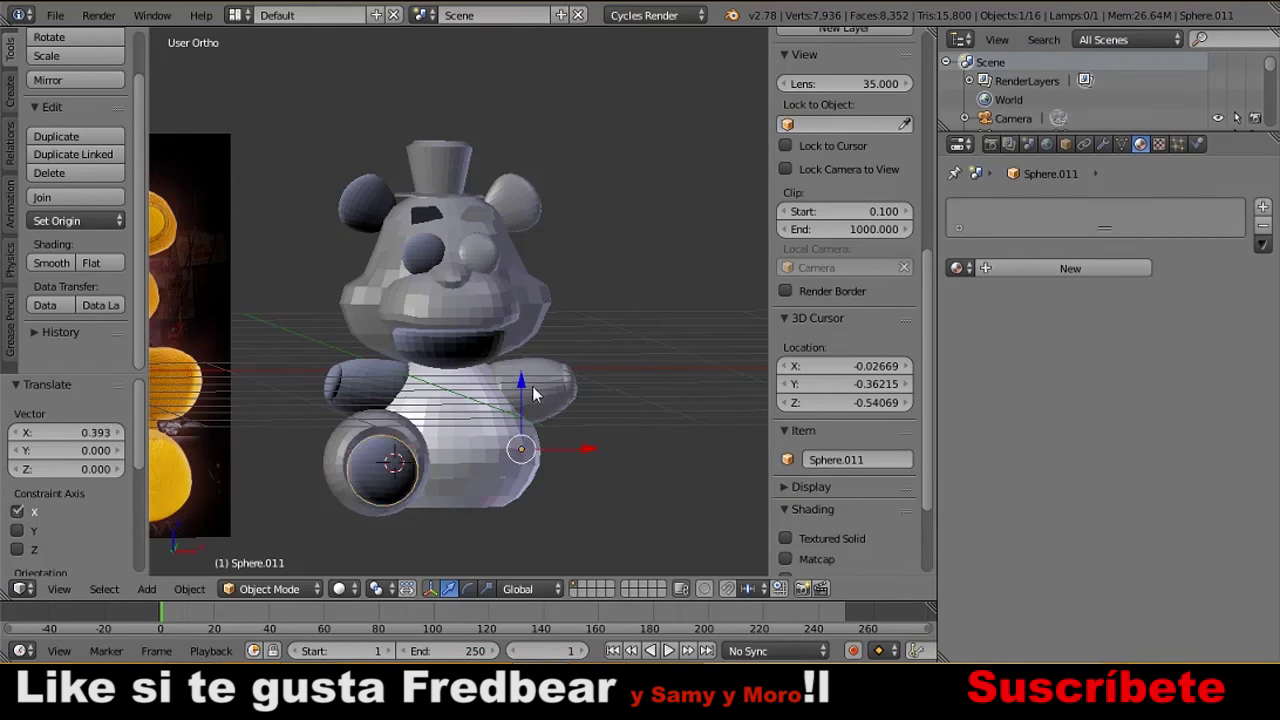
middle_click_drag(432, 418, 551, 494)
key("KP_1")
key("g")
key("x")
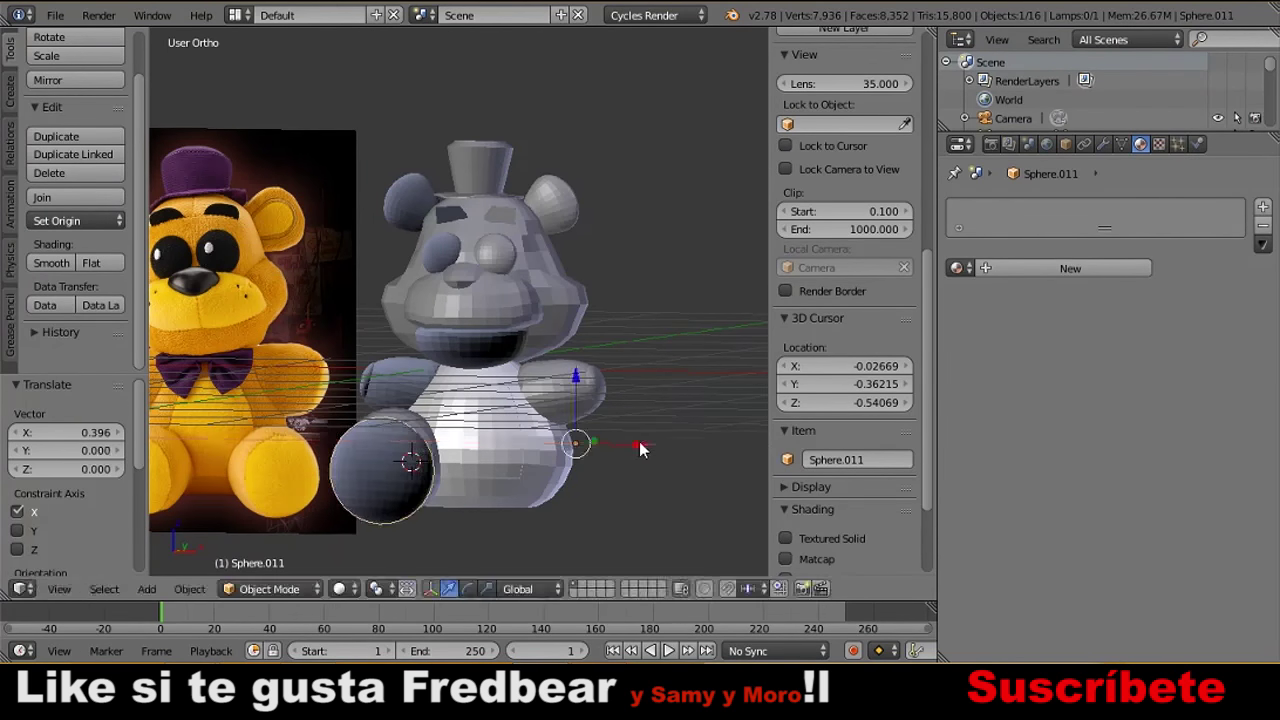
key("KP_3")
key("KP_1")
left_click(535, 480)
key("g")
key("z")
left_click(466, 446)
Flatten the pad along Y and resize it to fit the foot.
key("KP_3")
key("s")
key("y")
key("g")
key("y")
left_click(480, 467)
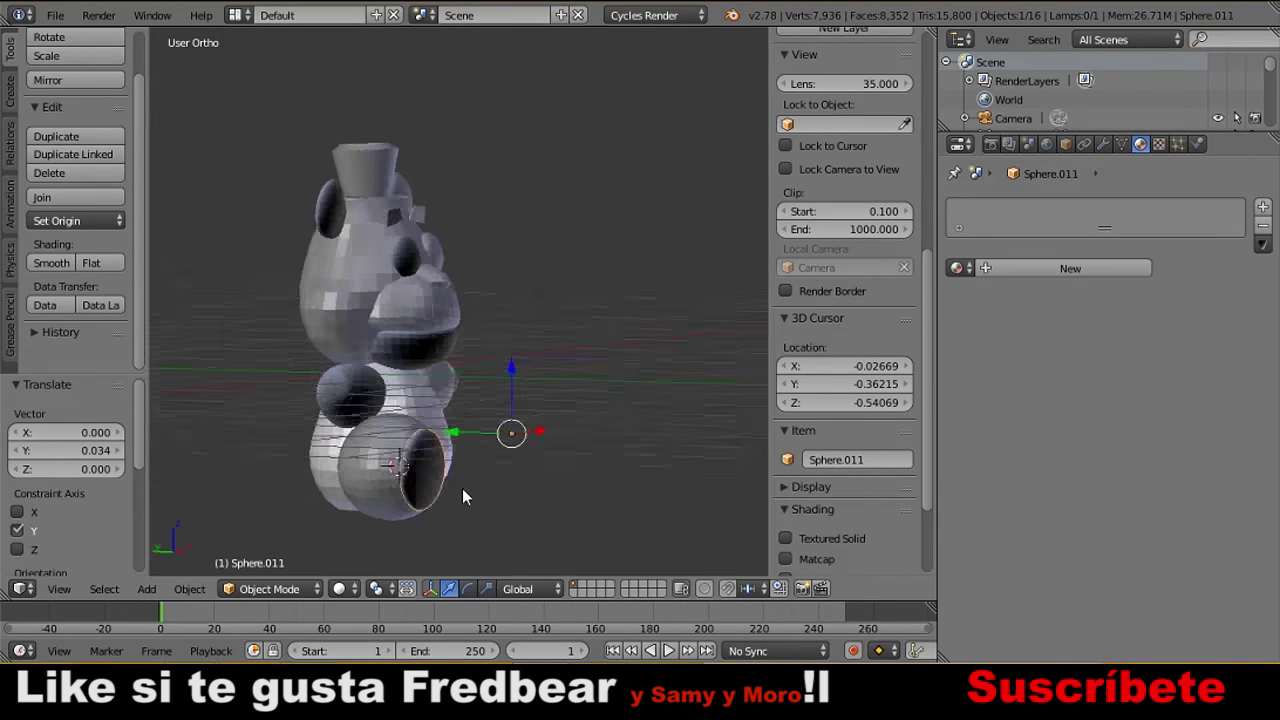
key("KP_1")
key("s")
key("KP_7")
key("KP_1")
key("KP_3")
key("g")
key("y")
left_click(428, 461)
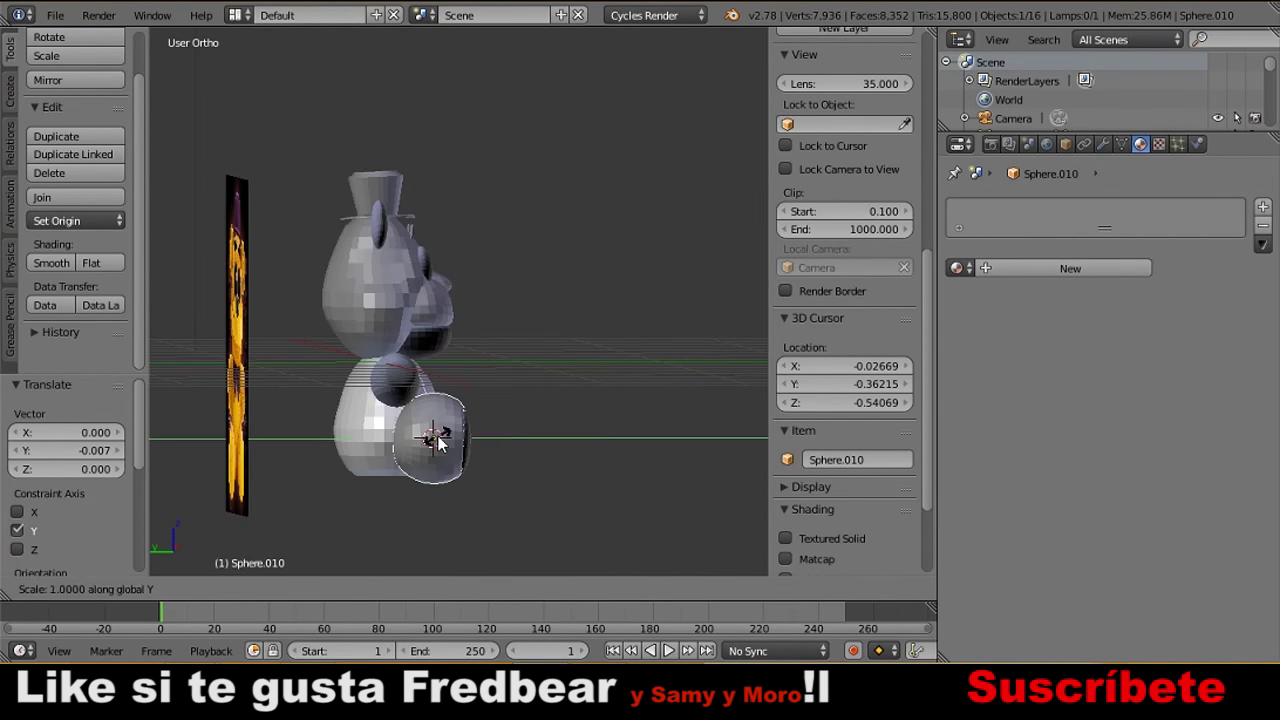
left_click(463, 457)
Fine-tune the pad's position along Y from a new angle.
key("KP_4")
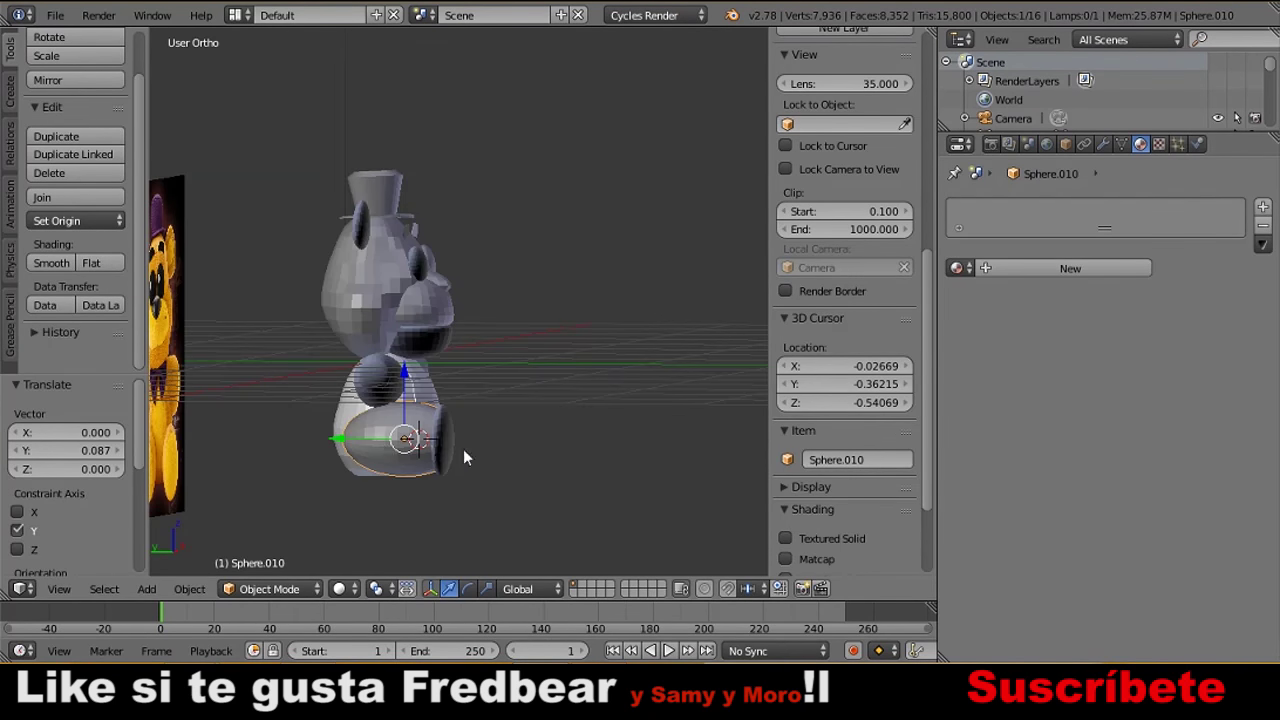
left_click(447, 443)
middle_click_drag(558, 431, 338, 453)
key("g")
key("y")
left_click(338, 453)
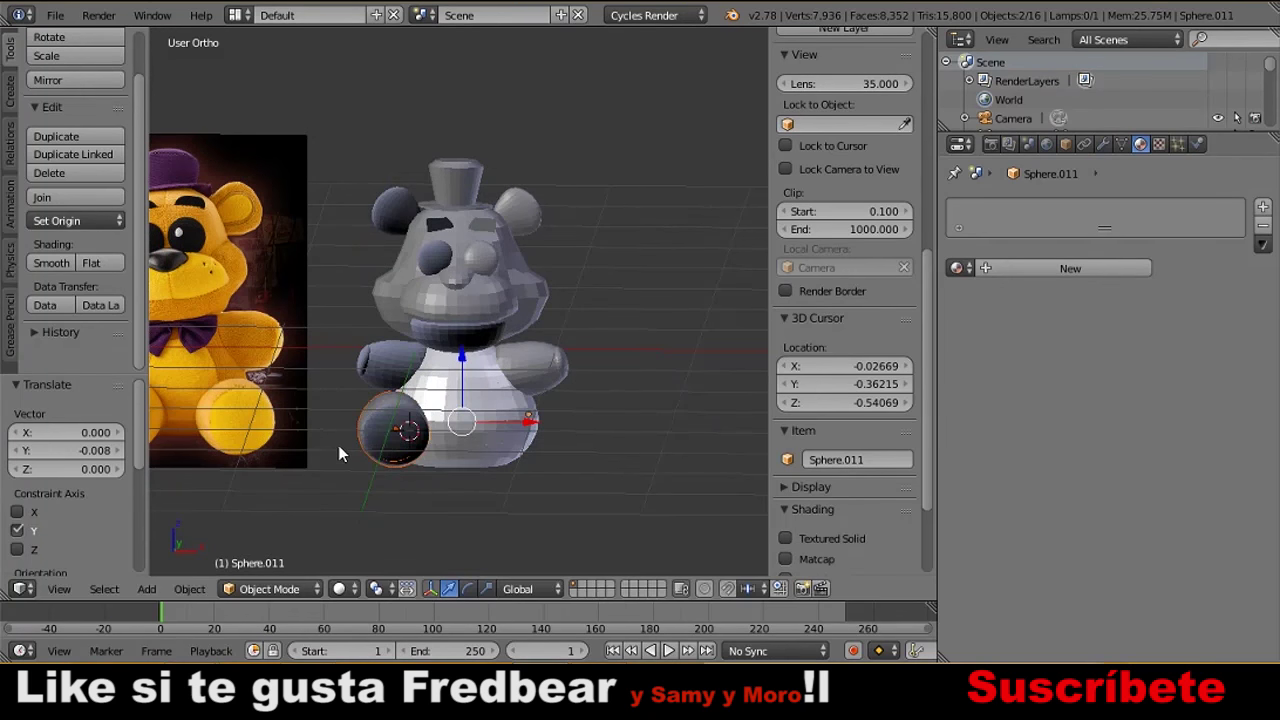
left_click(383, 448)
Adjust the pad along X and Y and rescale it to finish the first foot pad.
left_click(59, 589)
left_click(80, 500)
mouse_move(498, 432)
middle_mouse_down()
mouse_move(465, 482)
mouse_move(351, 505)
middle_mouse_up()
key("g")
key("x")
left_click(465, 482)
key("g")
key("y")
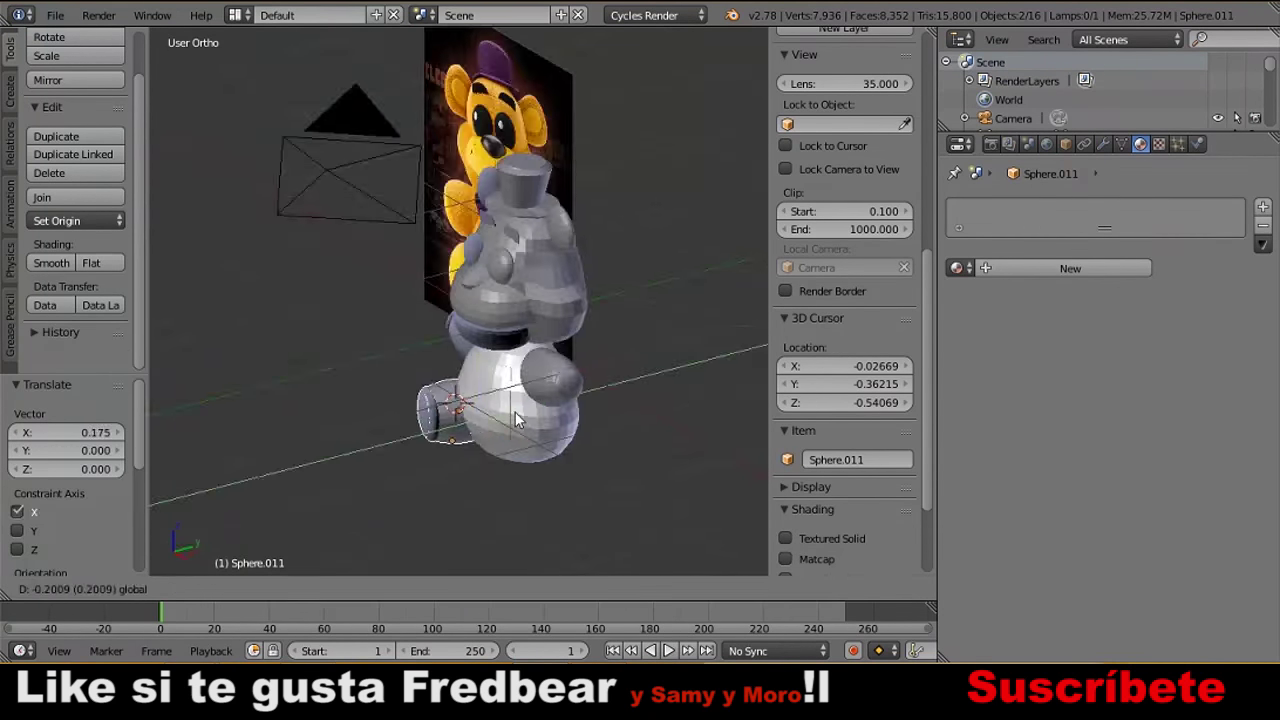
left_click(590, 436)
key("s")
left_click(598, 430)
middle_click_drag(598, 430, 423, 494)
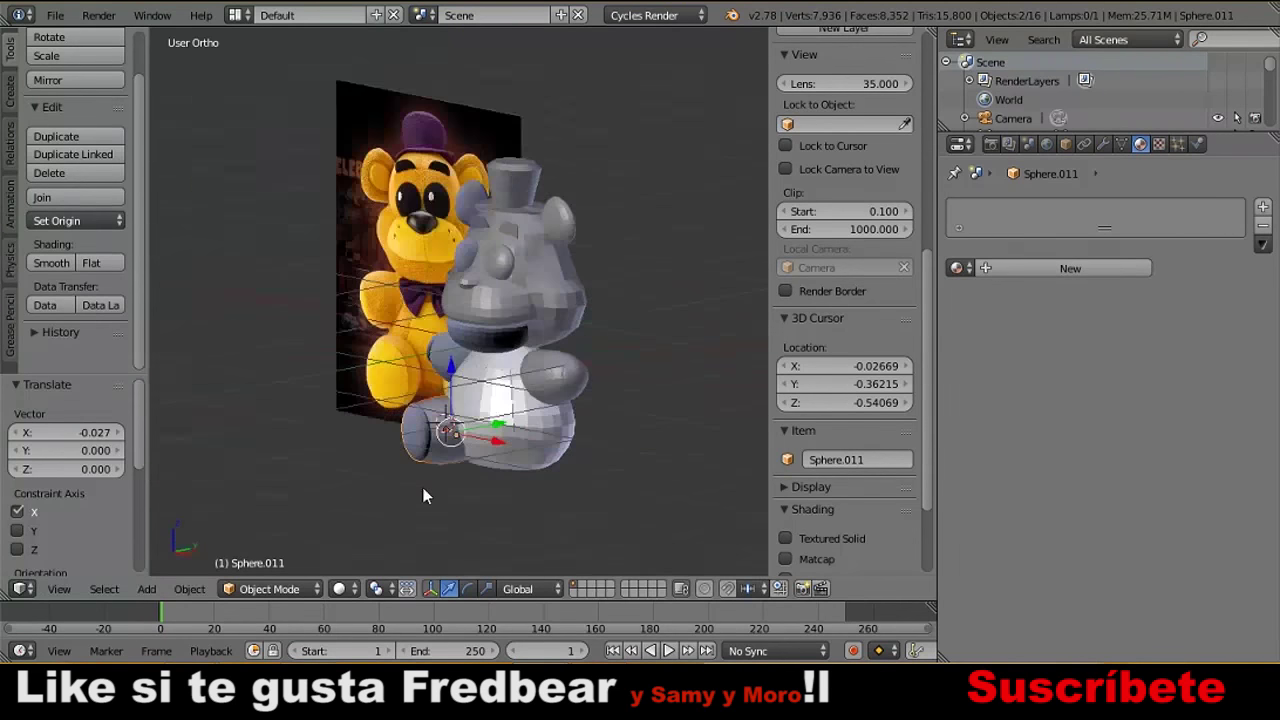
Duplicate the pad with Shift+D and place the copy on the other foot.
key("shift+d")
key("x")
left_click(628, 494)
key("Tab")
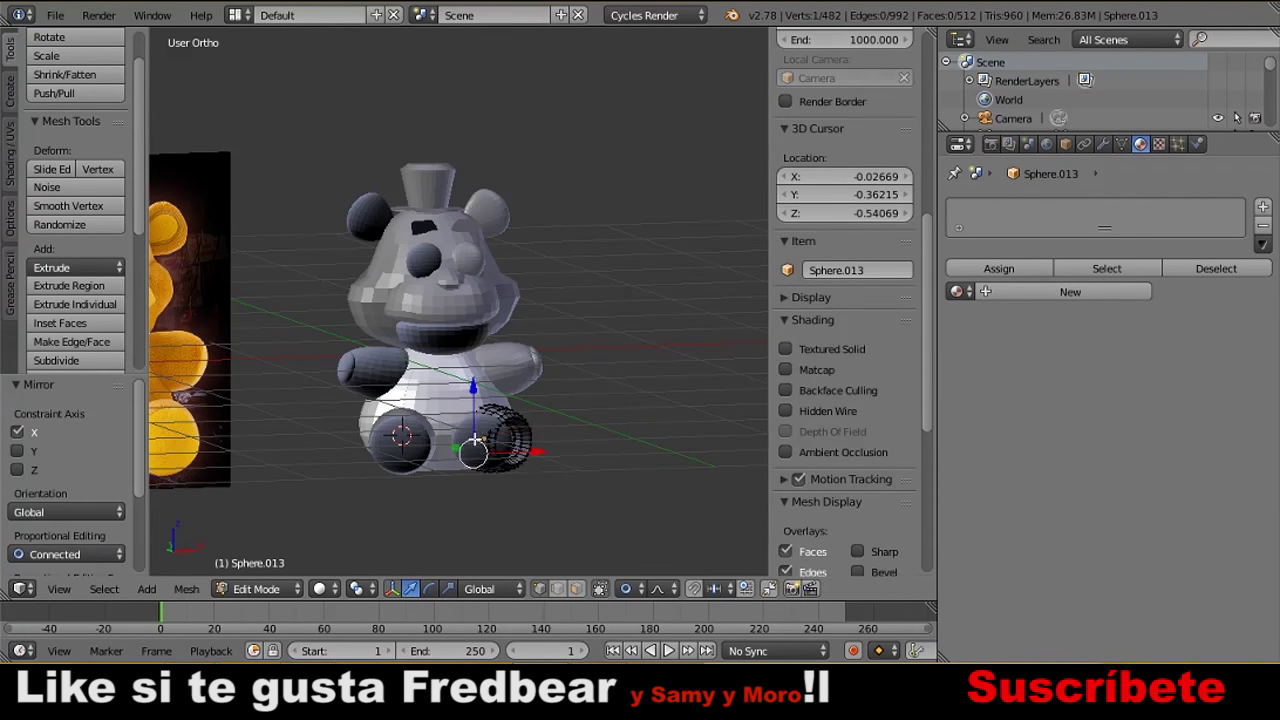
key("g")
key("y")
left_click(574, 437)
key("Tab")
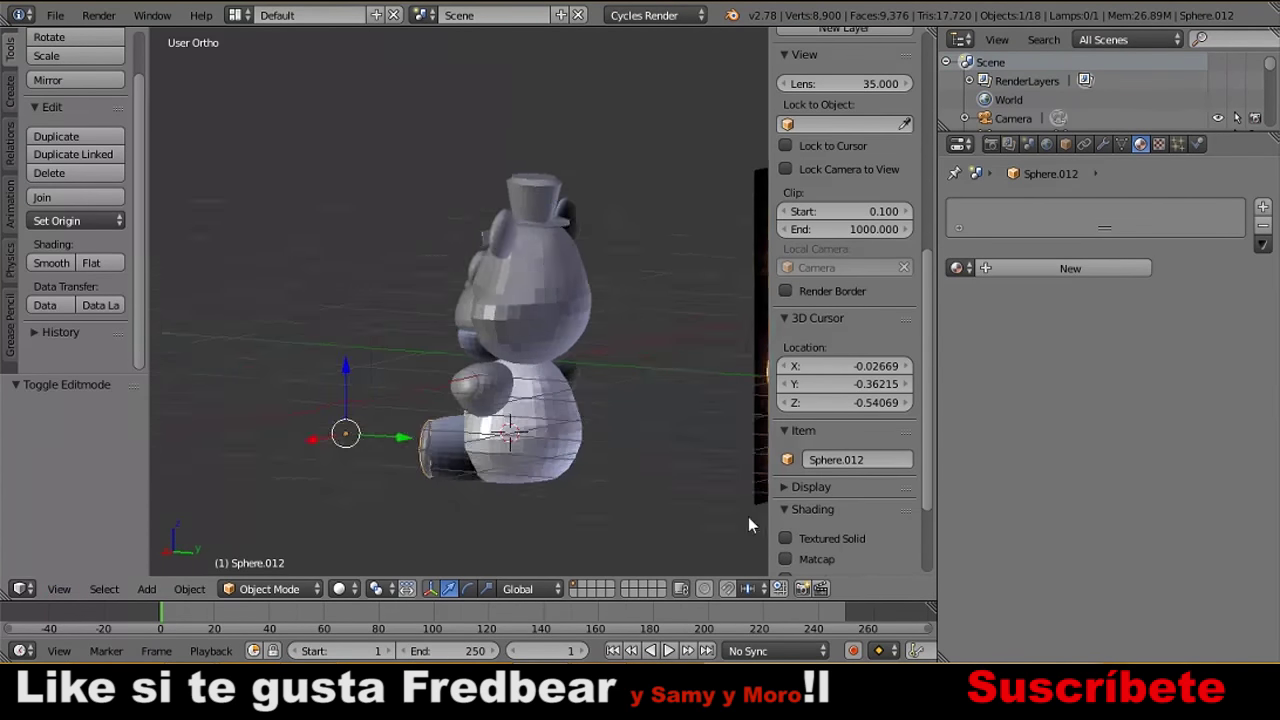
middle_click_drag(60, 590, 708, 484)
key("g")
key("x")
left_click(700, 484)
Add the left foot pad to the selection and join the parts with Ctrl+J.
mouse_move(128, 517)
middle_mouse_down()
mouse_move(447, 466)
mouse_move(496, 406)
mouse_move(353, 378)
middle_mouse_up()
right_click(447, 456)
scroll(62, 247, "up", 2)
key("ctrl+j")
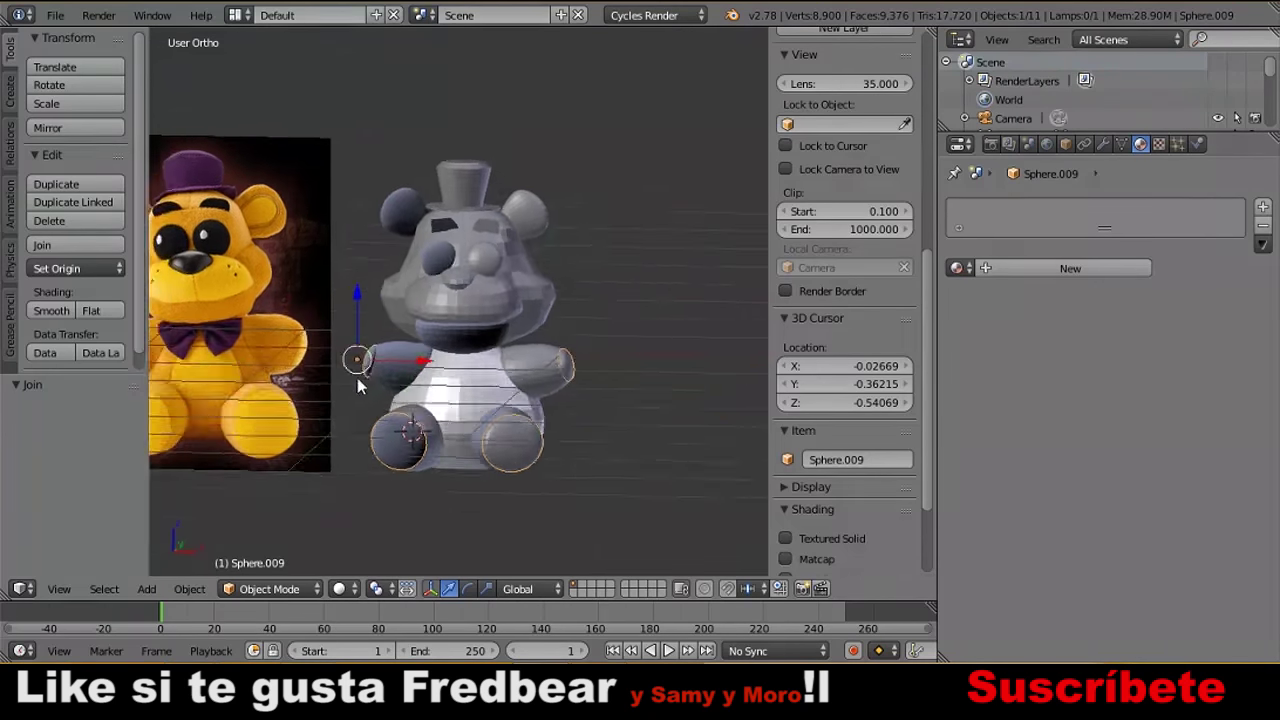
Give the snout the orange body material and make the eye colour black.
left_click(1070, 268)
right_click(450, 301)
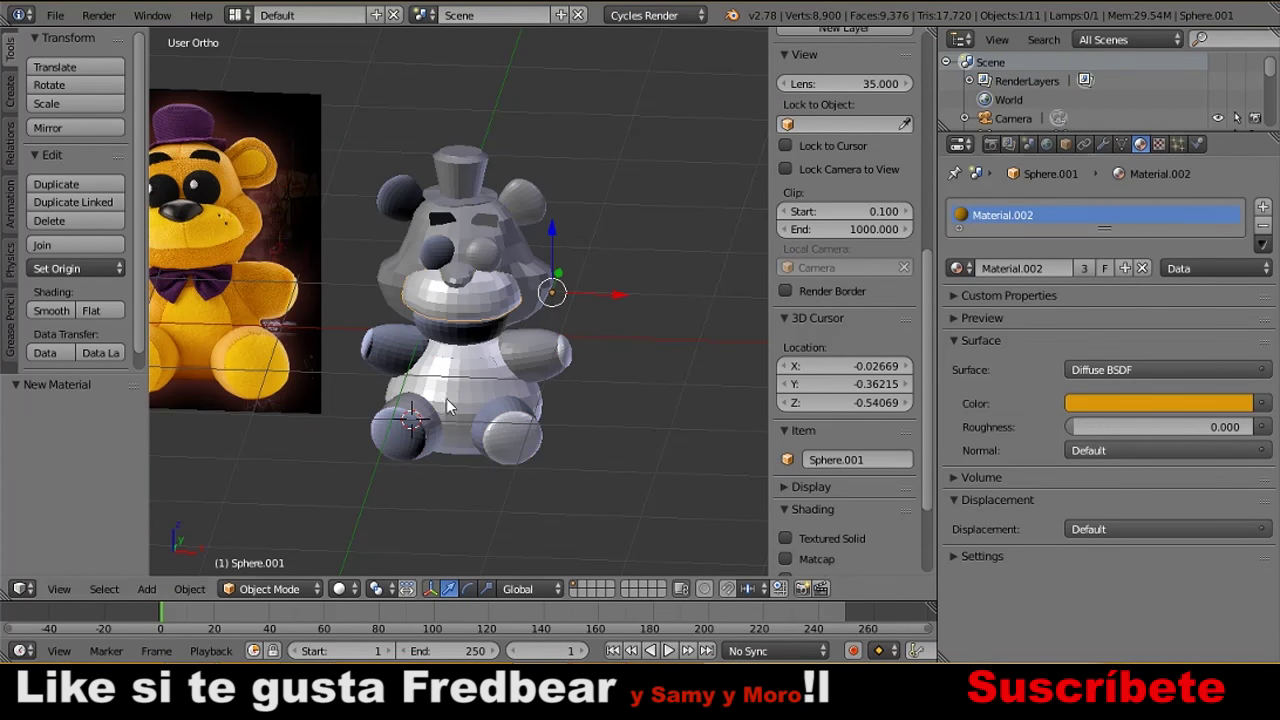
left_click(957, 268)
left_click(1000, 294)
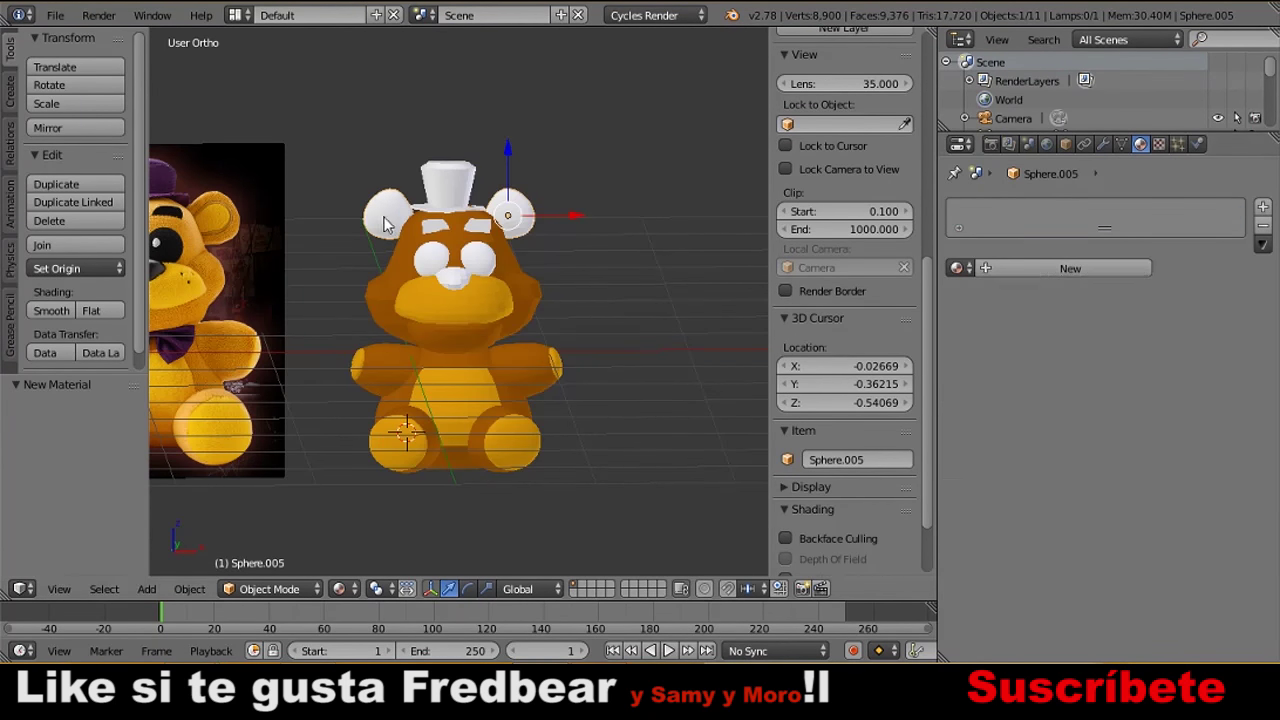
right_click(458, 283)
left_click(1160, 403)
left_click_drag(1214, 160, 1214, 300)
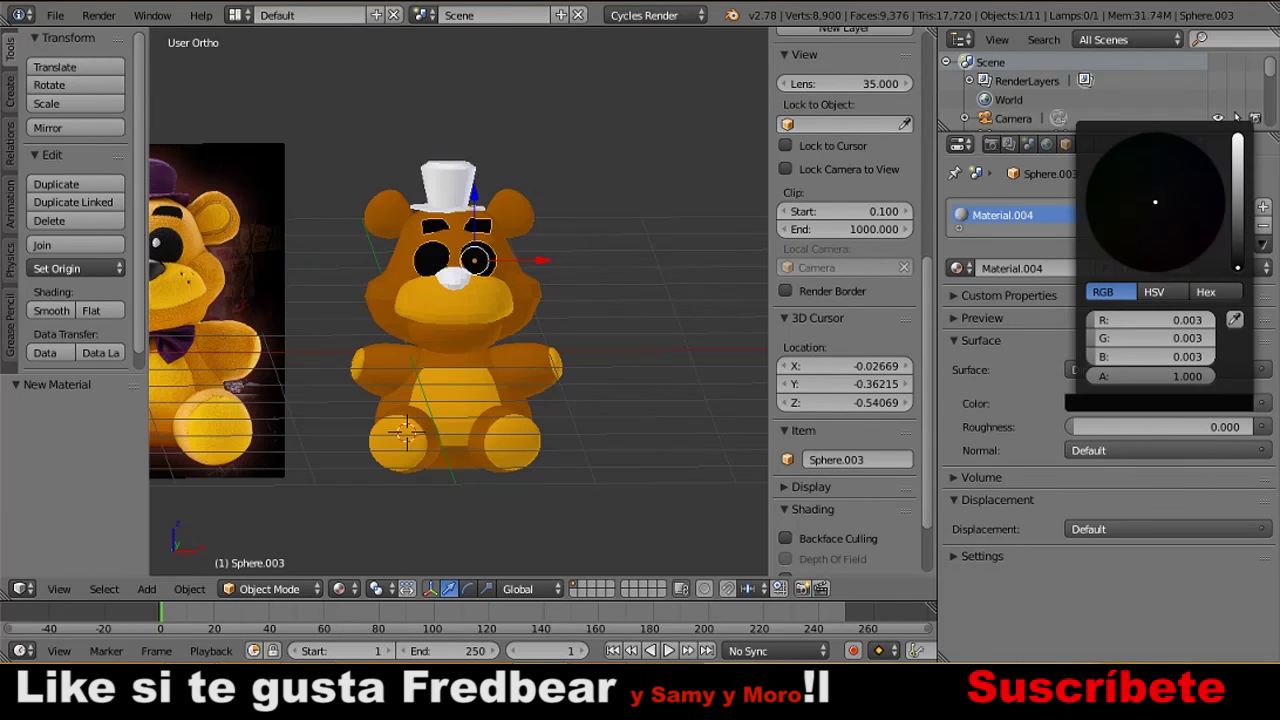
Select the hat, then add a new cube mesh to the scene.
right_click(448, 180)
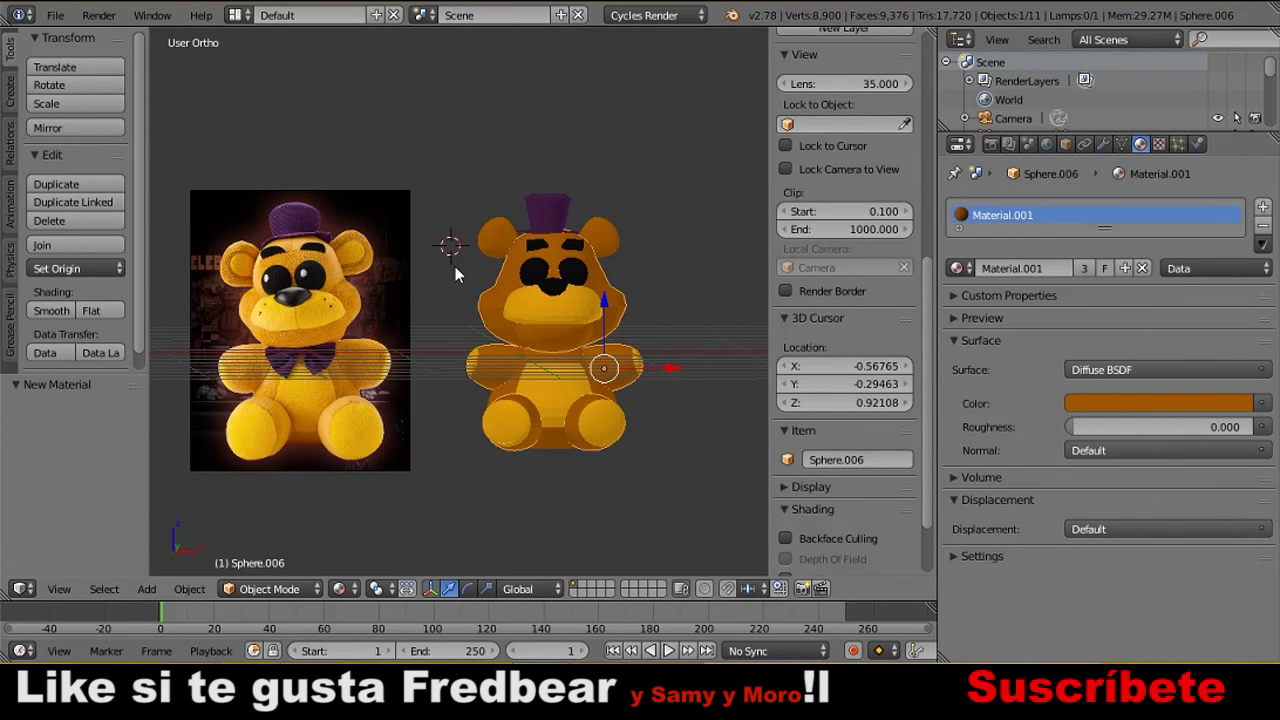
key("shift+a")
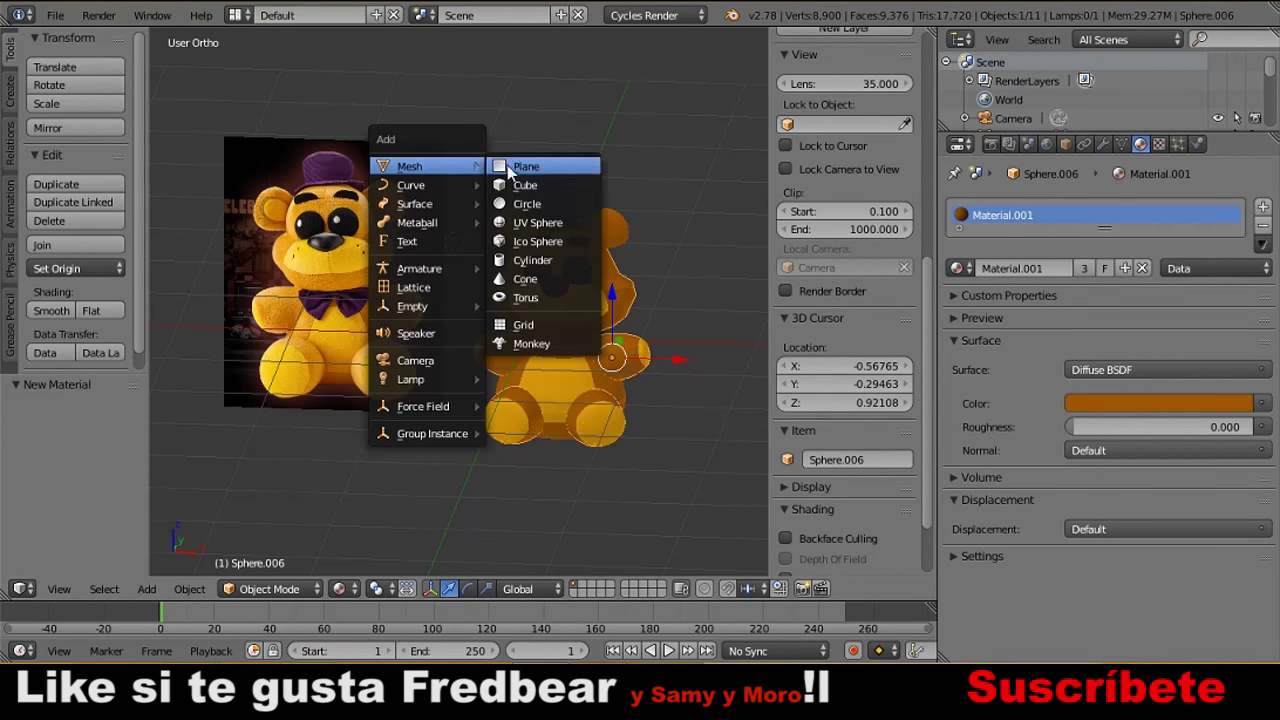
left_click(525, 185)
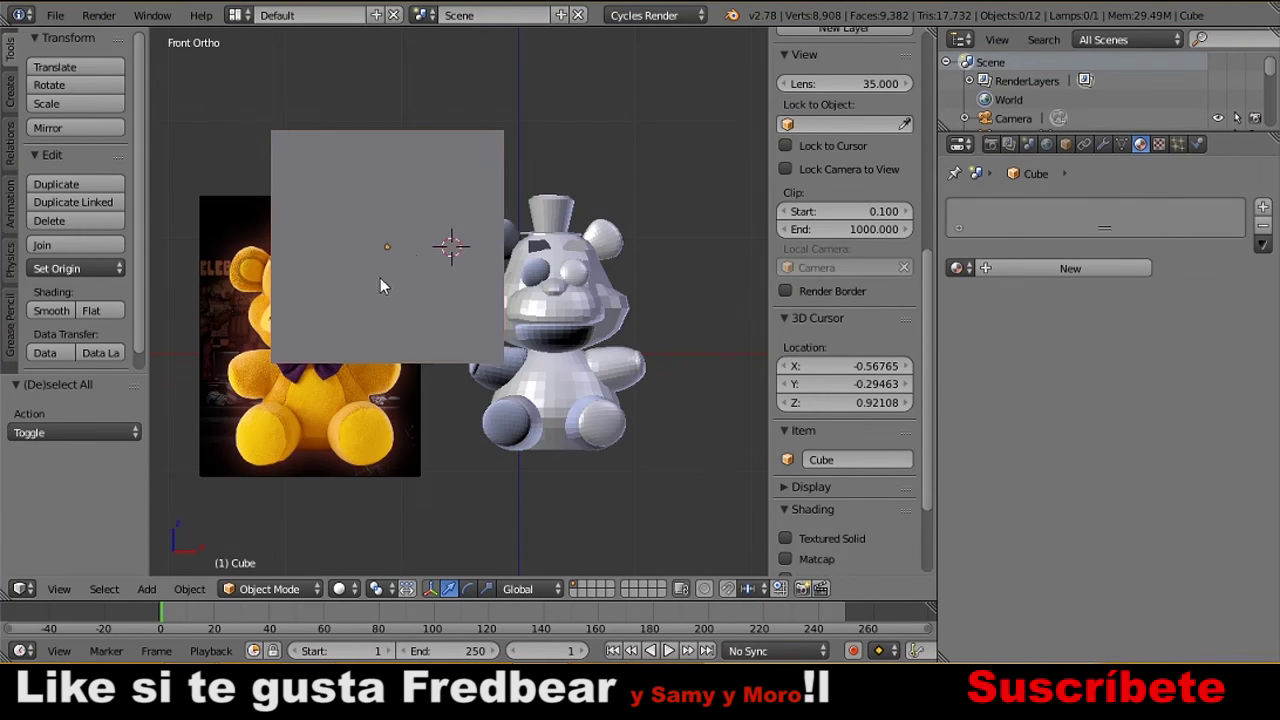
Shrink the new cube in wireframe Edit Mode and add centred loop cuts around it.
key("z")
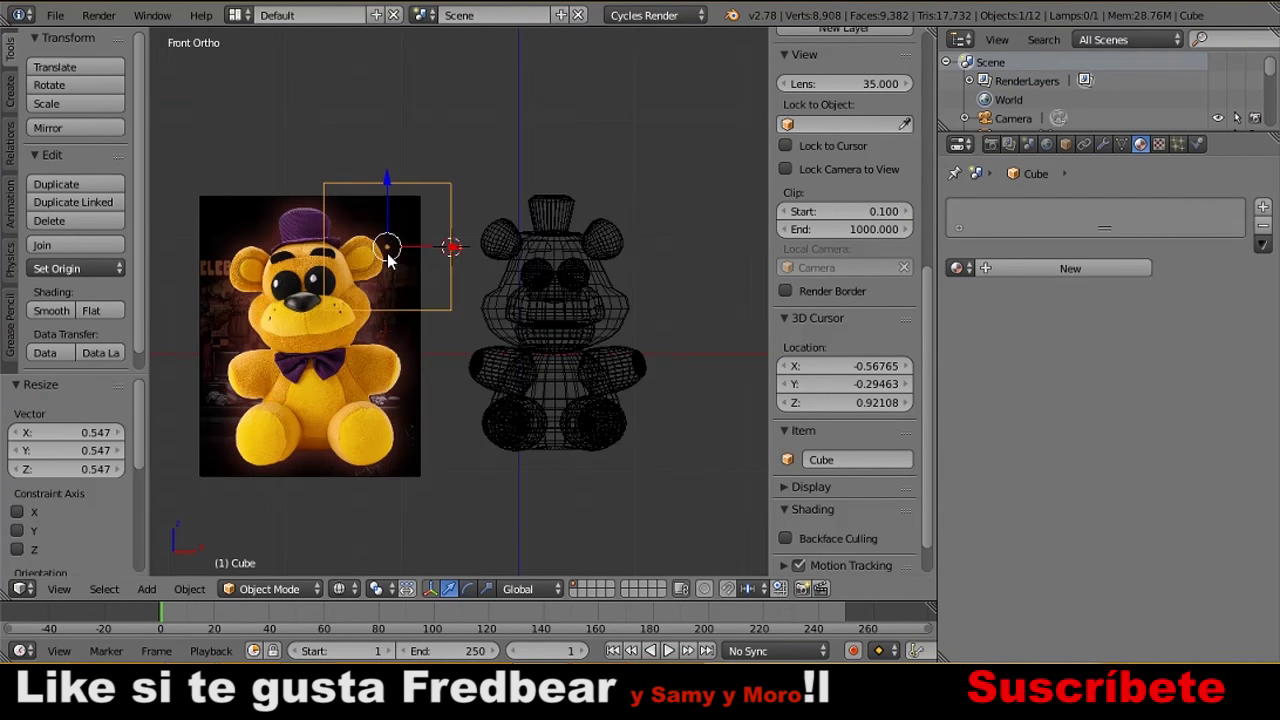
key("Tab")
key("s")
left_click(420, 336)
key("a")
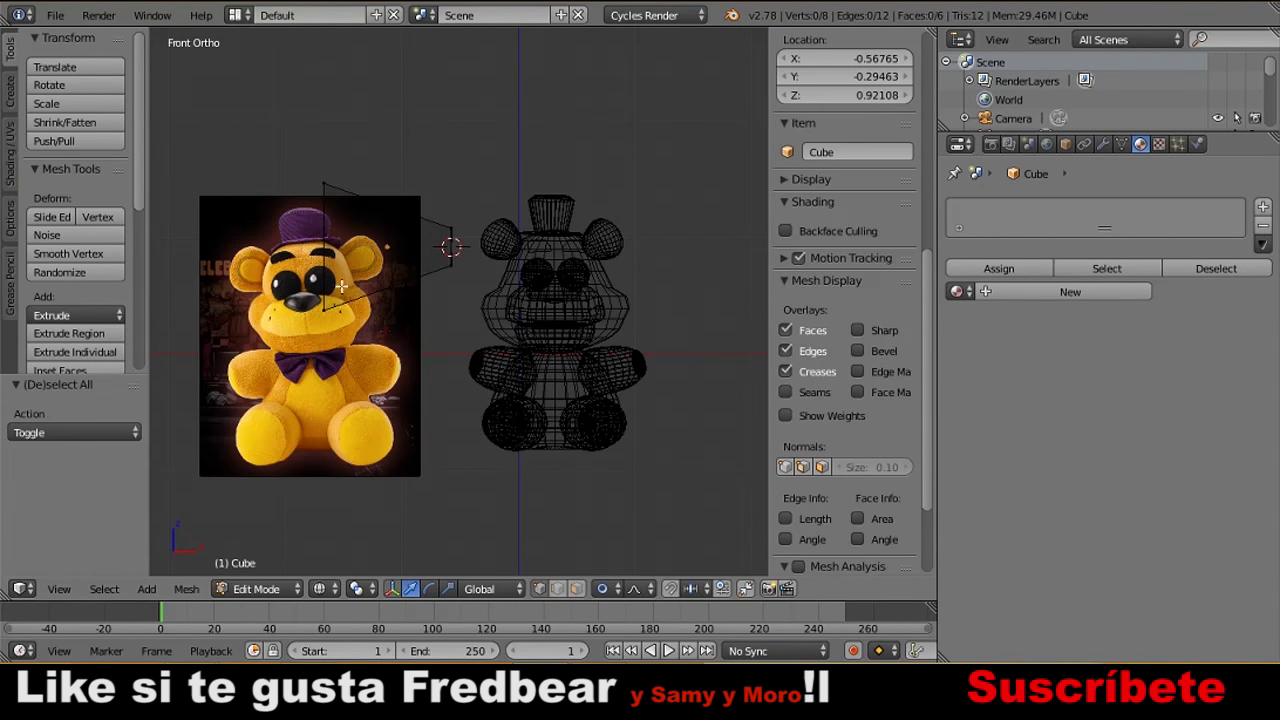
scroll(333, 227, "up", 1)
left_click(335, 228)
right_click(352, 231)
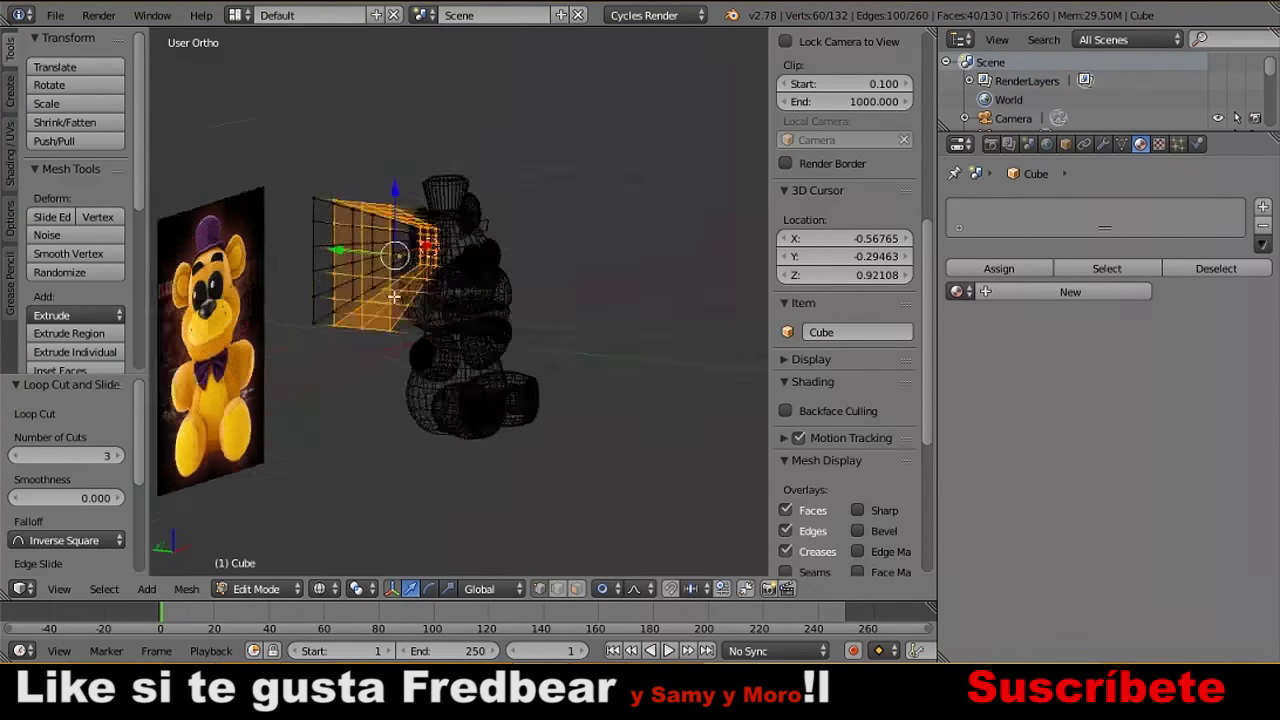
Move the cube to the right, beside the bear.
right_click(344, 257)
key("g")
left_click(552, 283)
key("Tab")
From the side view, pull the cube's upper corner vertices along Y, then undo the trial moves.
left_click(59, 589)
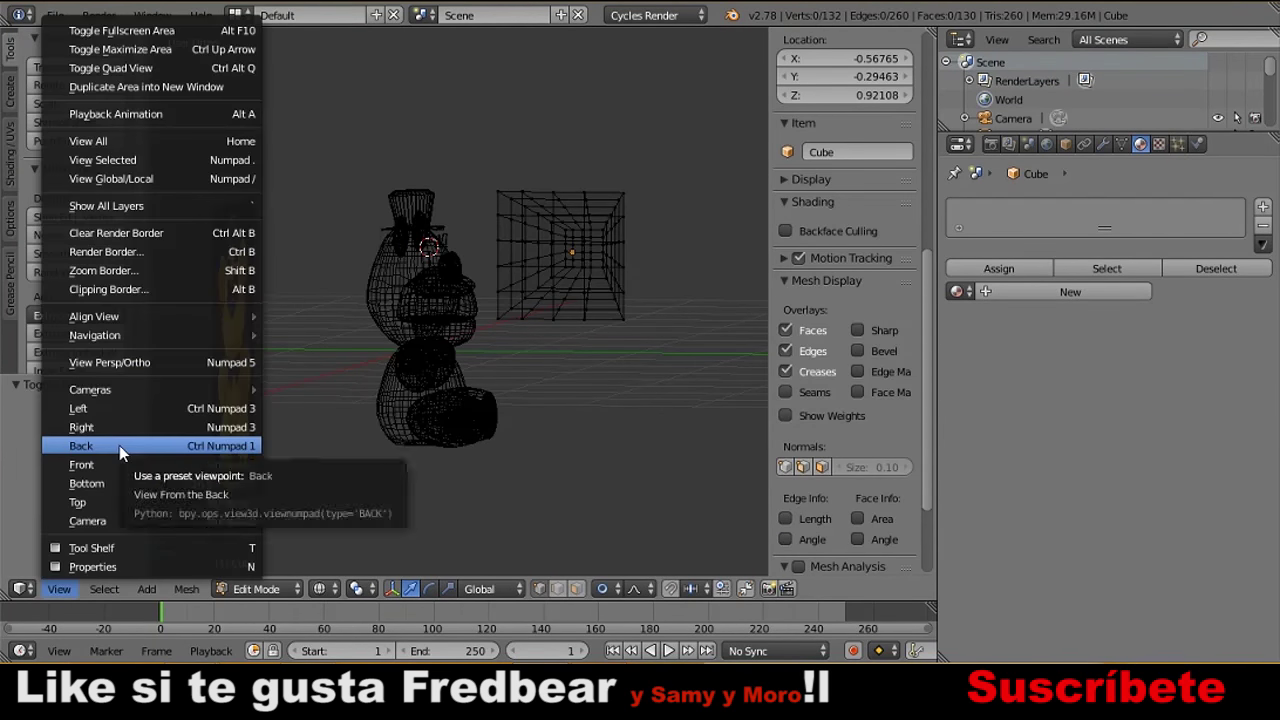
left_click(119, 403)
left_click_drag(505, 204, 548, 228)
key("g")
key("y")
left_click(527, 281)
key("a")
mouse_move(548, 283)
middle_mouse_down()
mouse_move(586, 294)
mouse_move(620, 357)
middle_mouse_up()
key("ctrl+z")
key("a")
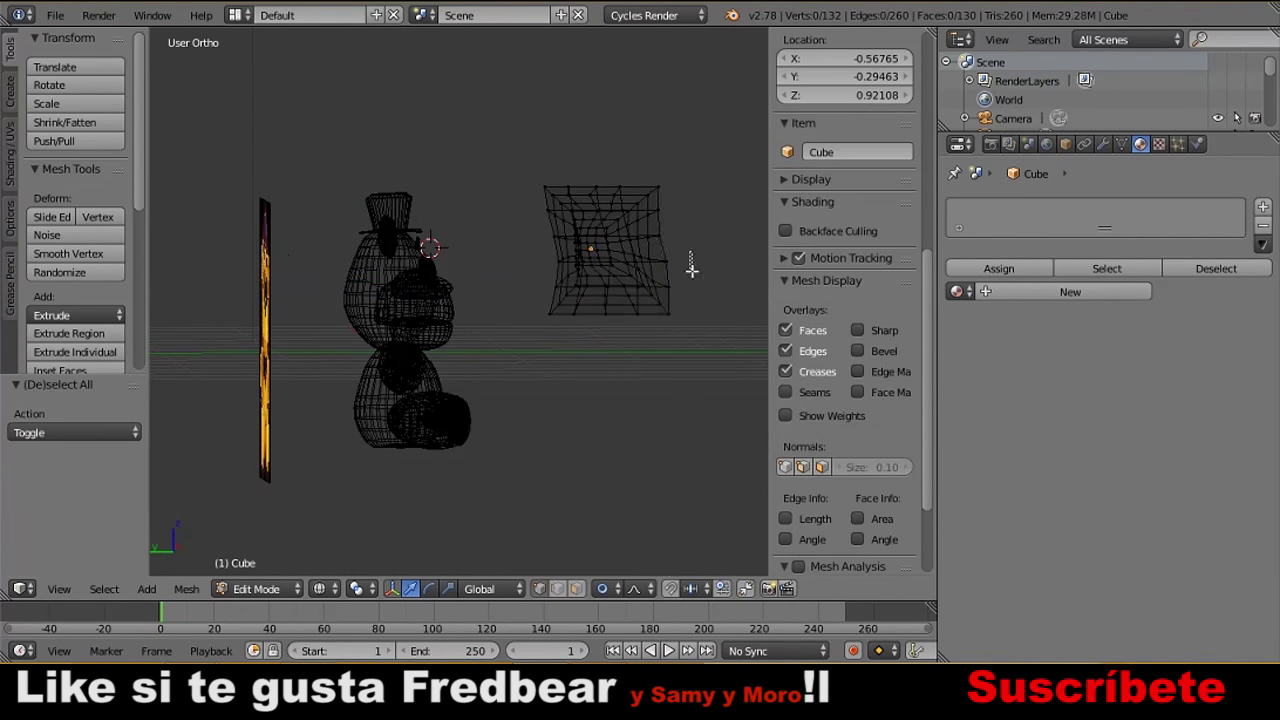
key("ctrl+z")
key("a")
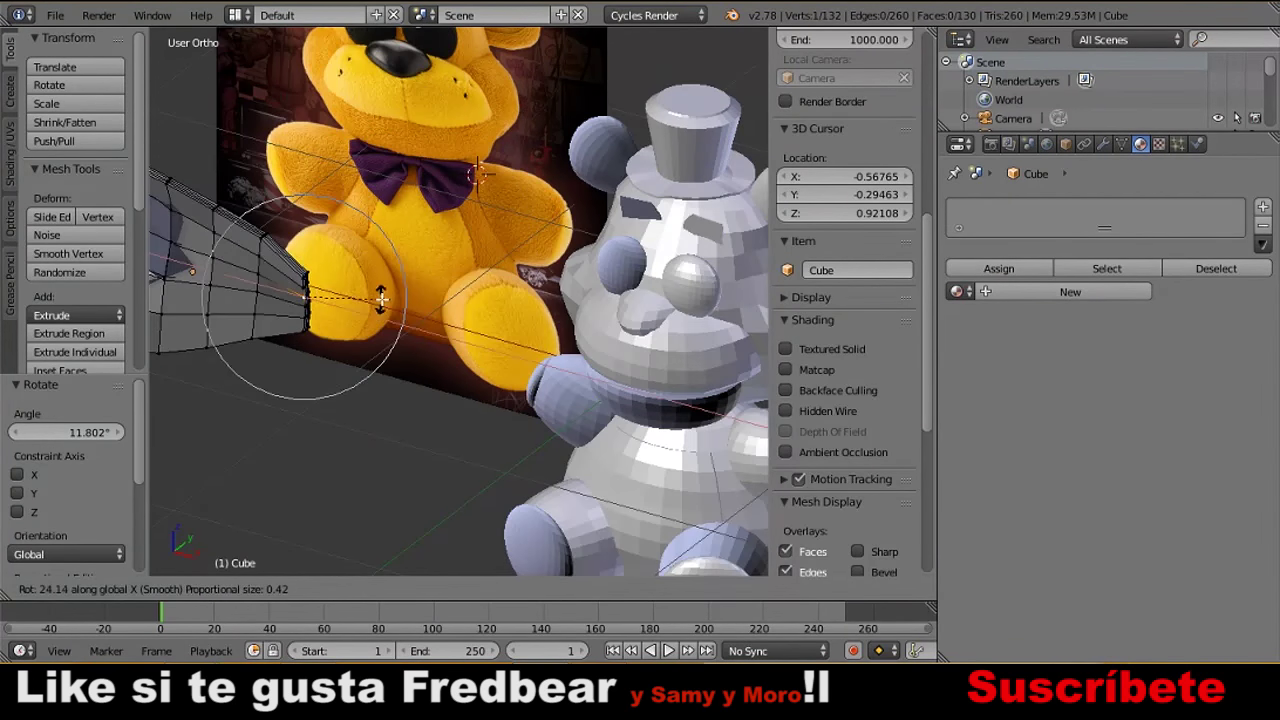
Add a UV sphere to the mesh and move it along Y to the funnel's end.
key("a")
key("shift+a")
left_click(463, 303)
middle_click_drag(450, 300, 419, 297)
key("g")
key("y")
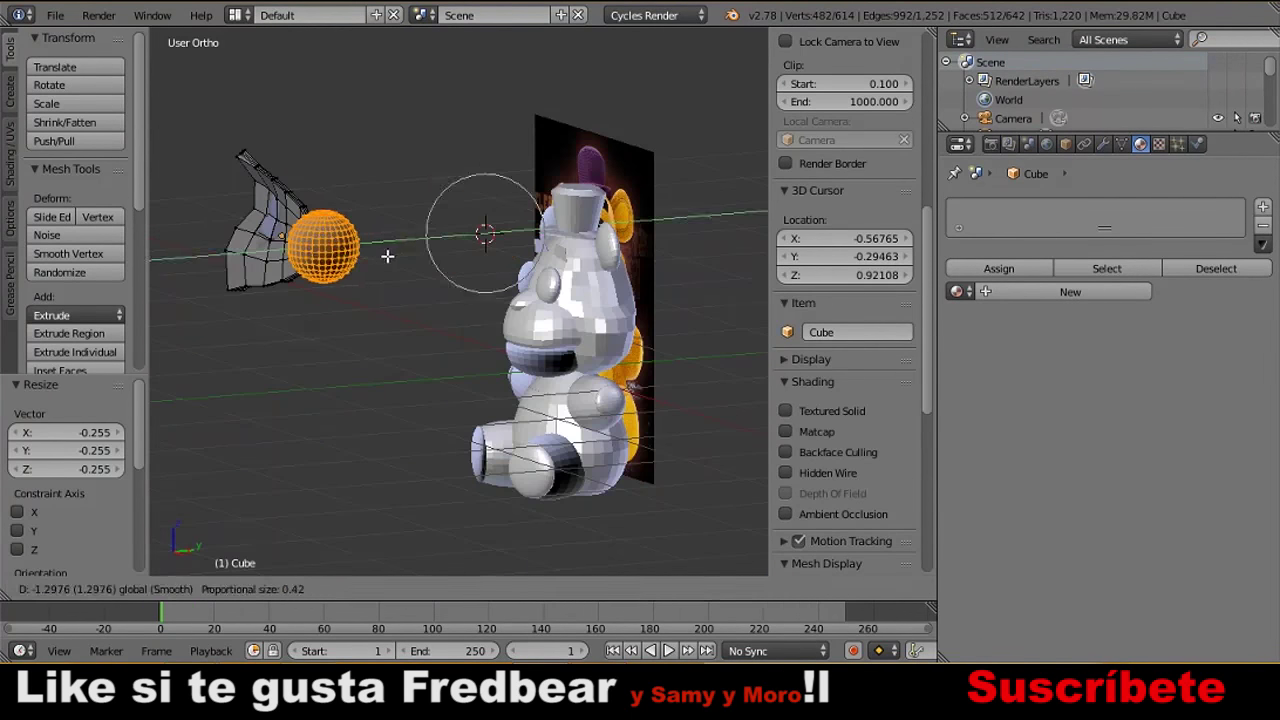
left_click(419, 297)
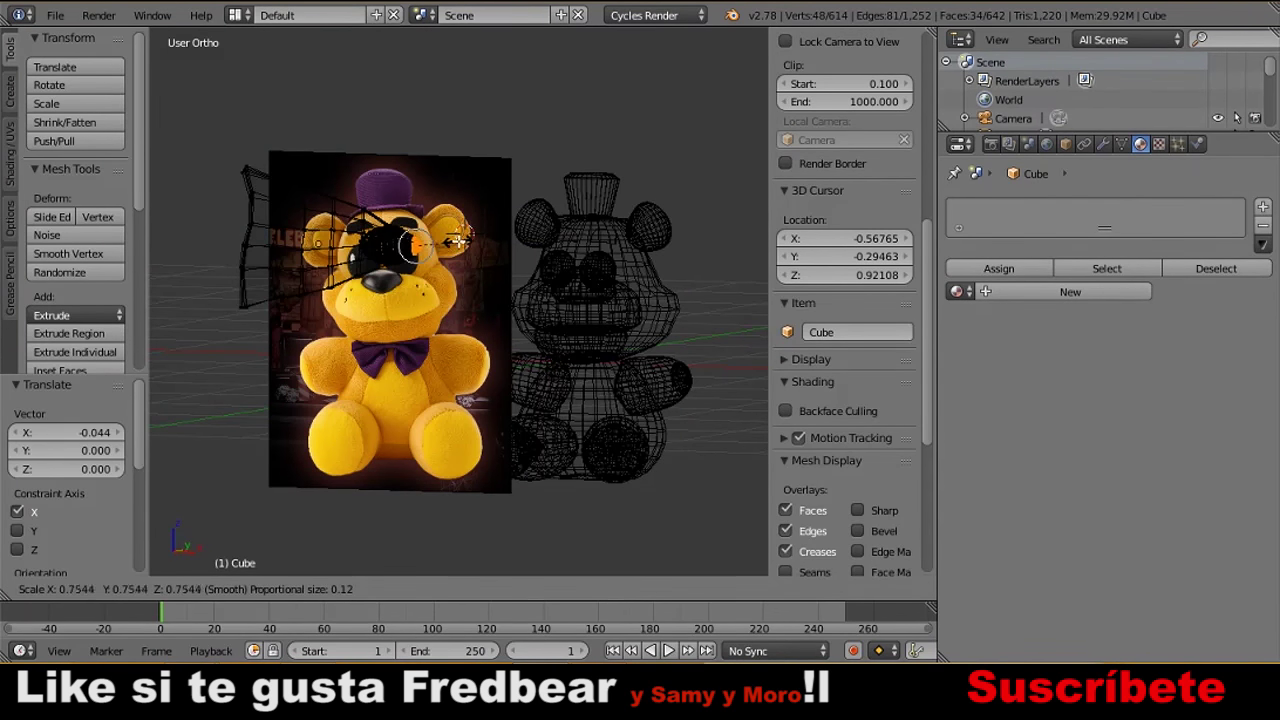
key("a")
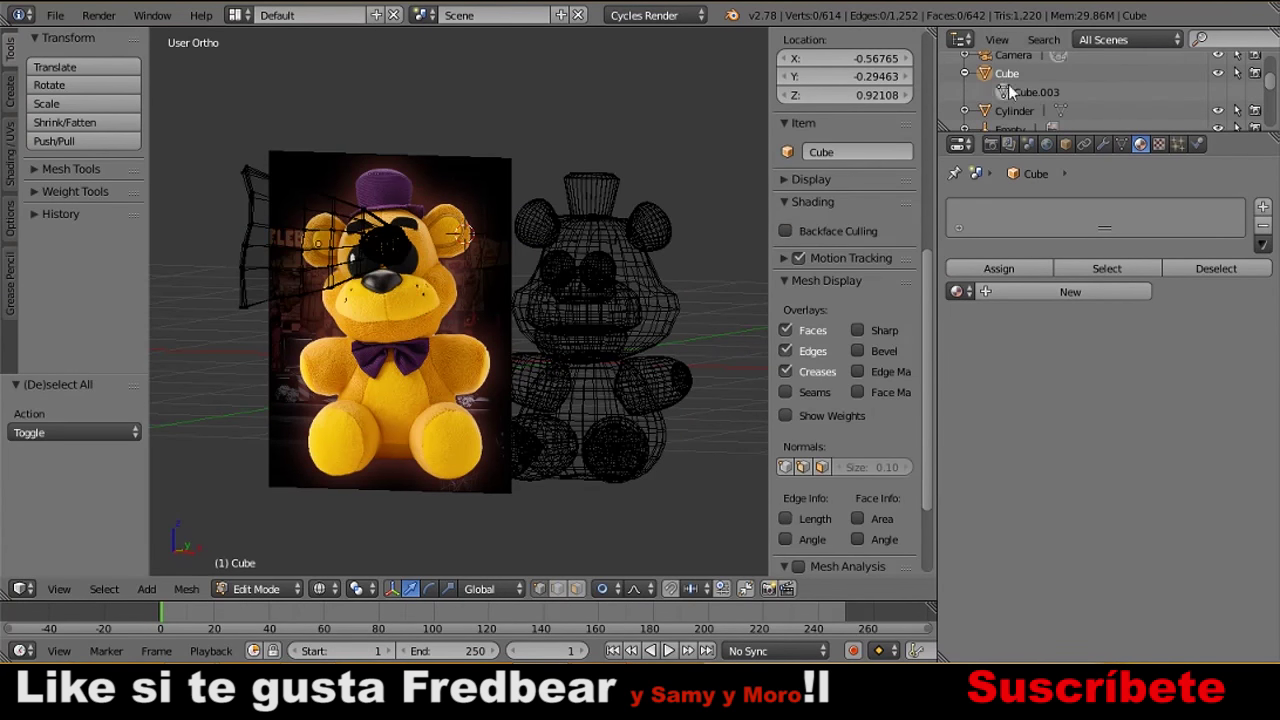
key("Tab")
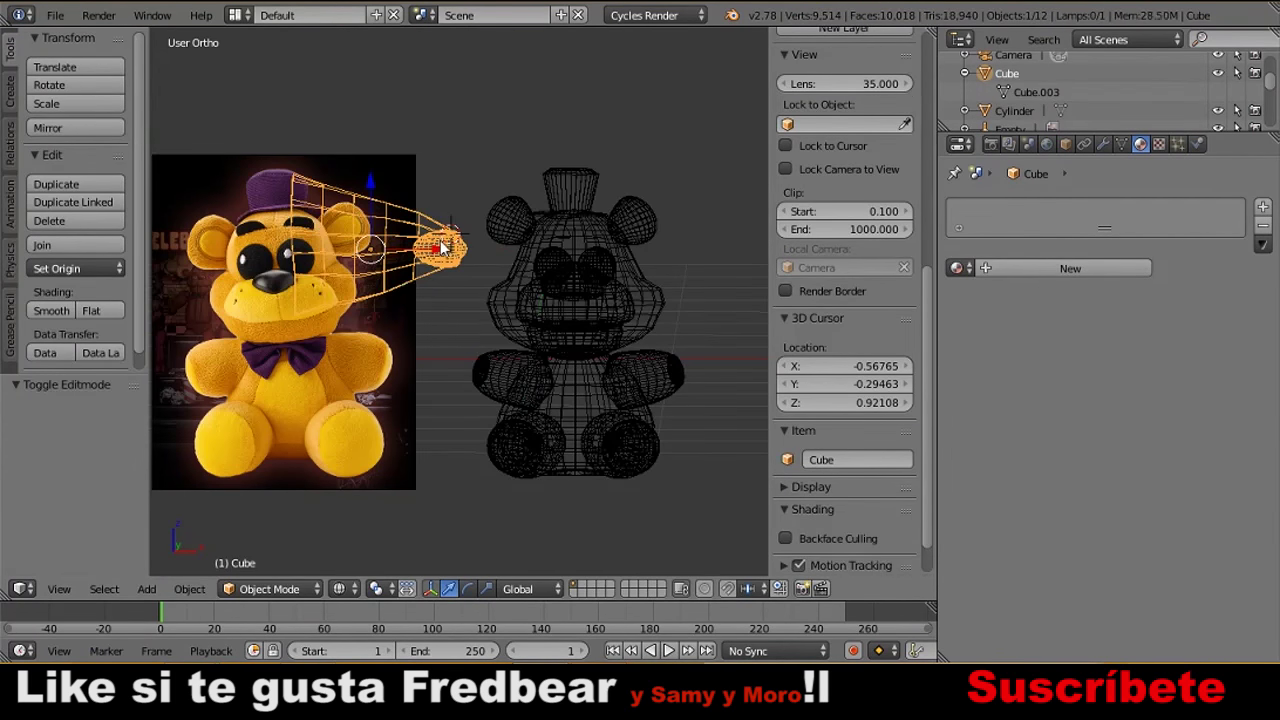
Duplicate the funnel and sphere, mirror the copy on X and shift it along X.
key("Tab")
key("shift+d")
left_click(568, 237)
key("ctrl+m")
key("x")
left_click(568, 237)
key("g")
key("x")
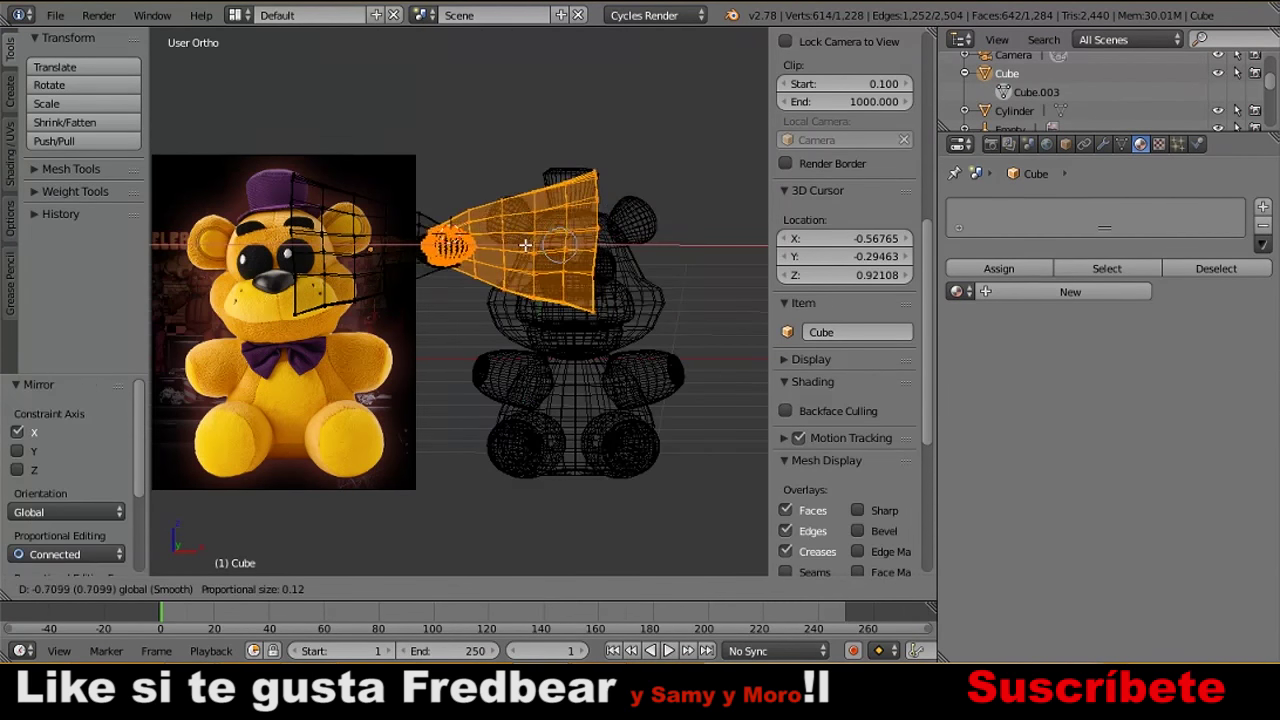
left_click(470, 237)
Switch to solid shading and try a trackball rotation on the cone's vertices.
key("z")
middle_click_drag(470, 237, 525, 249)
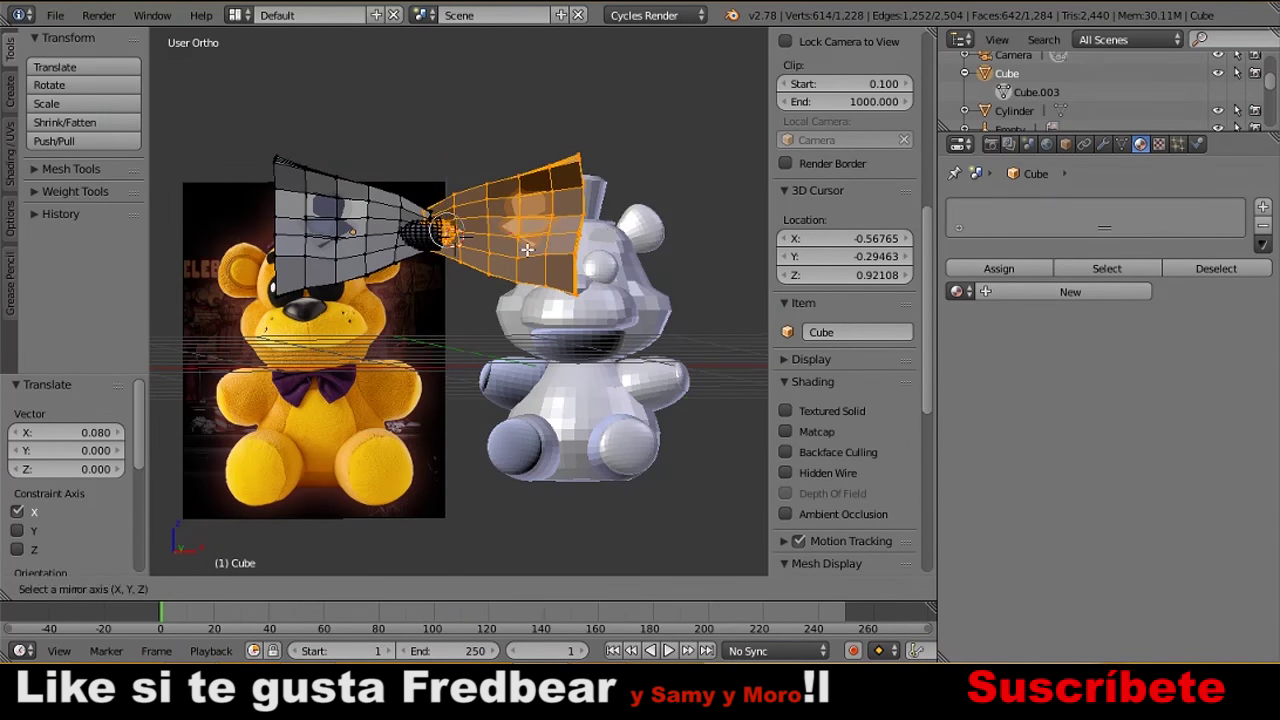
key("Tab")
scroll(483, 281, "down", 2)
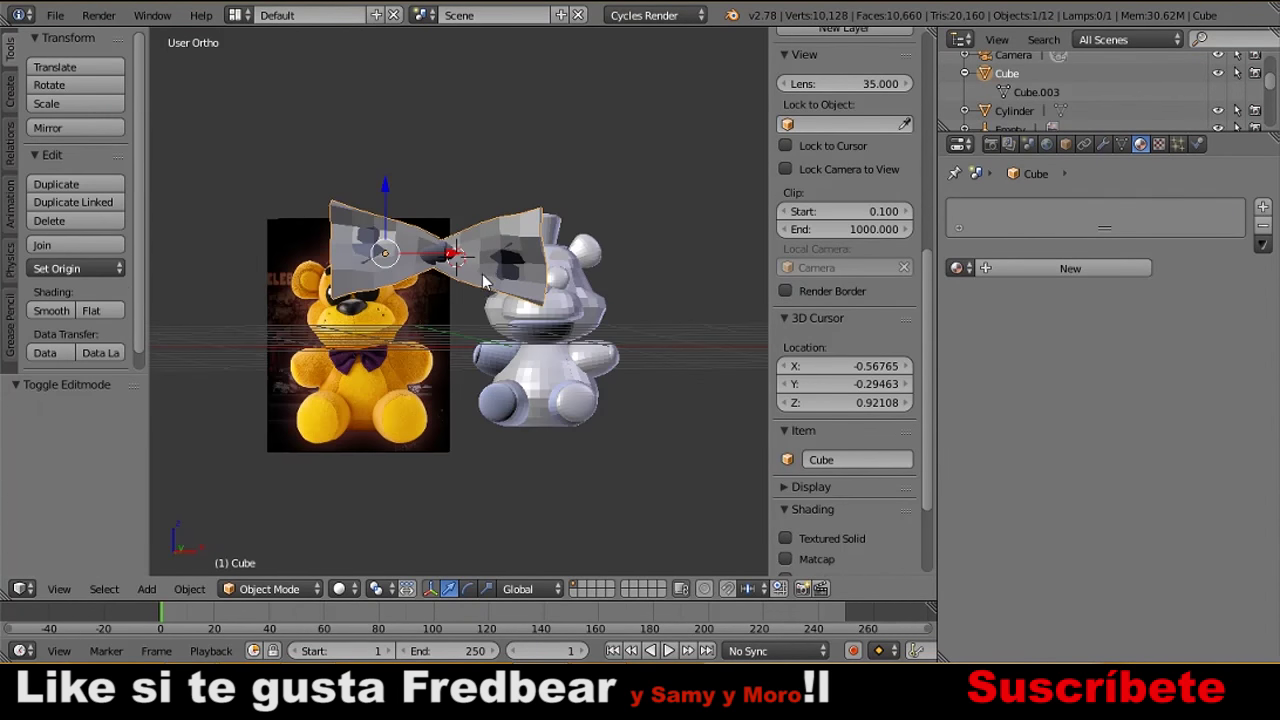
key("Tab")
key("a")
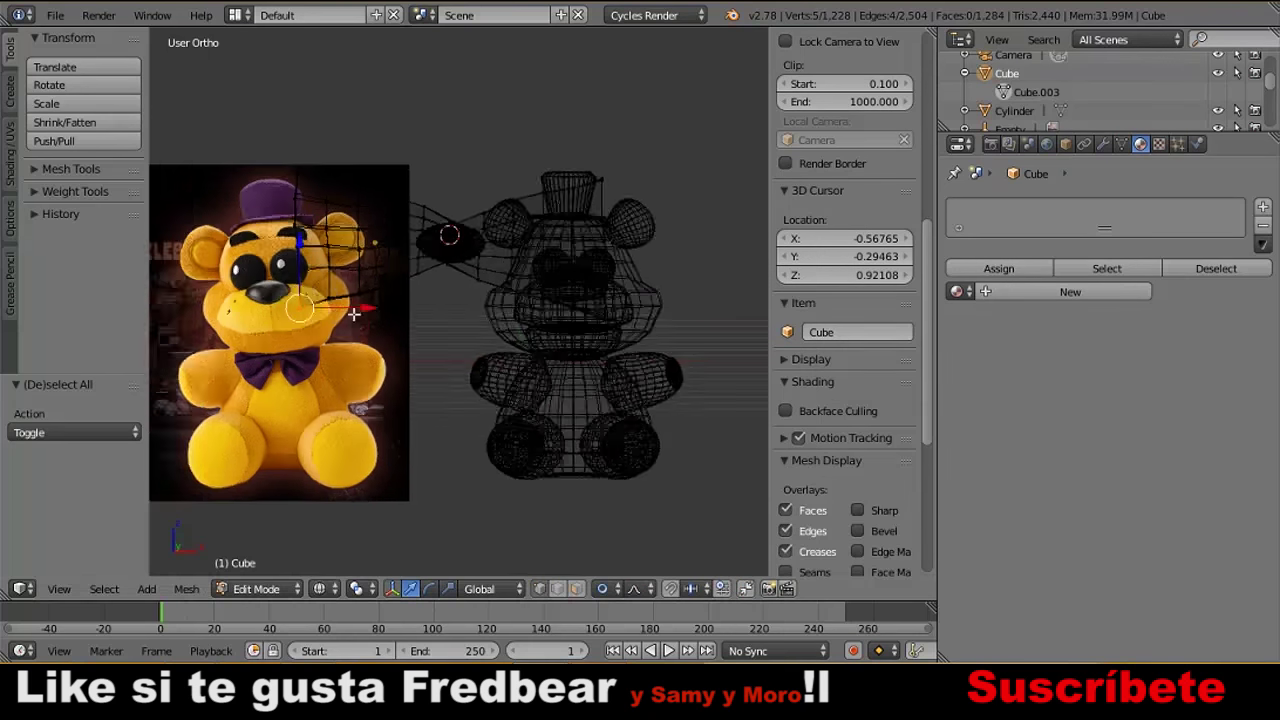
key("r")
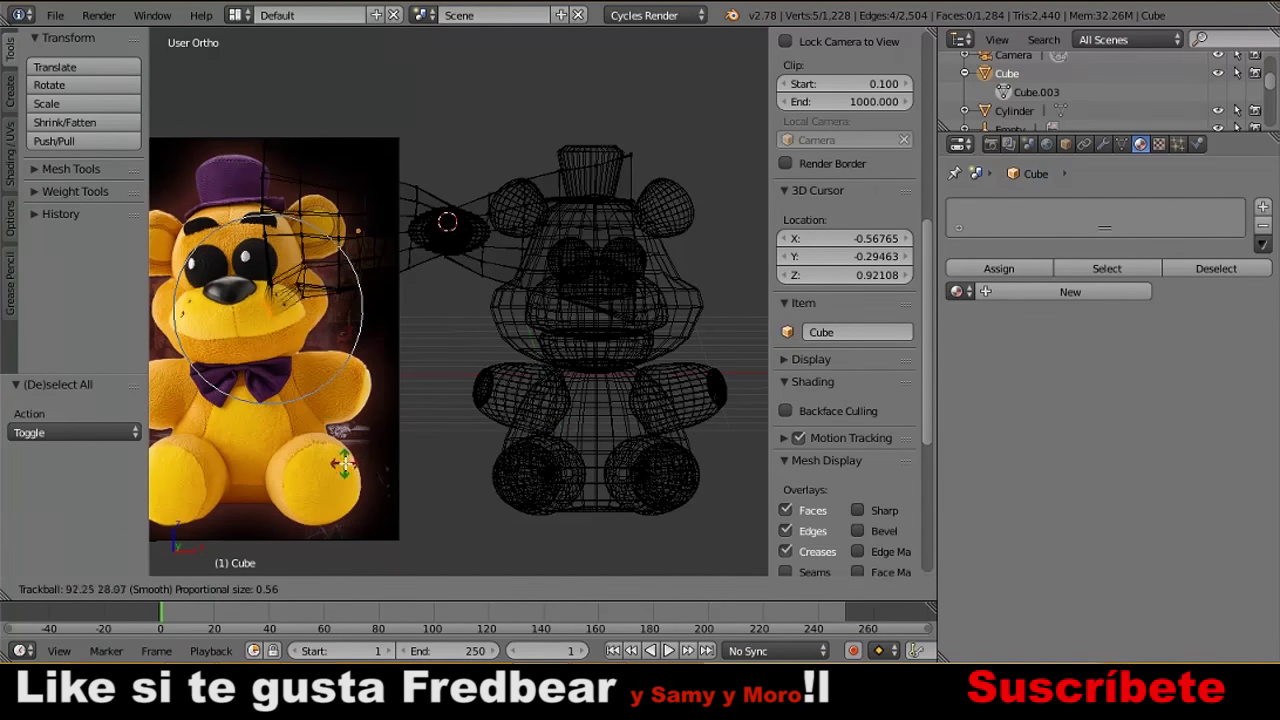
left_click(338, 450)
Undo the trackball rotation, switch to solid shading and box-select both eyes in Edit Mode.
key("ctrl+z")
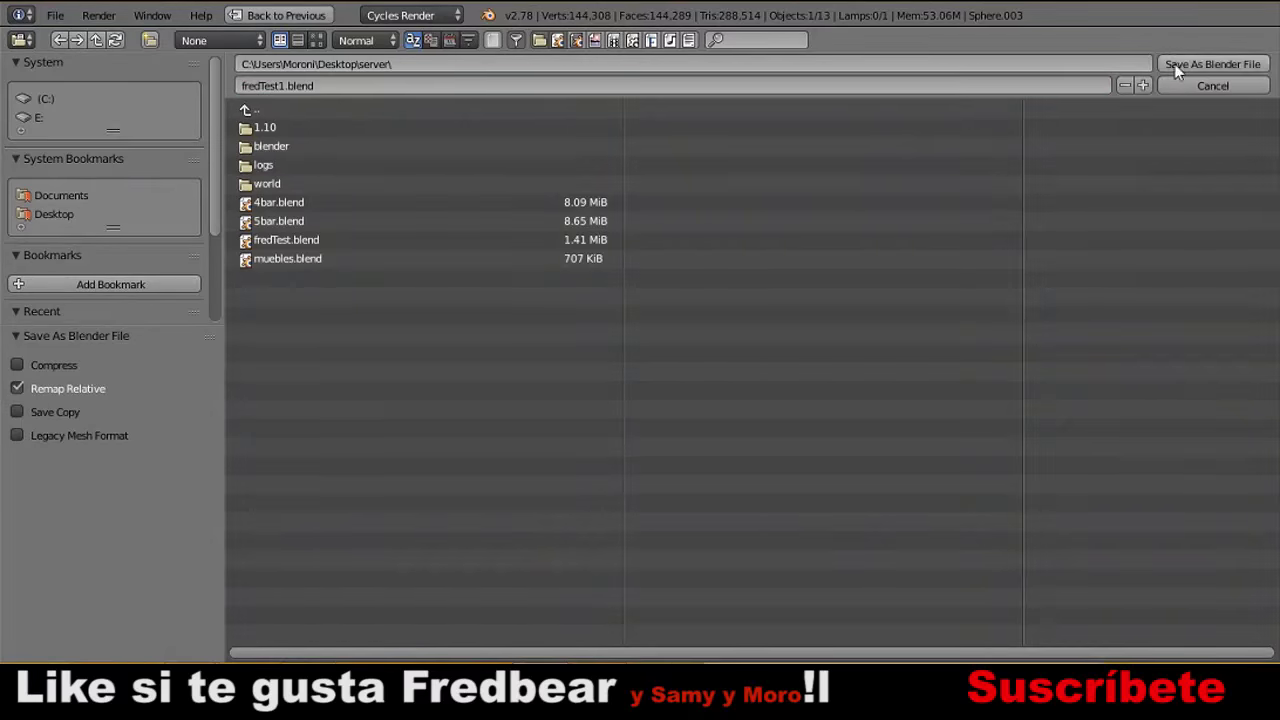
left_click(1212, 64)
key("Tab")
key("a")
key("z")
key("b")
left_click_drag(549, 213, 691, 277)
Smart UV Project the eyes and create a new image named 'ojos eyes' in a UV editor.
key("u")
left_click(731, 428)
left_click(792, 589)
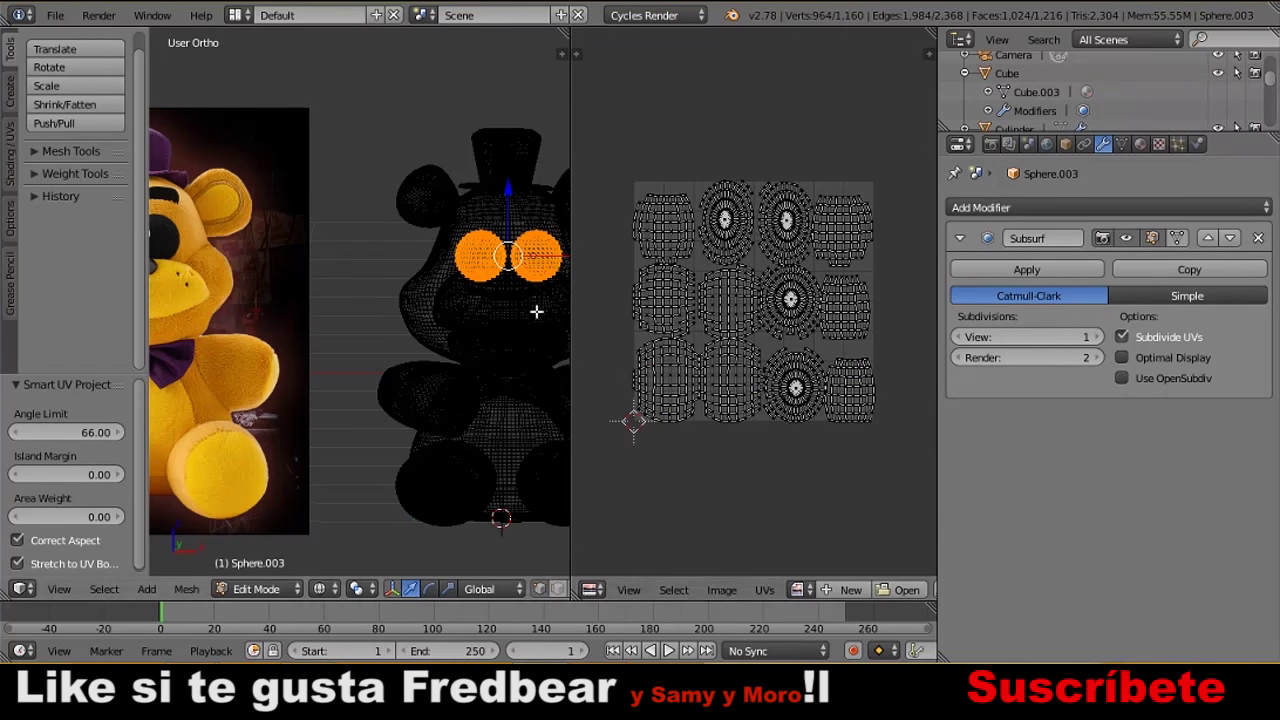
left_click(847, 590)
left_click(805, 643)
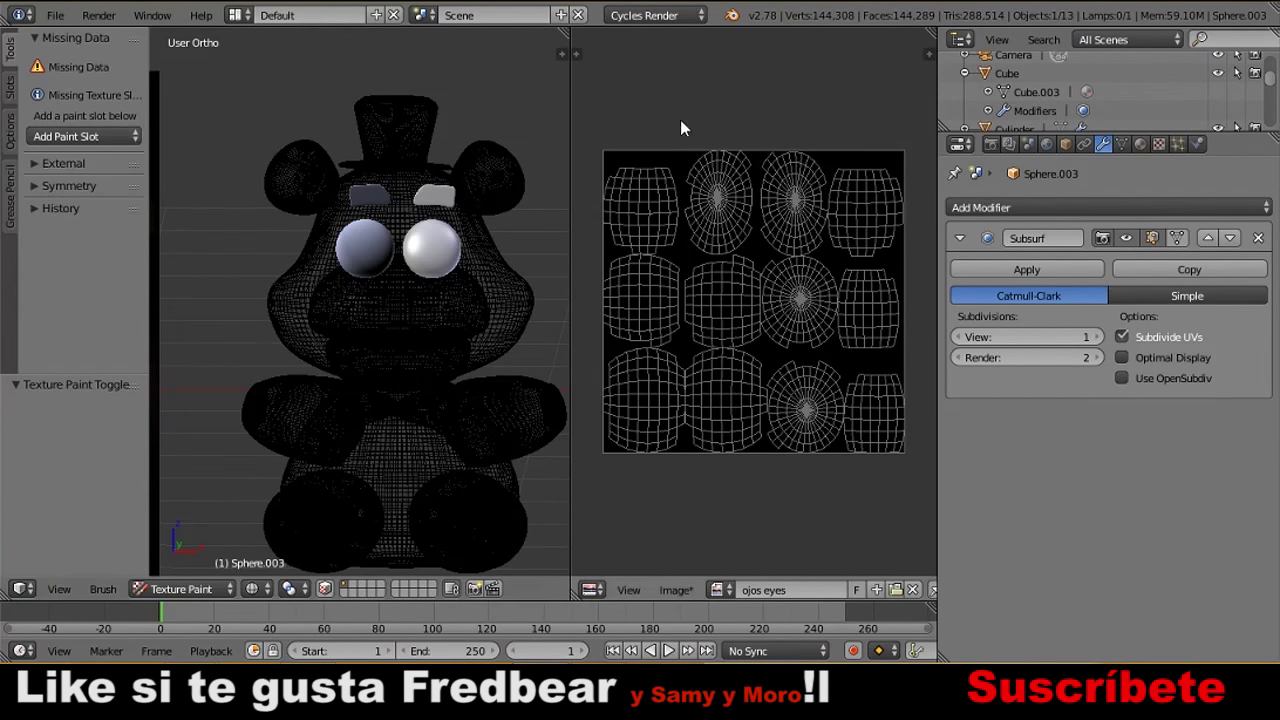
Add an Image Texture node in a new node editor and a Diffuse Color paint slot.
left_click_drag(932, 53, 760, 380)
left_click(590, 380)
key("shift+a")
left_click(571, 389)
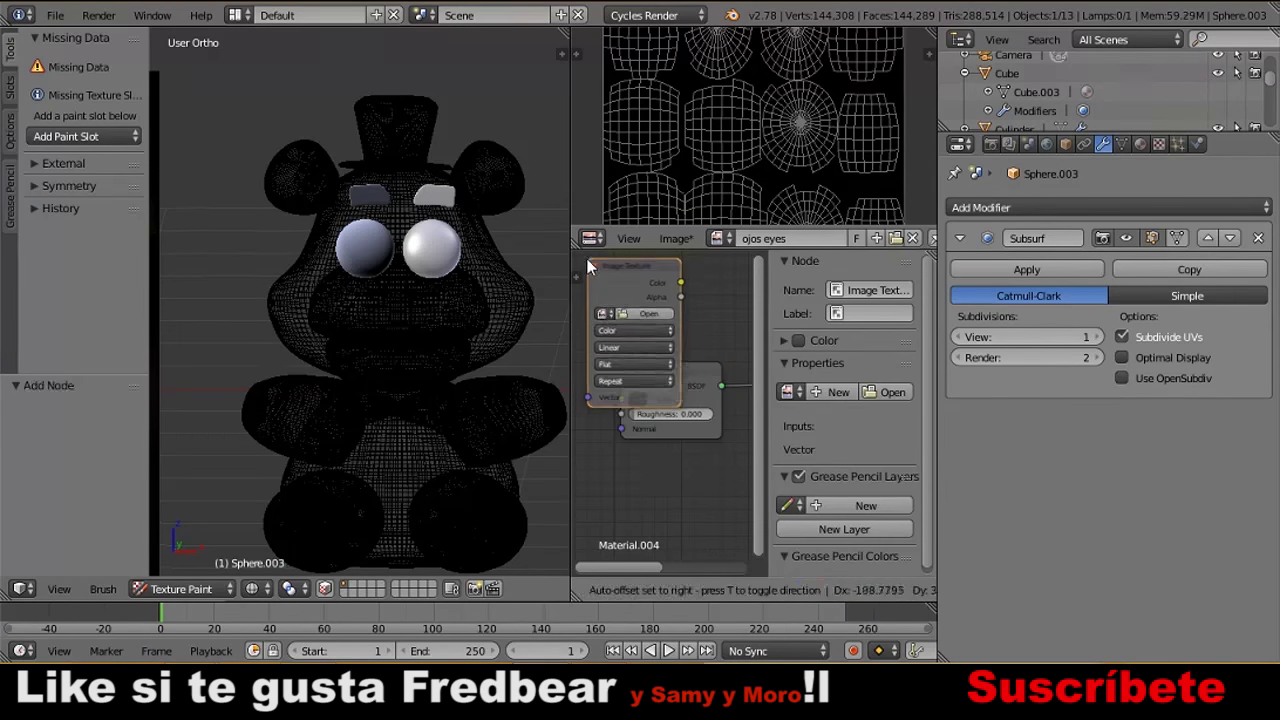
left_click(594, 252)
left_click(718, 435)
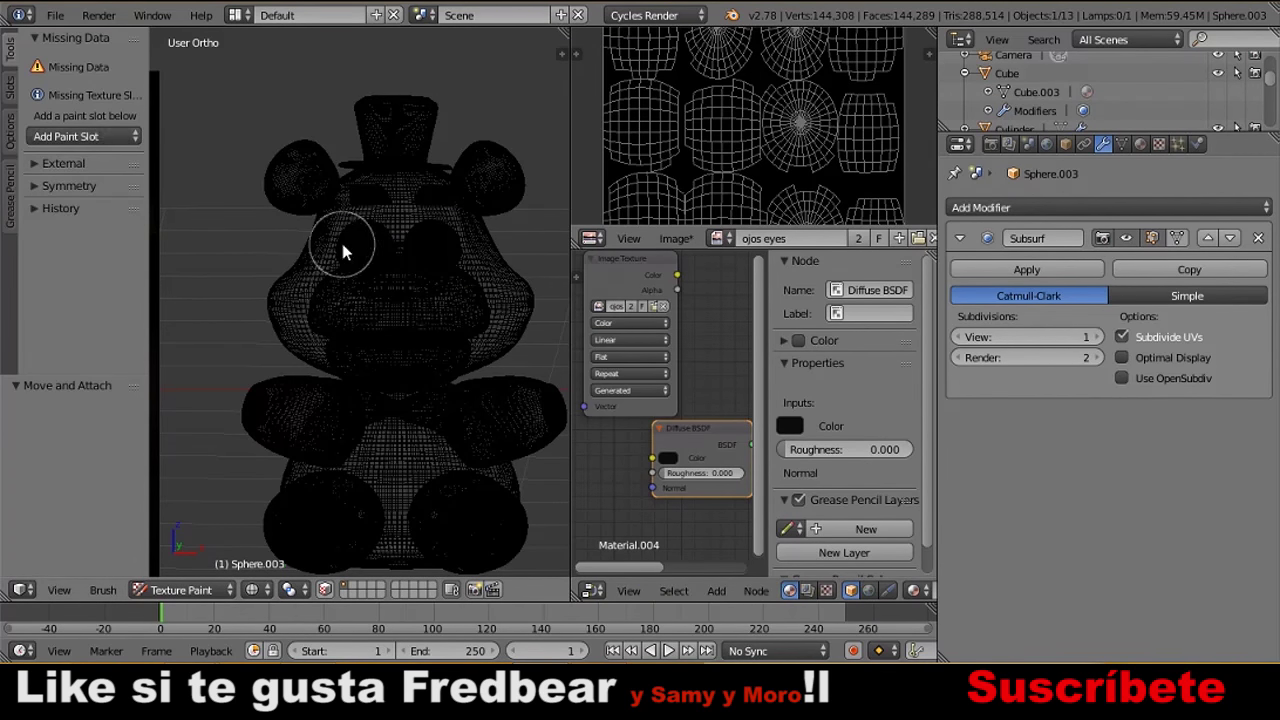
left_click(66, 136)
left_click(86, 157)
left_click(199, 285)
scroll(365, 243, "up", 5)
scroll(373, 123, "up", 3)
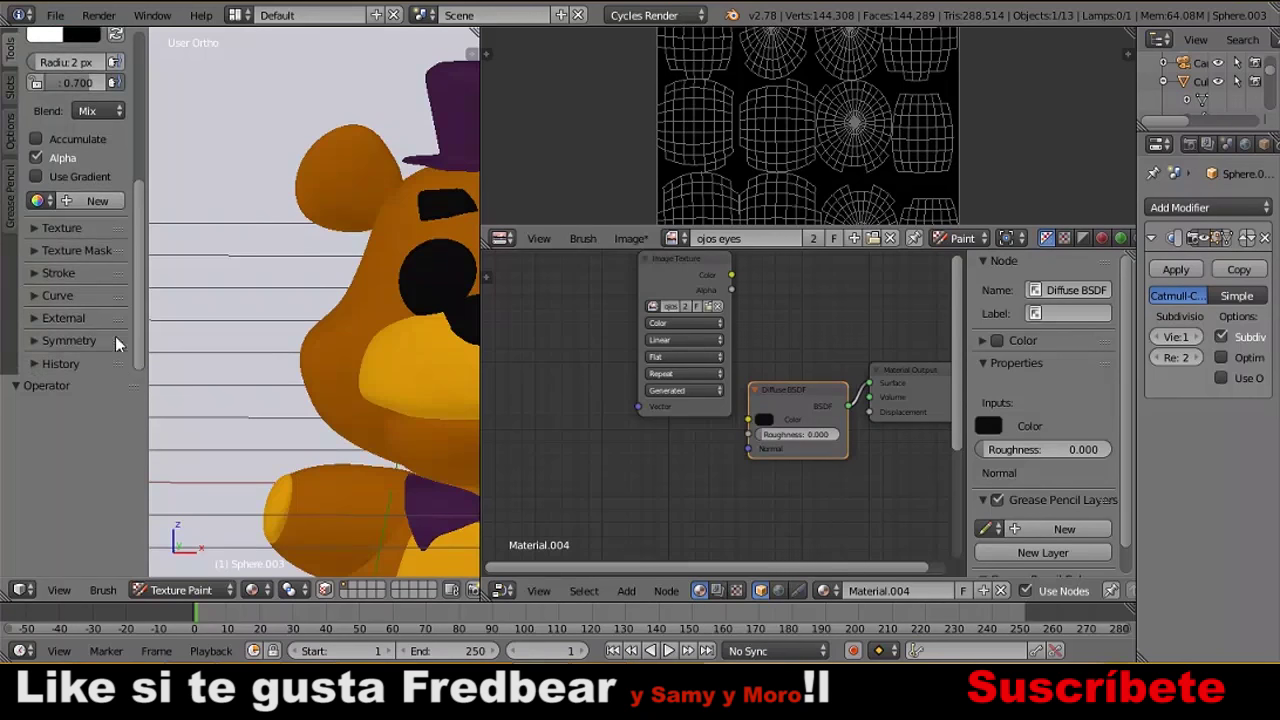
Return to Texture Paint and paint a white highlight dot in the bear's eye.
left_click(181, 590)
left_click(186, 560)
left_click(270, 590)
left_click(280, 465)
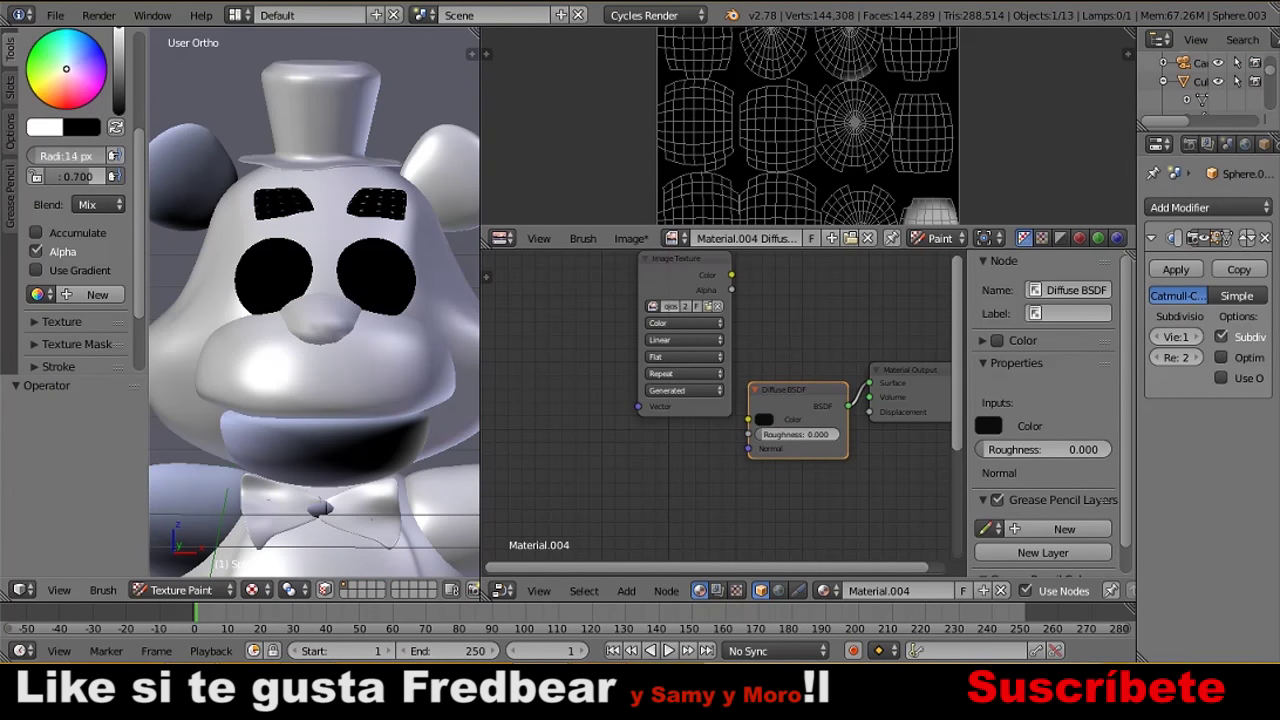
left_click(355, 276)
scroll(853, 213, "down", 1)
scroll(853, 213, "down", 1)
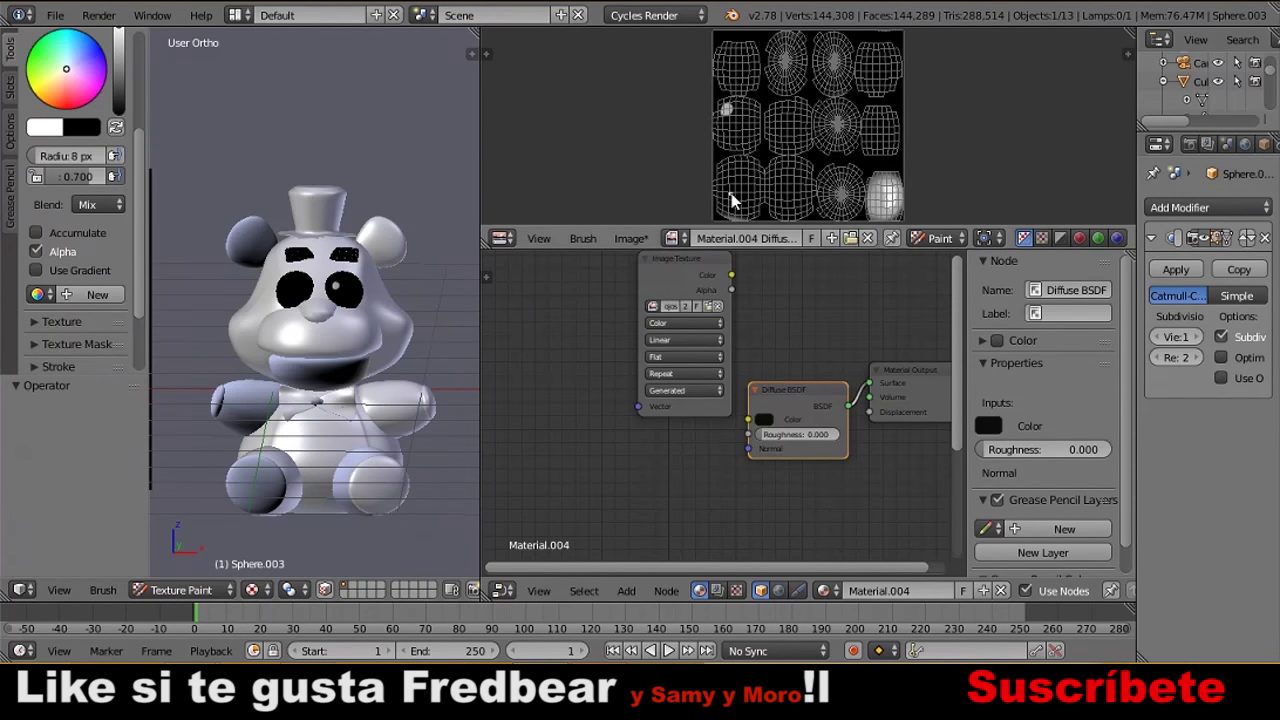
scroll(346, 287, "up", 2)
scroll(263, 457, "up", 2)
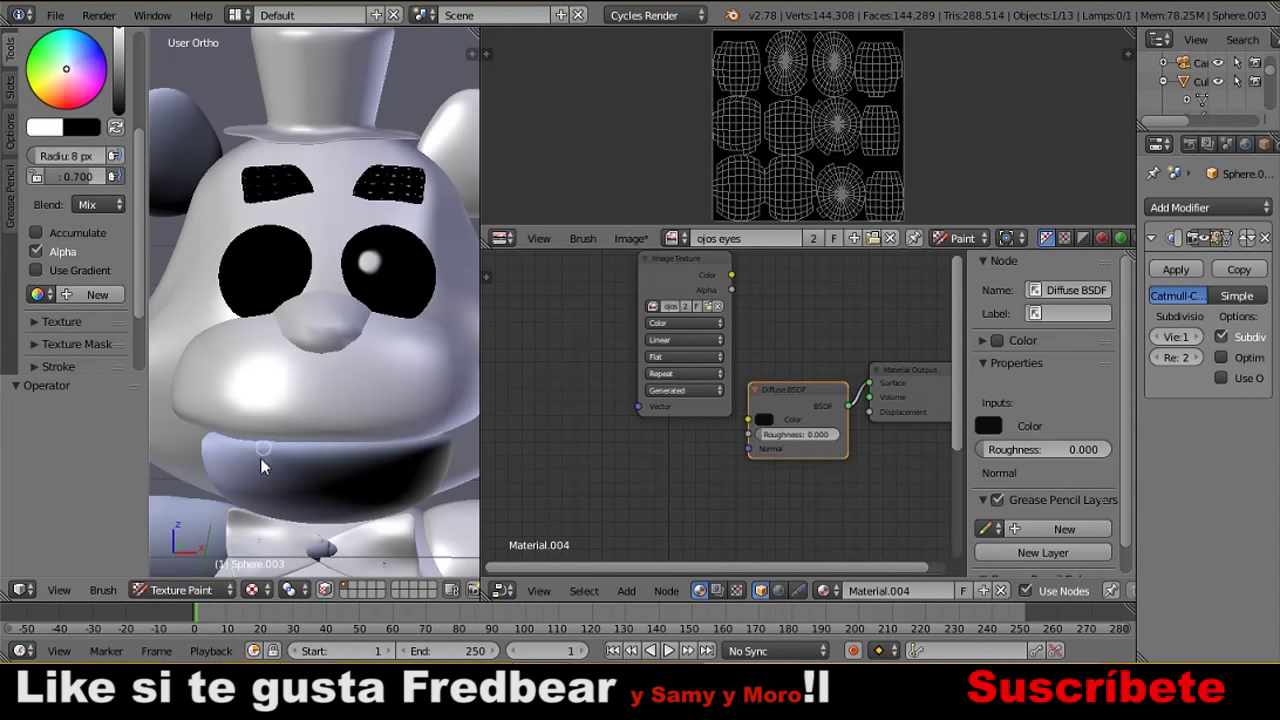
key("shift+z")
scroll(283, 474, "up", 2)
key("shift+z")
Reload the eye image and save it via Save As Image.
left_click(962, 238)
left_click(631, 238)
left_click(699, 362)
left_click(631, 238)
left_click(631, 238)
left_click(660, 394)
key("Escape")
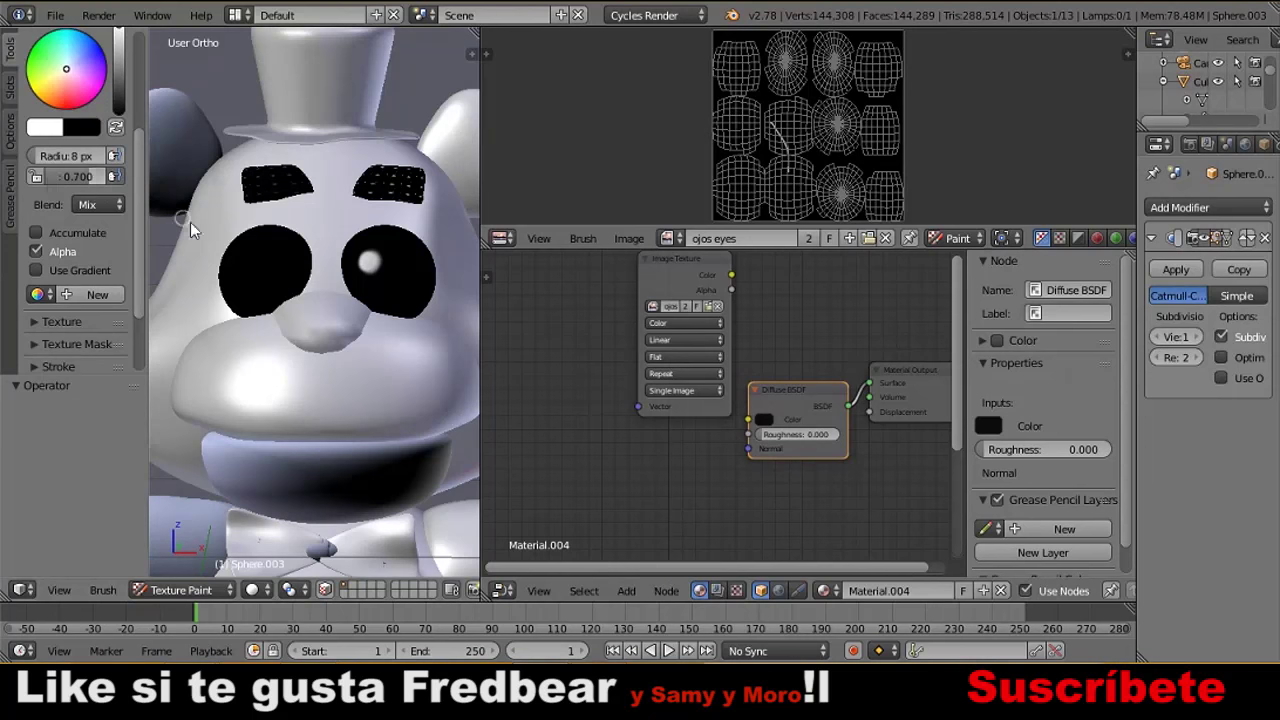
Enter Edit Mode on the eyes and bring up Smart UV Project.
key("Tab")
key("u")
left_click(403, 398)
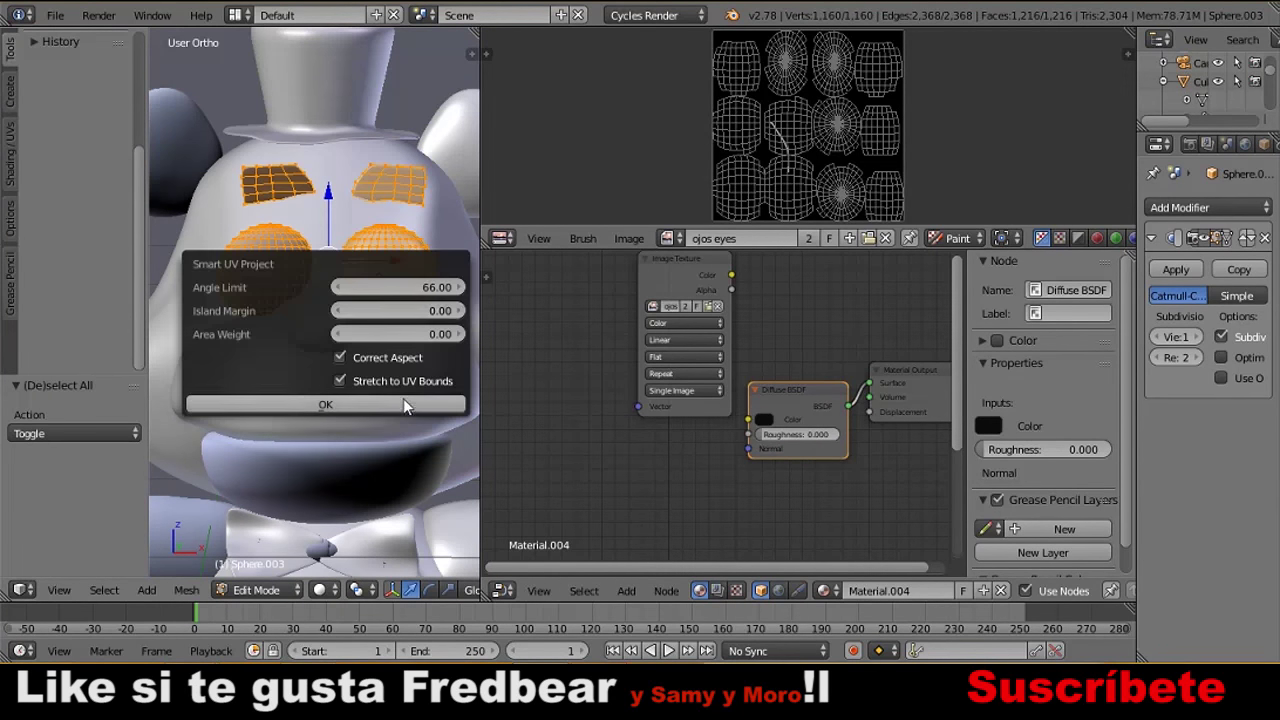
Re-unwrap the eyes, create a 'new eyes' image and assign it to the Image Texture node.
left_click(403, 402)
left_click(847, 239)
left_click(790, 370)
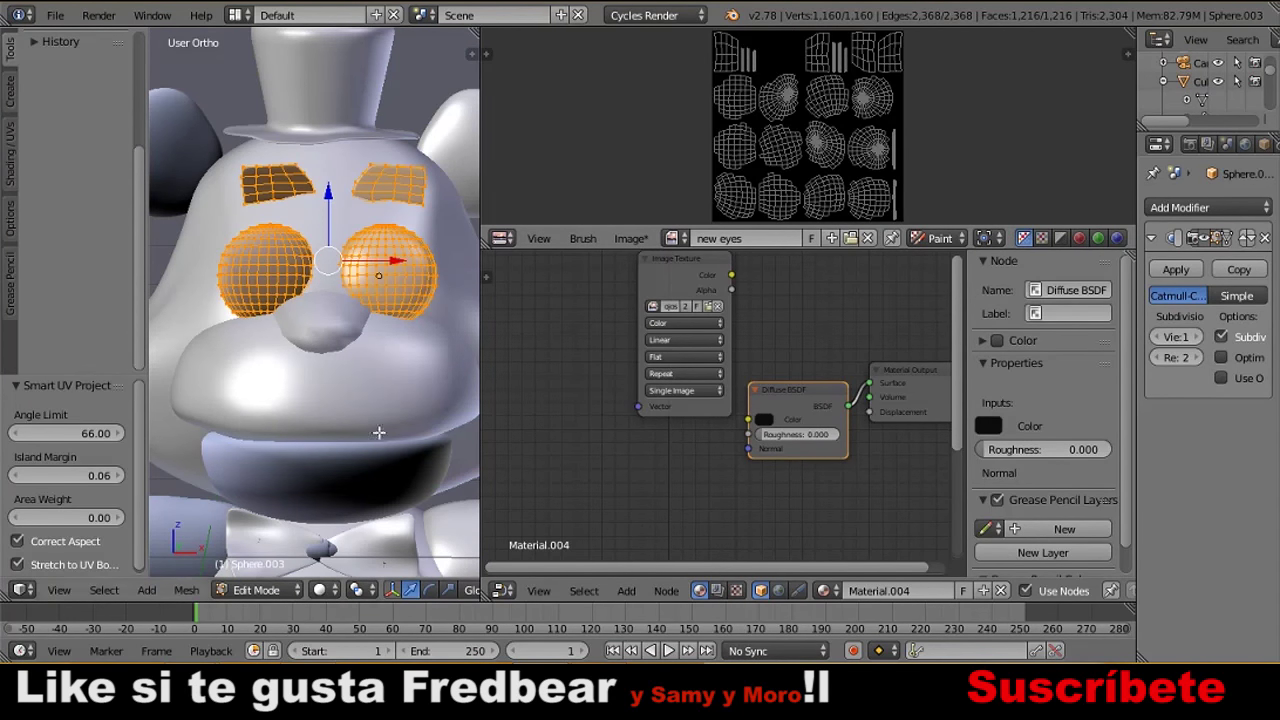
key("Tab")
left_click(652, 306)
left_click(688, 343)
left_click_drag(728, 285, 622, 310)
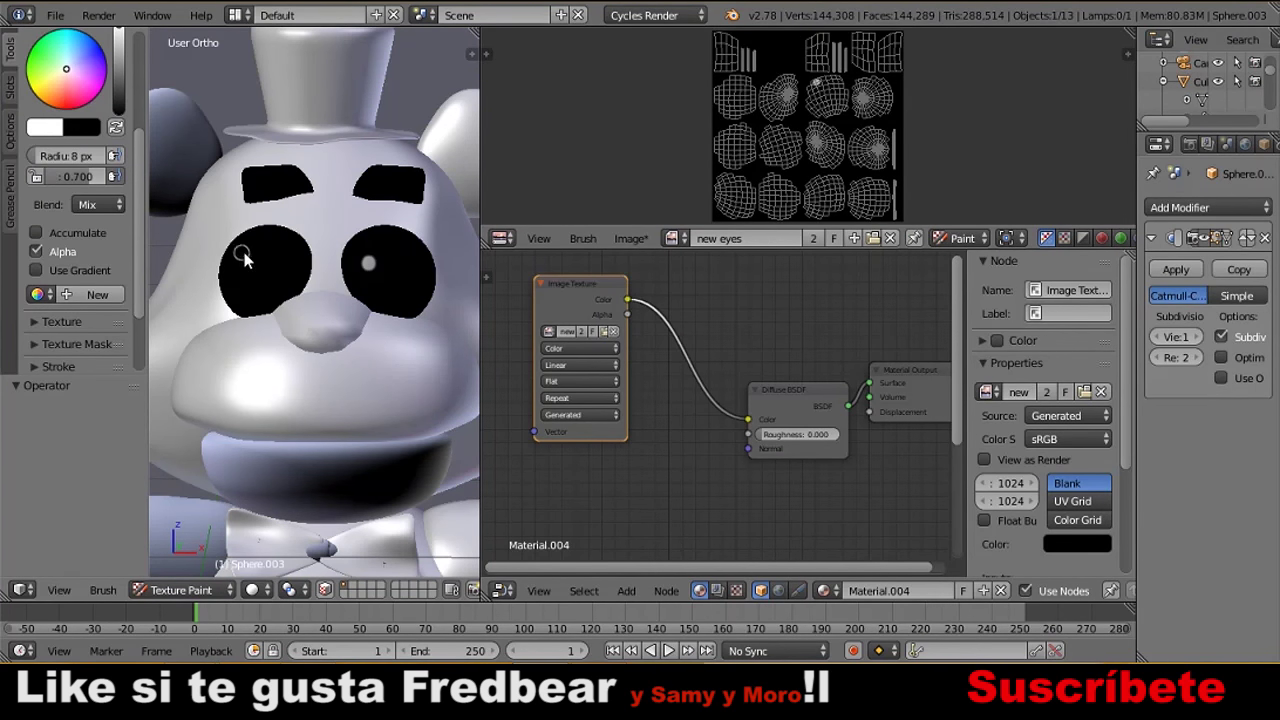
key("Tab")
key("Tab")
Save all images, then select the muzzle piece Sphere.001.
left_click(98, 15)
scroll(240, 276, "down", 2)
scroll(224, 254, "down", 4)
left_click(631, 238)
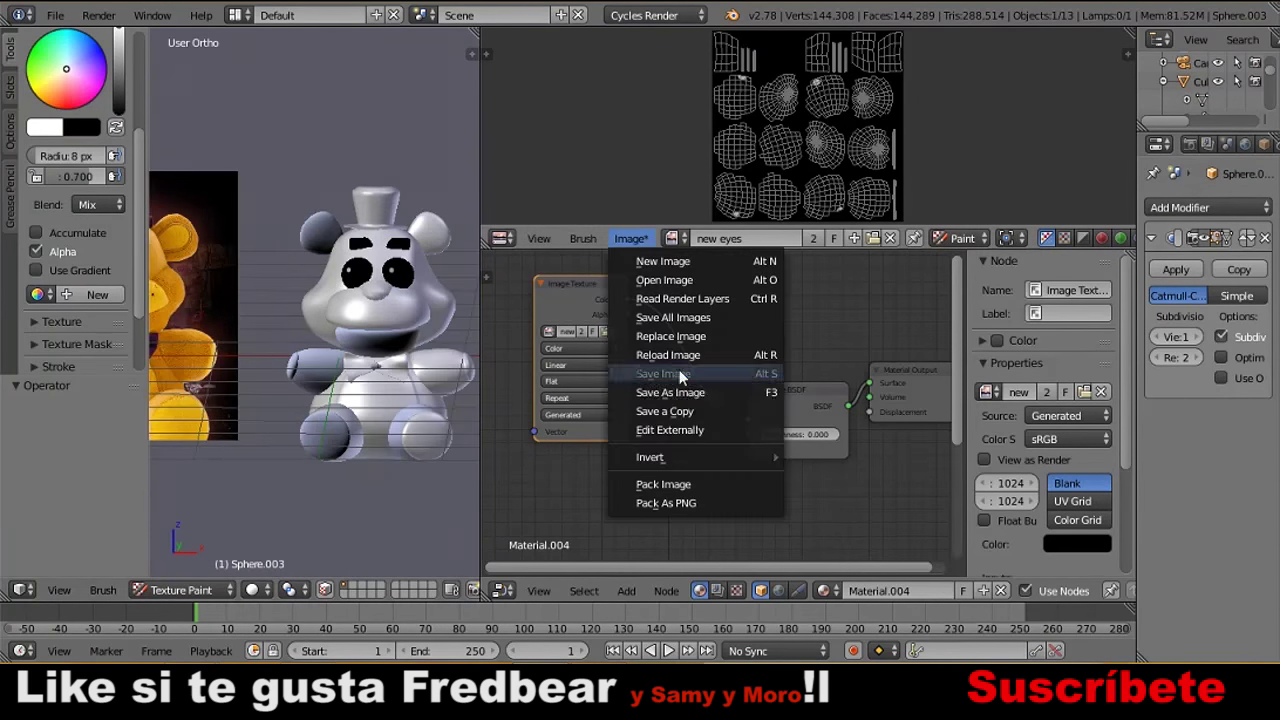
left_click(652, 318)
right_click(395, 302)
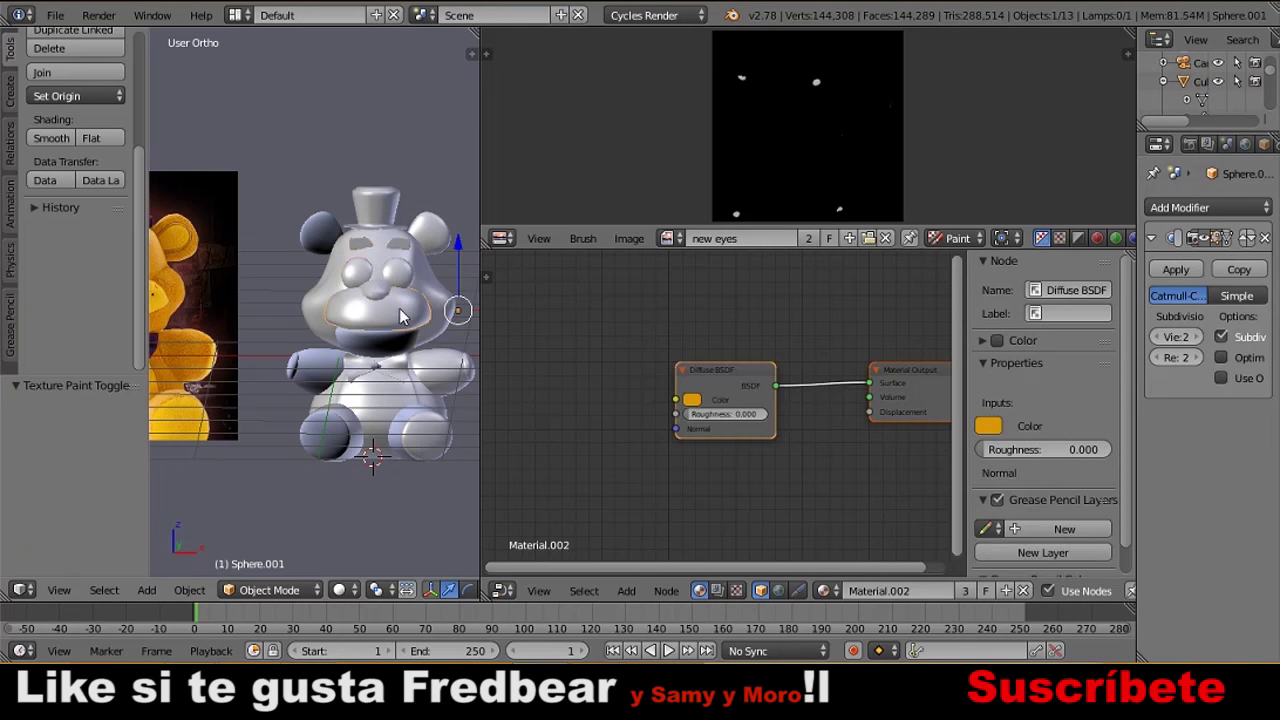
Frame the muzzle in front view and Smart UV Project it in Edit Mode.
key("KP_1")
key("KP_Decimal")
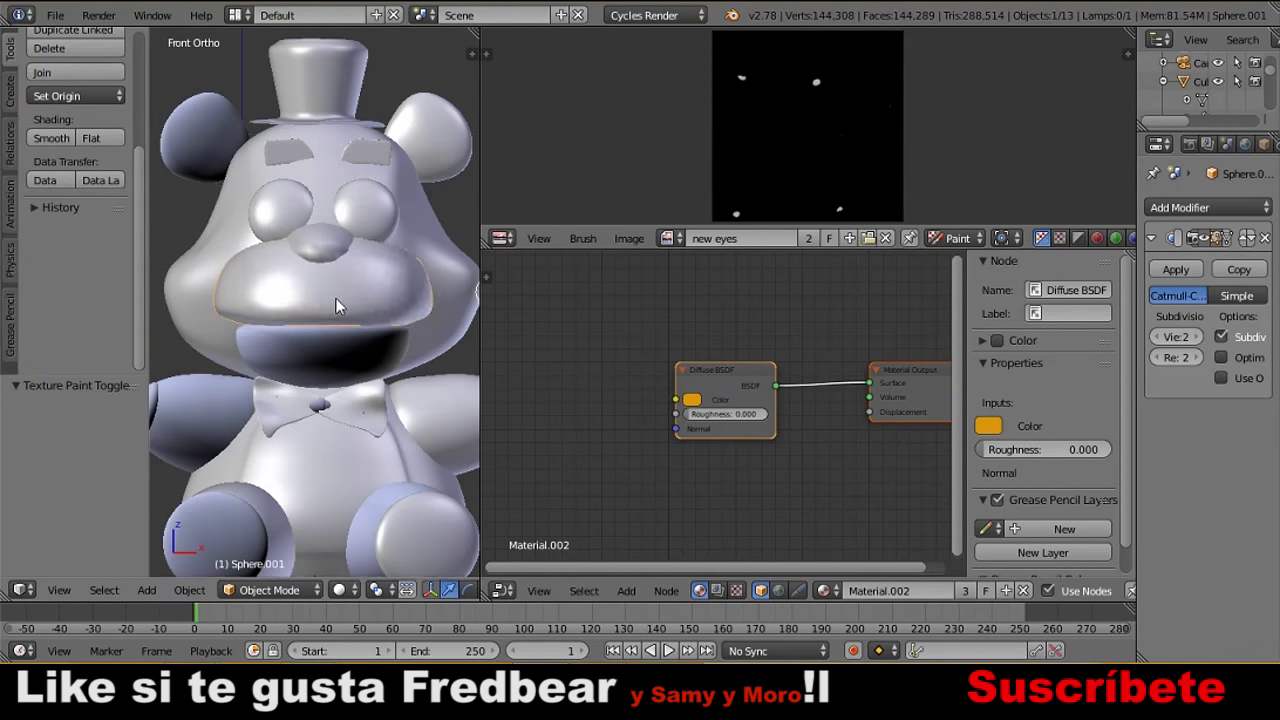
key("Tab")
key("u")
left_click(405, 435)
left_click(405, 432)
Create the 'boca' image and add a Diffuse Color paint slot in Texture Paint mode.
left_click(849, 238)
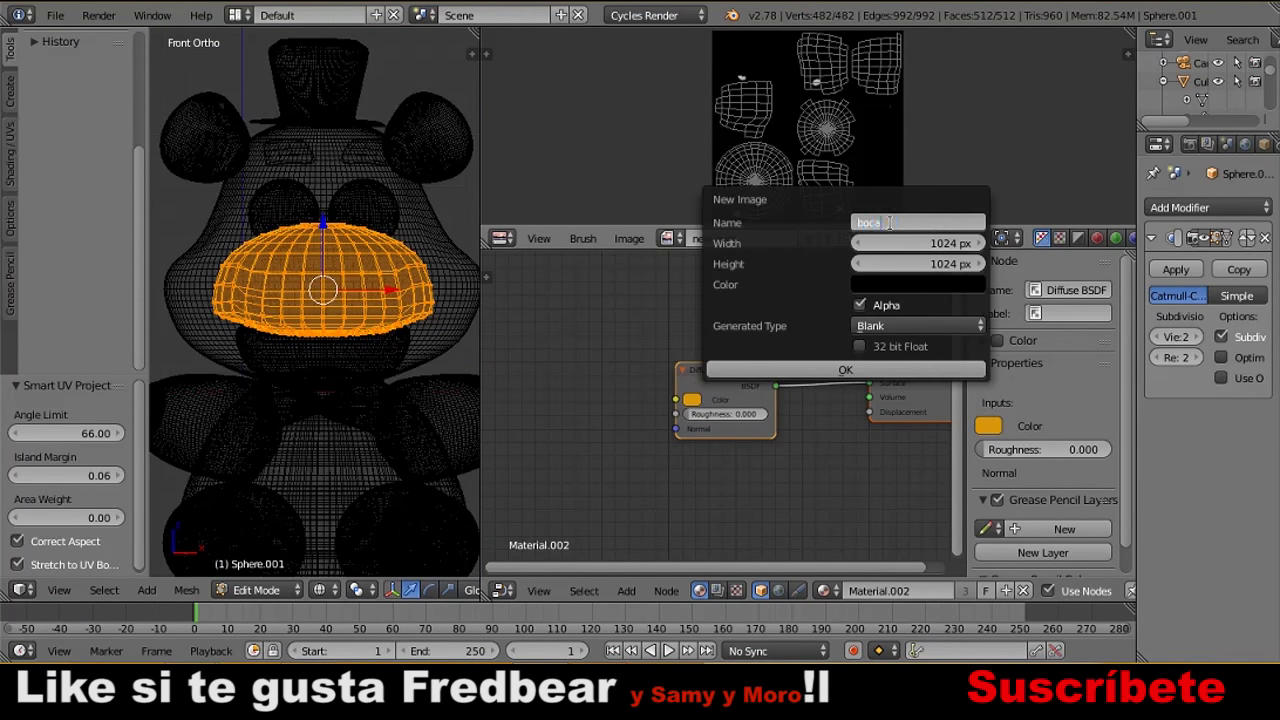
left_click(845, 369)
left_click(256, 590)
left_click(262, 470)
key("Home")
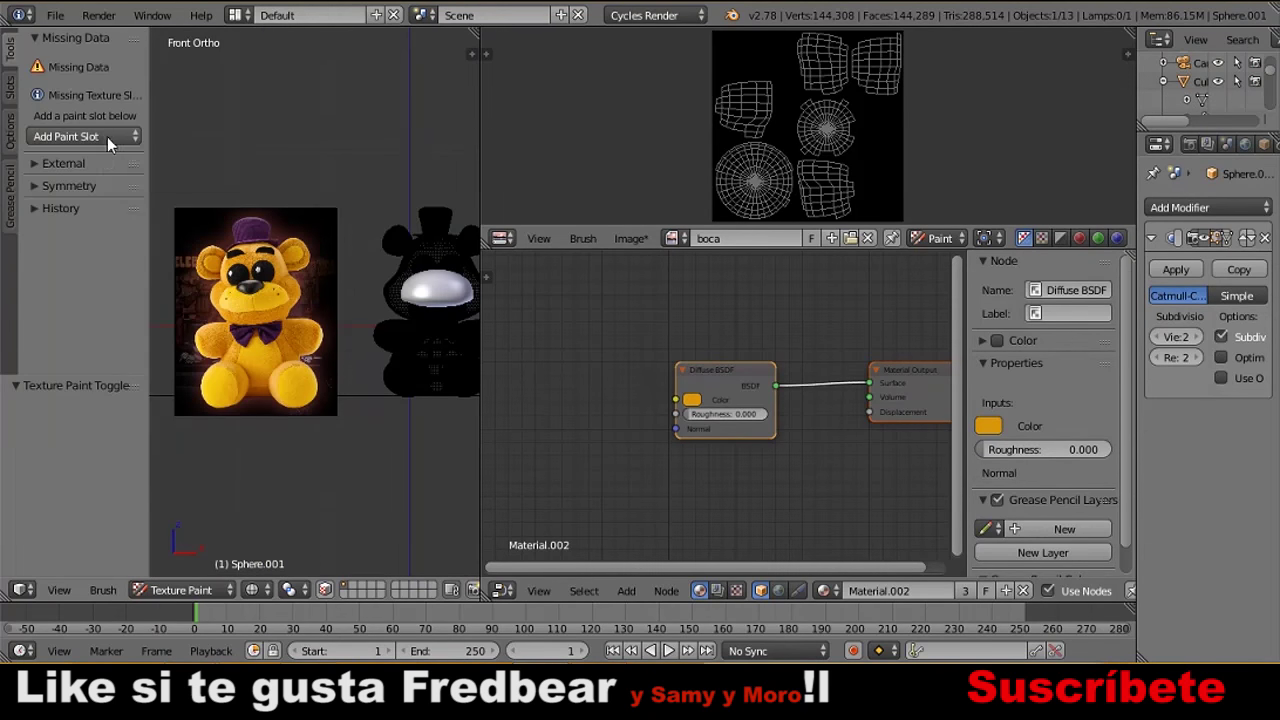
left_click(107, 136)
left_click(60, 160)
left_click(100, 285)
Set the muzzle's texture node image to boca and switch to solid shading.
scroll(423, 320, "up", 2)
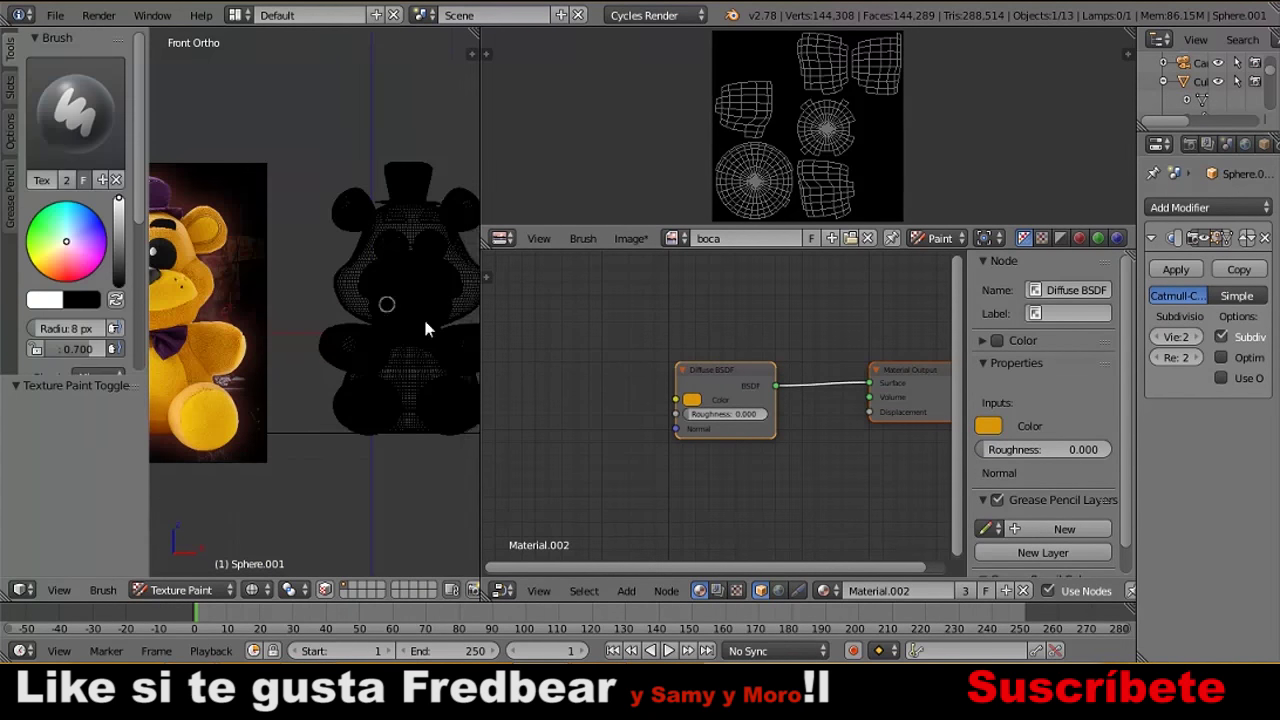
left_click(533, 373)
left_click(575, 434)
key("alt+z")
Sample yellow from the reference photo as the secondary brush colour.
scroll(440, 285, "up", 1)
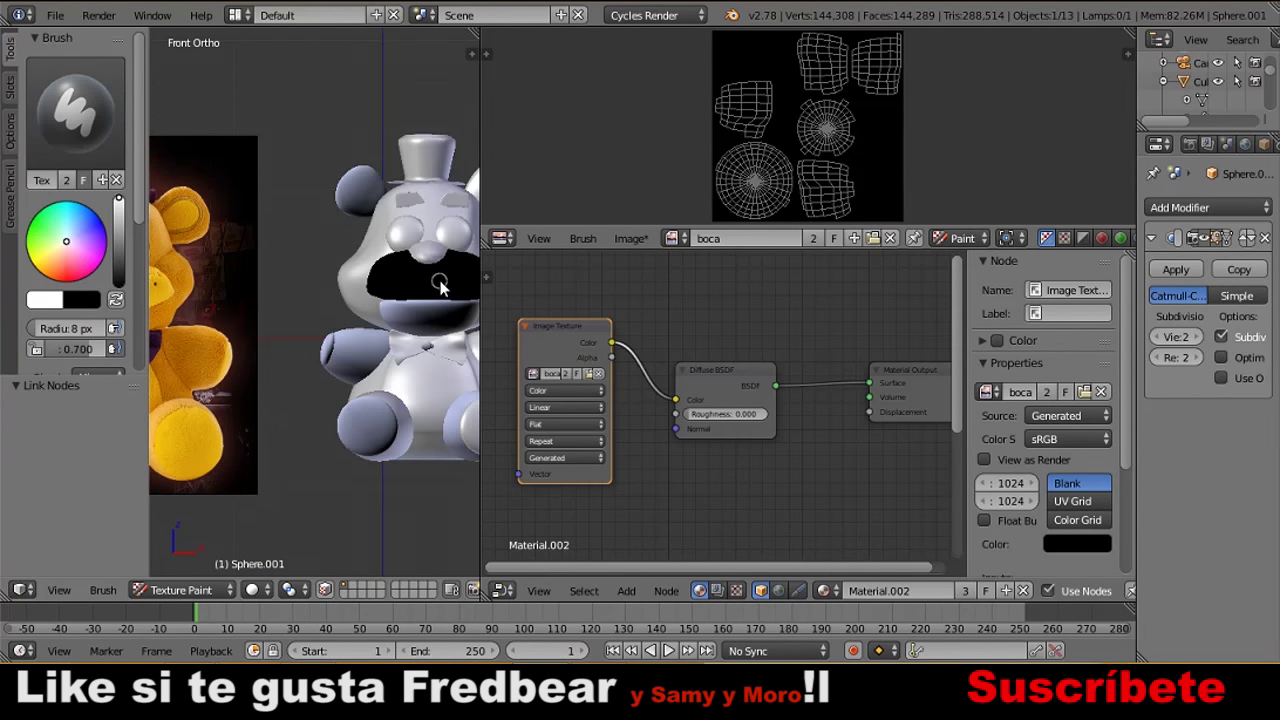
middle_click_drag(440, 292, 403, 300, "shift")
scroll(100, 290, "down", 5)
scroll(100, 290, "up", 5)
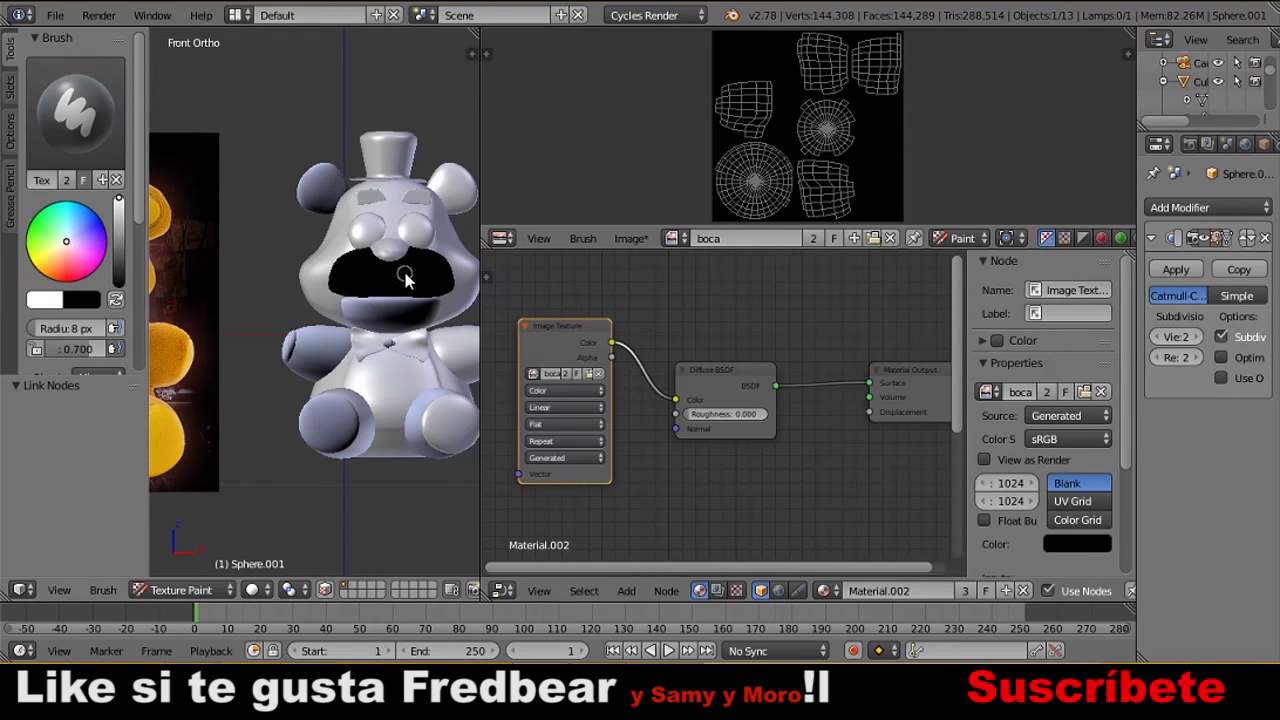
scroll(86, 175, "down", 2)
left_click(80, 206)
left_click(220, 397)
left_click(192, 347)
Paint white strokes across the muzzle from an angled view.
mouse_move(192, 347)
middle_mouse_down()
mouse_move(190, 260)
mouse_move(33, 236)
middle_mouse_up()
mouse_move(319, 296)
middle_mouse_down()
mouse_move(297, 231)
mouse_move(171, 194)
middle_mouse_up()
mouse_move(745, 100)
left_mouse_down()
mouse_move(829, 120)
mouse_move(752, 95)
left_mouse_up()
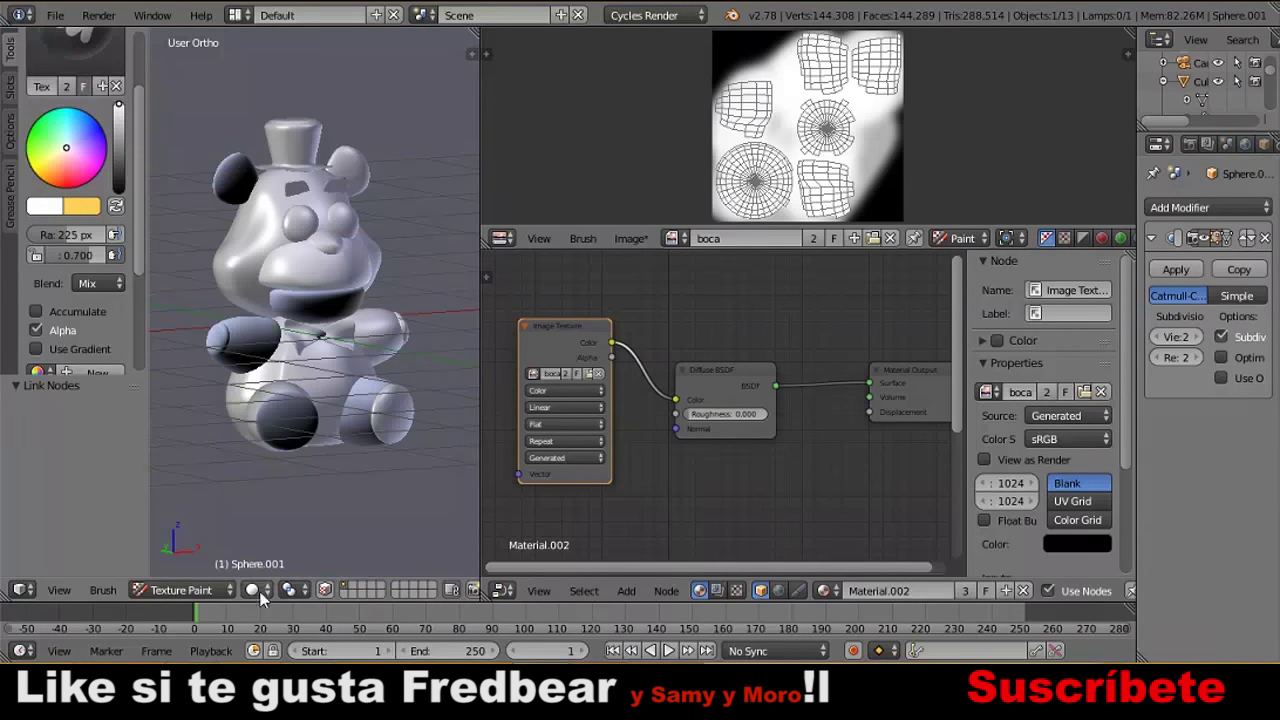
Pick yellow as the brush colour and paint it over the muzzle texture.
left_click(252, 590)
left_click(44, 206)
left_click(72, 323)
left_click_drag(760, 120, 795, 185)
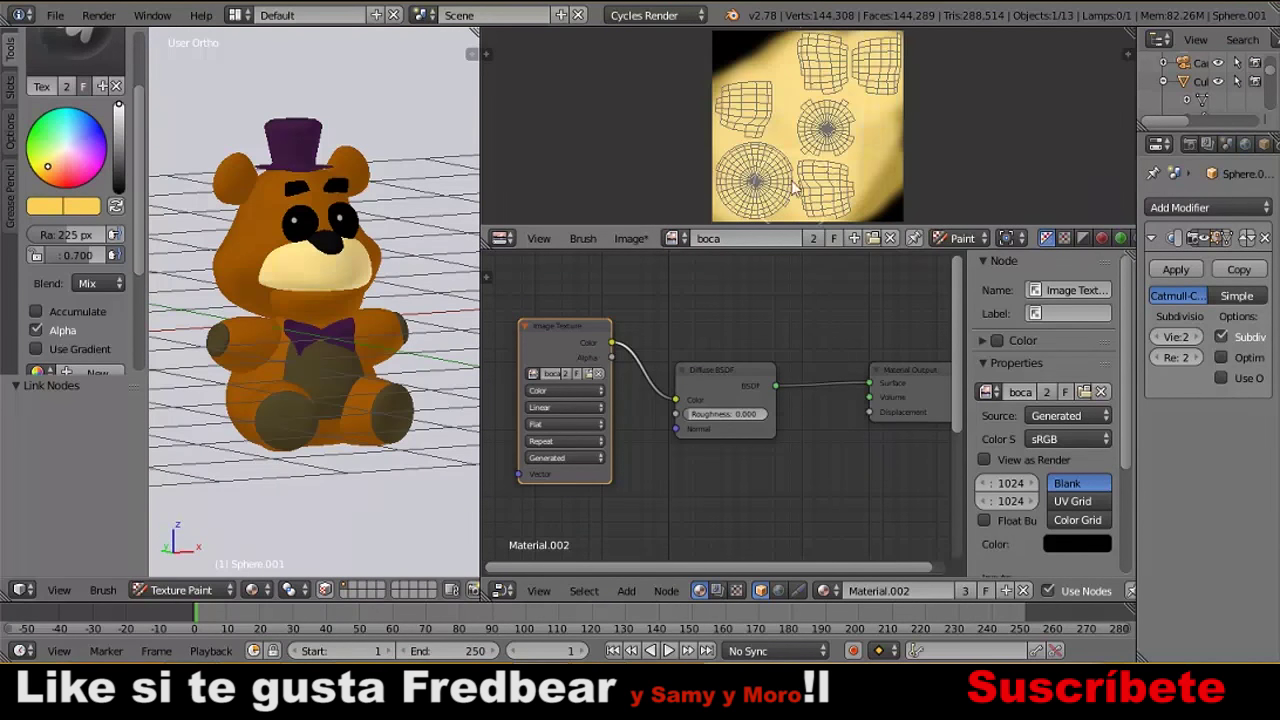
Frame the bear at an angle and enter 7 as the brush radius.
middle_click_drag(300, 260, 319, 278)
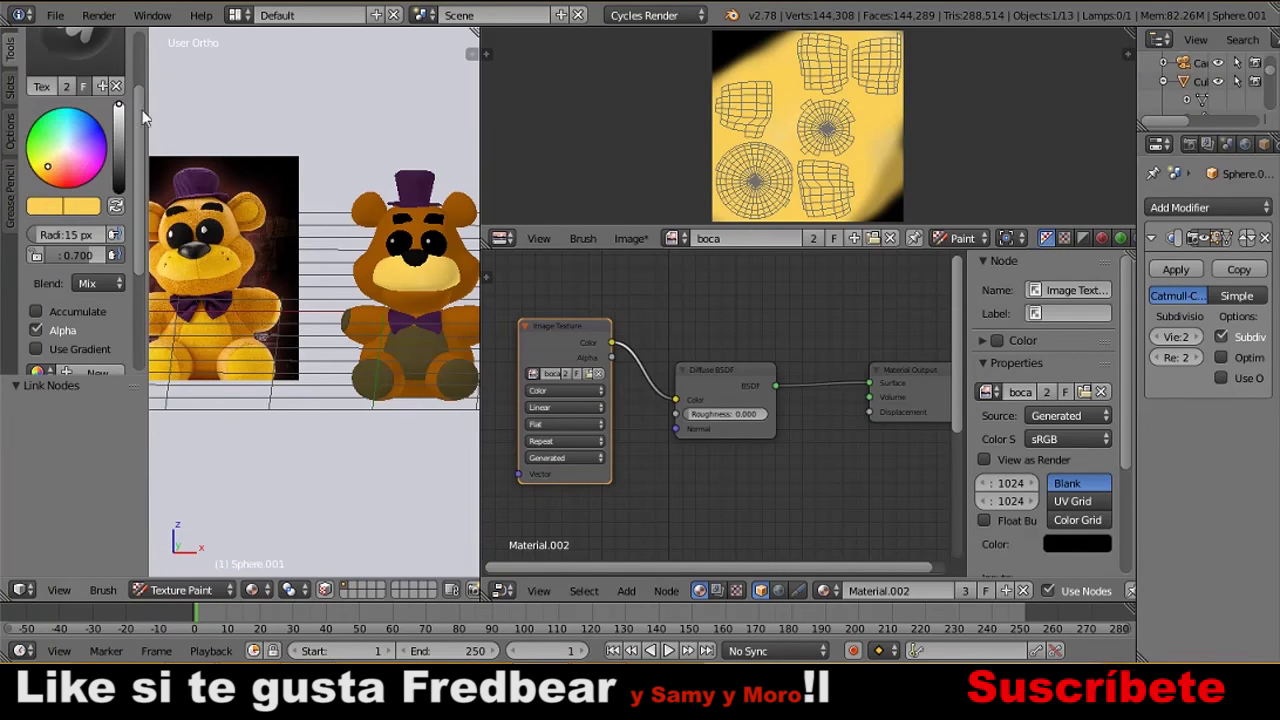
key("KP_Decimal")
middle_click_drag(383, 276, 397, 262)
scroll(375, 254, "up", 3)
left_click(68, 234)
type("7")
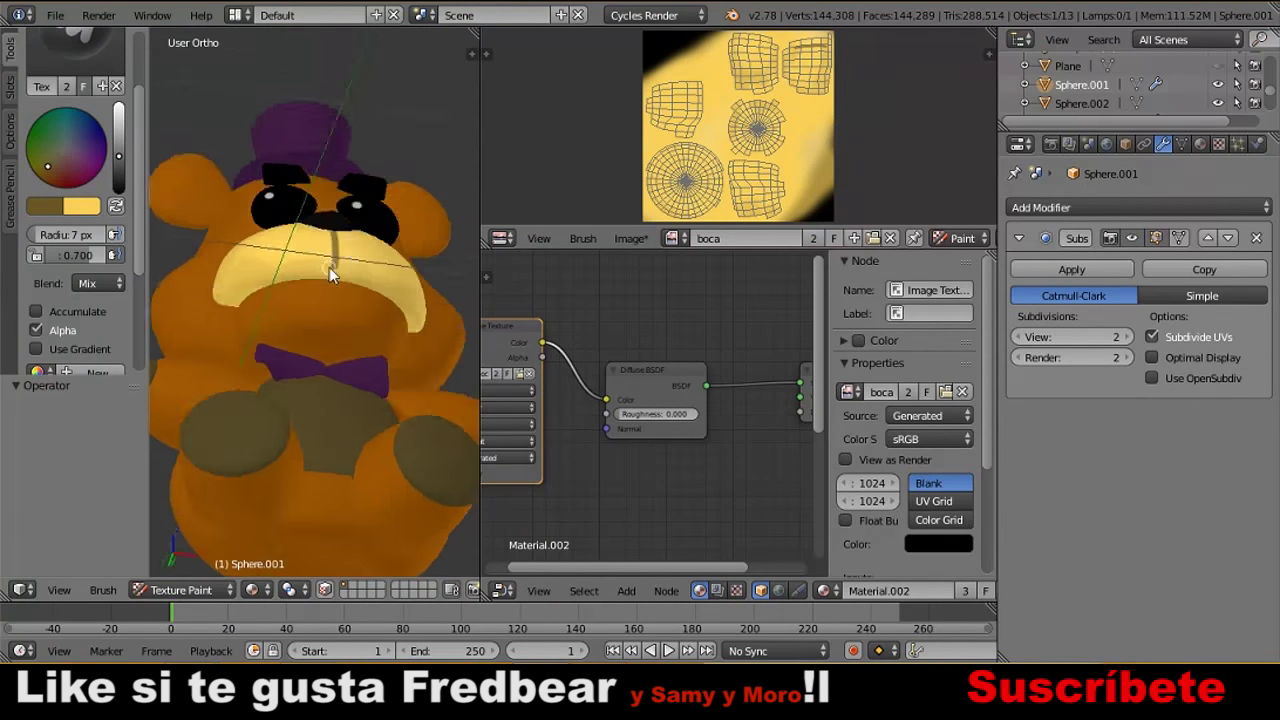
Switch modes on the nose, then select the body and enter Texture Paint.
right_click(331, 228)
key("g")
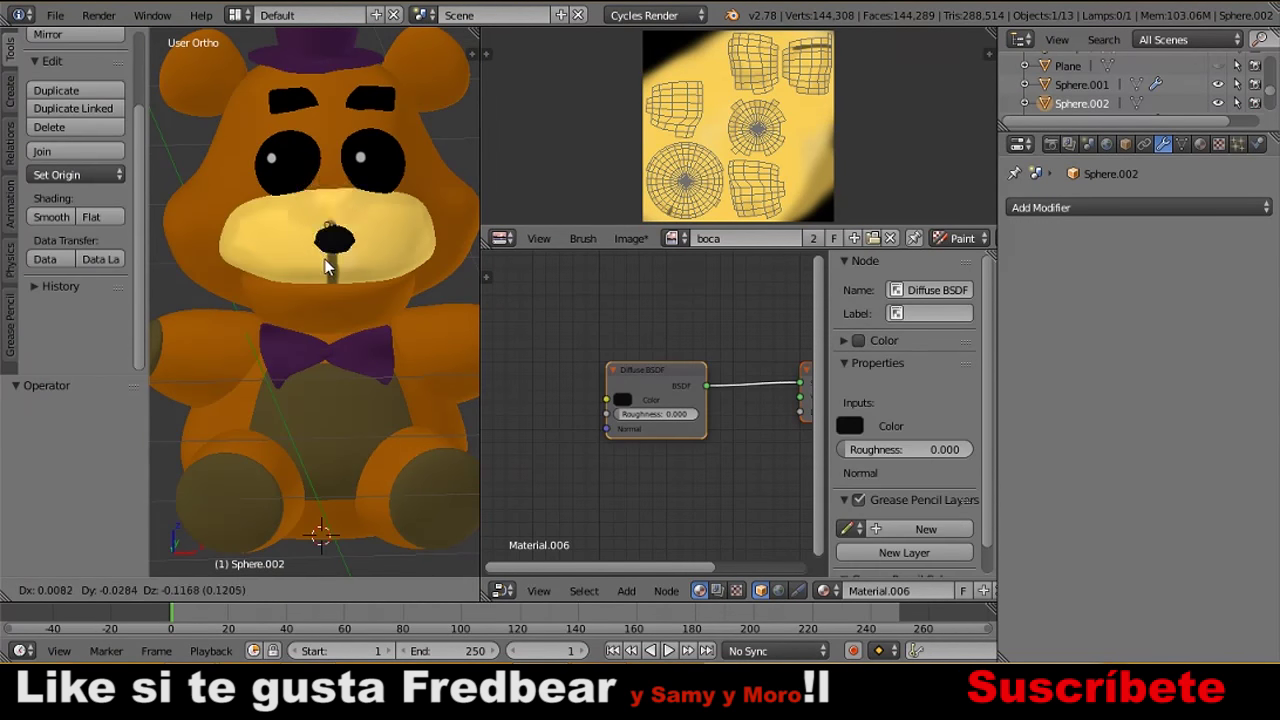
left_click(269, 590)
left_click(265, 465)
key("Tab")
key("Tab")
left_click(181, 590)
left_click(213, 567)
right_click(344, 226)
key("ctrl+Tab")
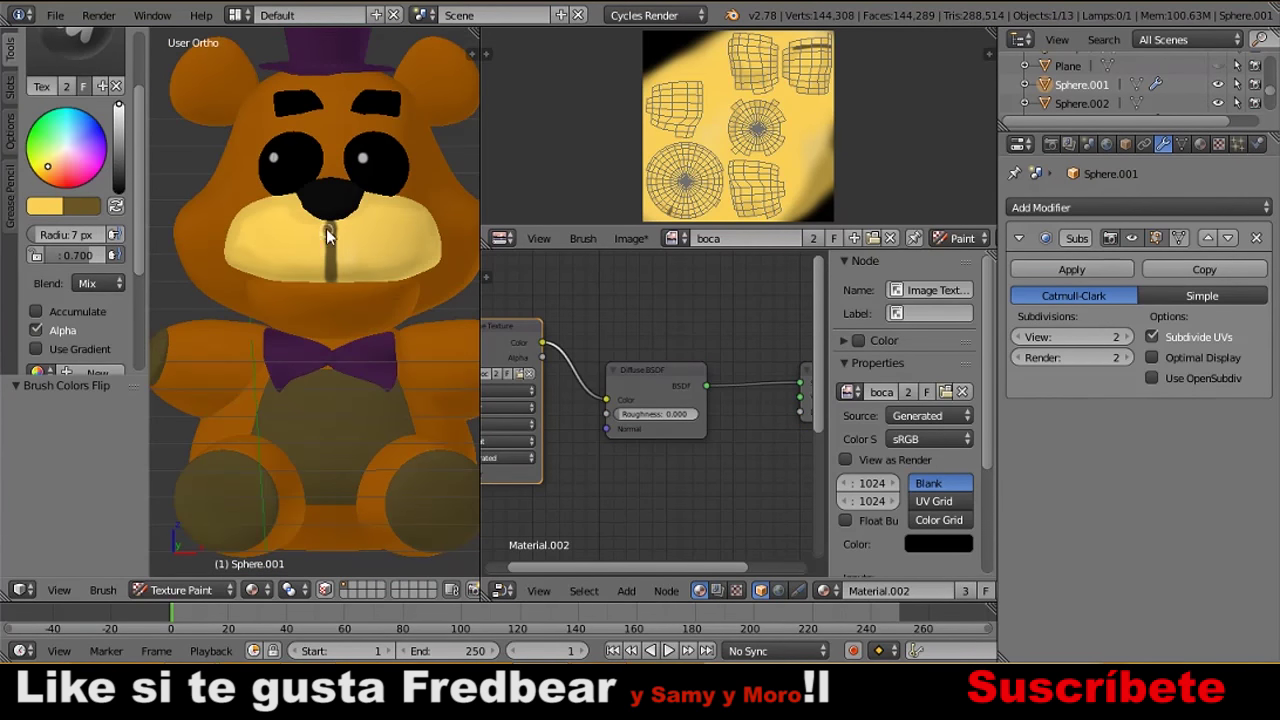
Set the brush radius to 5 px in the brush settings.
scroll(59, 256, "down", 5)
left_click(59, 271)
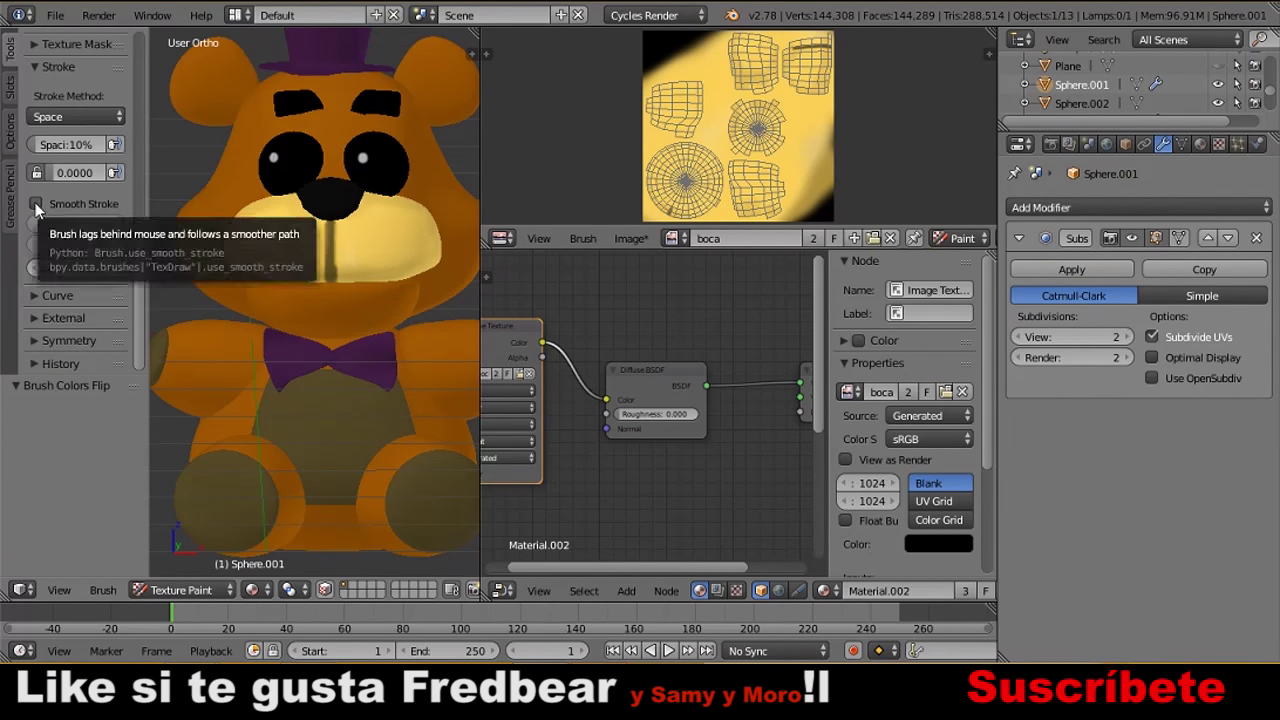
scroll(33, 293, "up", 3)
scroll(26, 313, "up", 5)
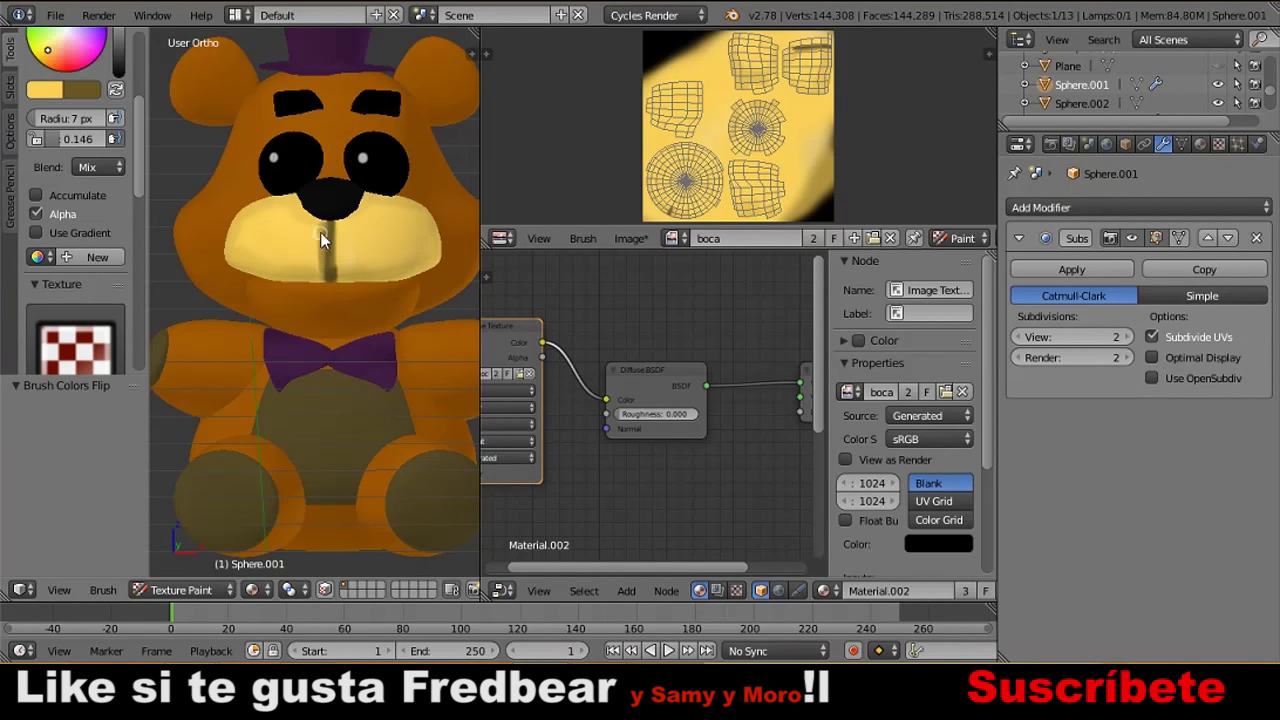
key("Return")
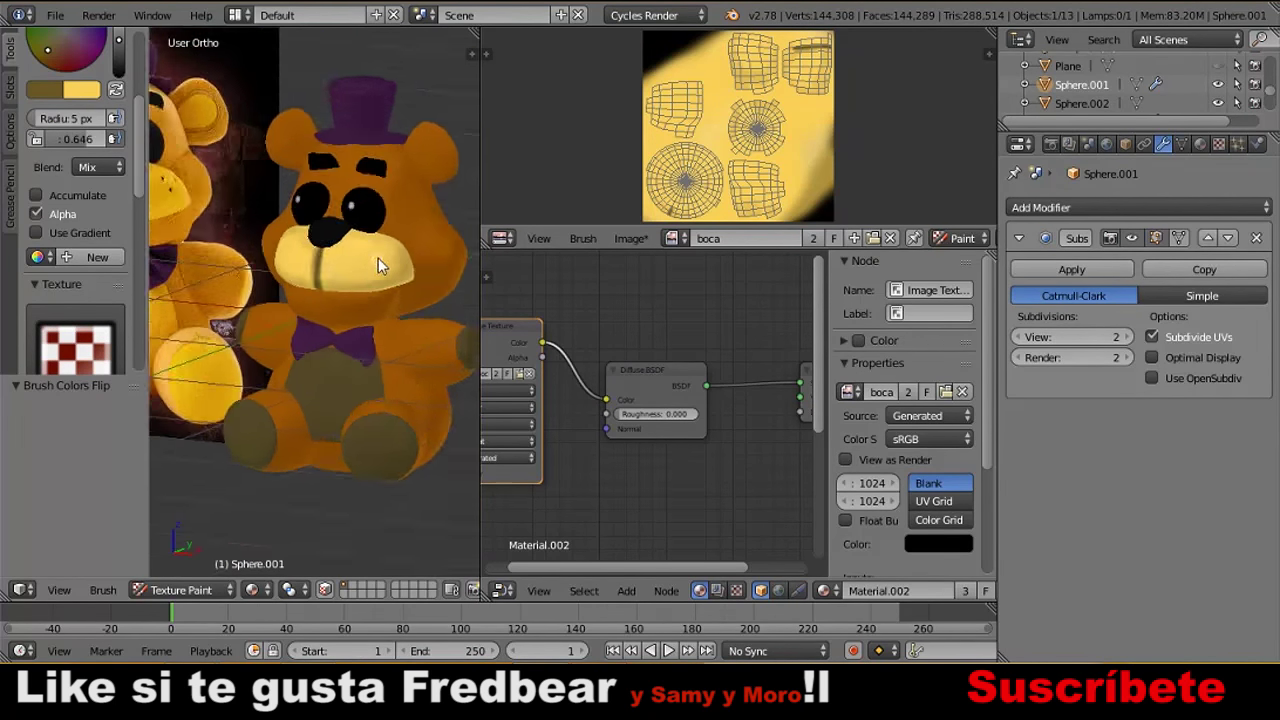
Dot freckles onto the muzzle cheeks, orbiting to reach both sides.
left_click(406, 232)
mouse_move(416, 239)
middle_mouse_down()
mouse_move(277, 248)
mouse_move(243, 287)
middle_mouse_up()
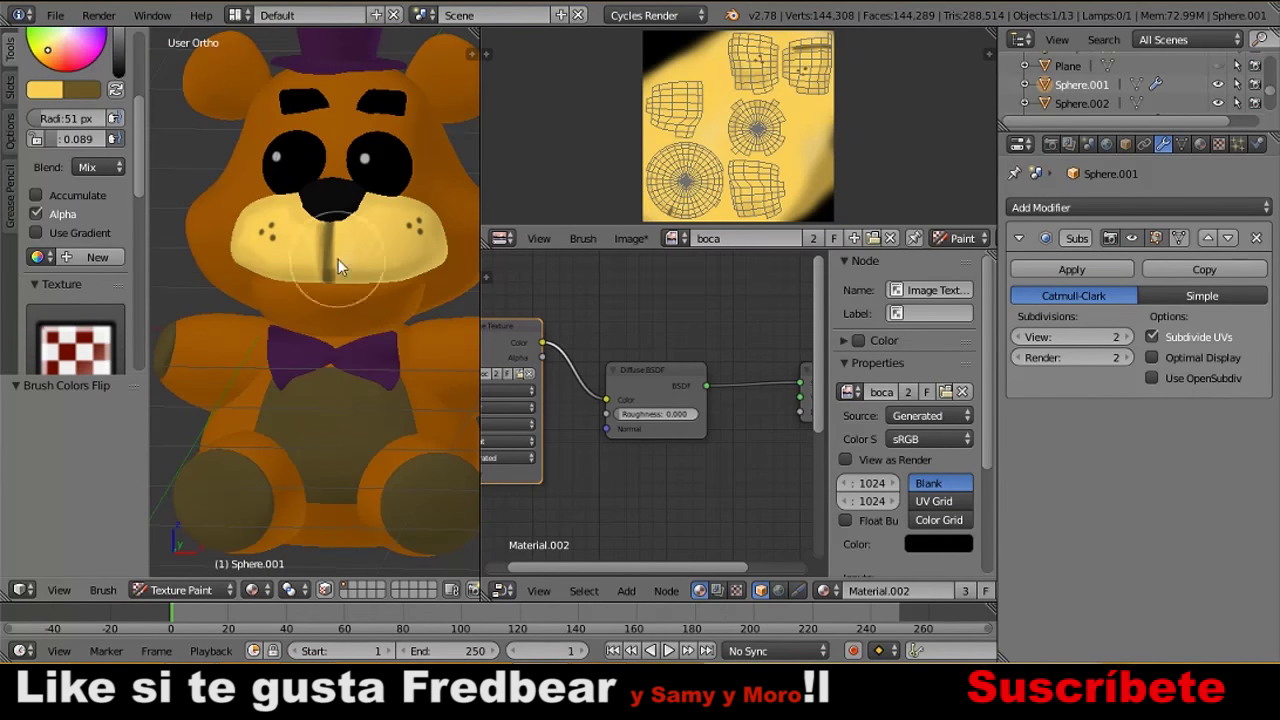
mouse_move(322, 290)
middle_mouse_down()
mouse_move(418, 290)
mouse_move(315, 230)
middle_mouse_up()
mouse_move(361, 283)
middle_mouse_down()
mouse_move(443, 251)
mouse_move(371, 300)
mouse_move(257, 223)
mouse_move(220, 400)
middle_mouse_up()
left_click(165, 589)
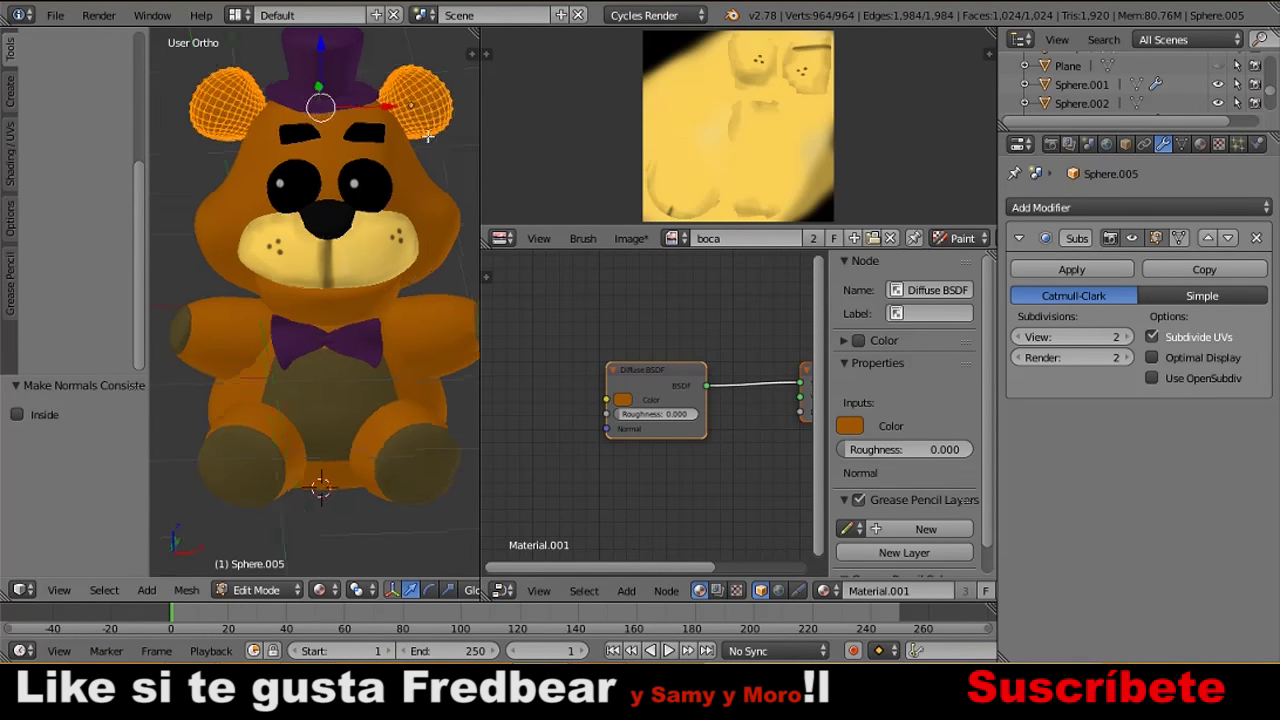
Name the new image 'orejas' and add a Diffuse Color paint slot for the ears.
type("orejas")
key("Return")
left_click(256, 589)
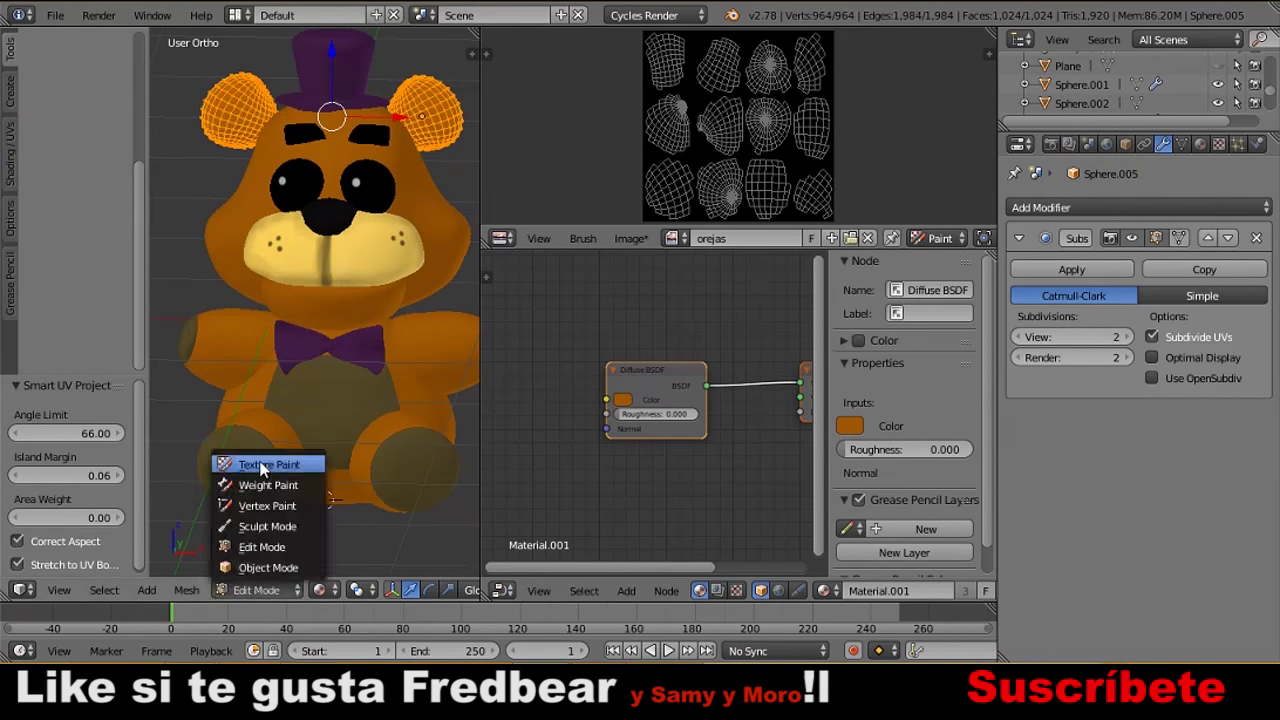
left_click(265, 463)
left_click(80, 131)
left_click(120, 163)
left_click(153, 306)
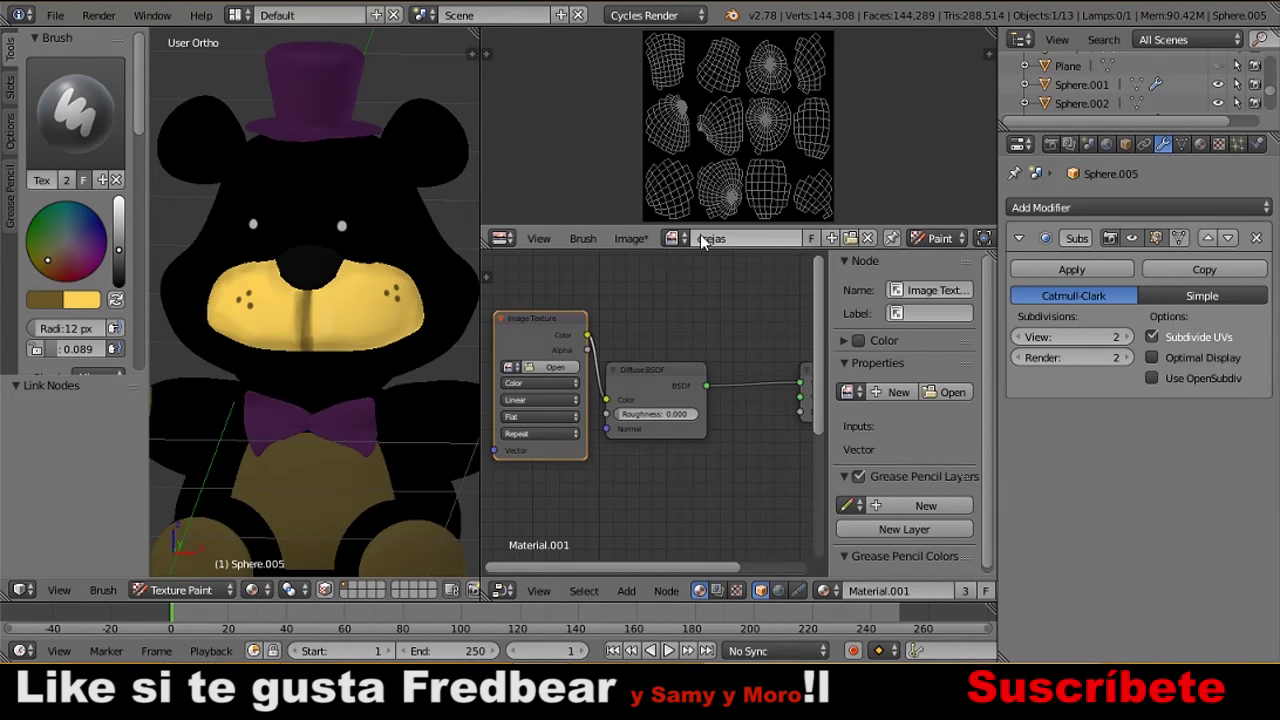
Create the ears' new image with a chosen fill colour and show Material.001 settings.
left_click(833, 244)
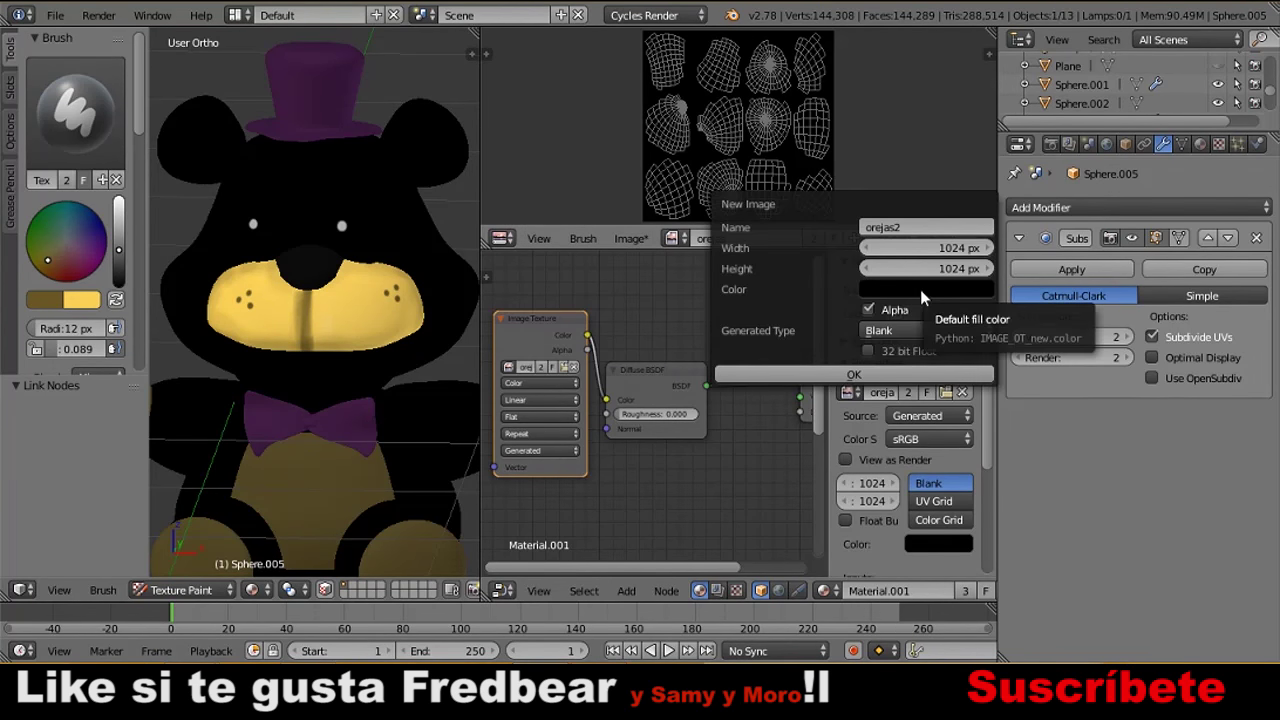
left_click(916, 291)
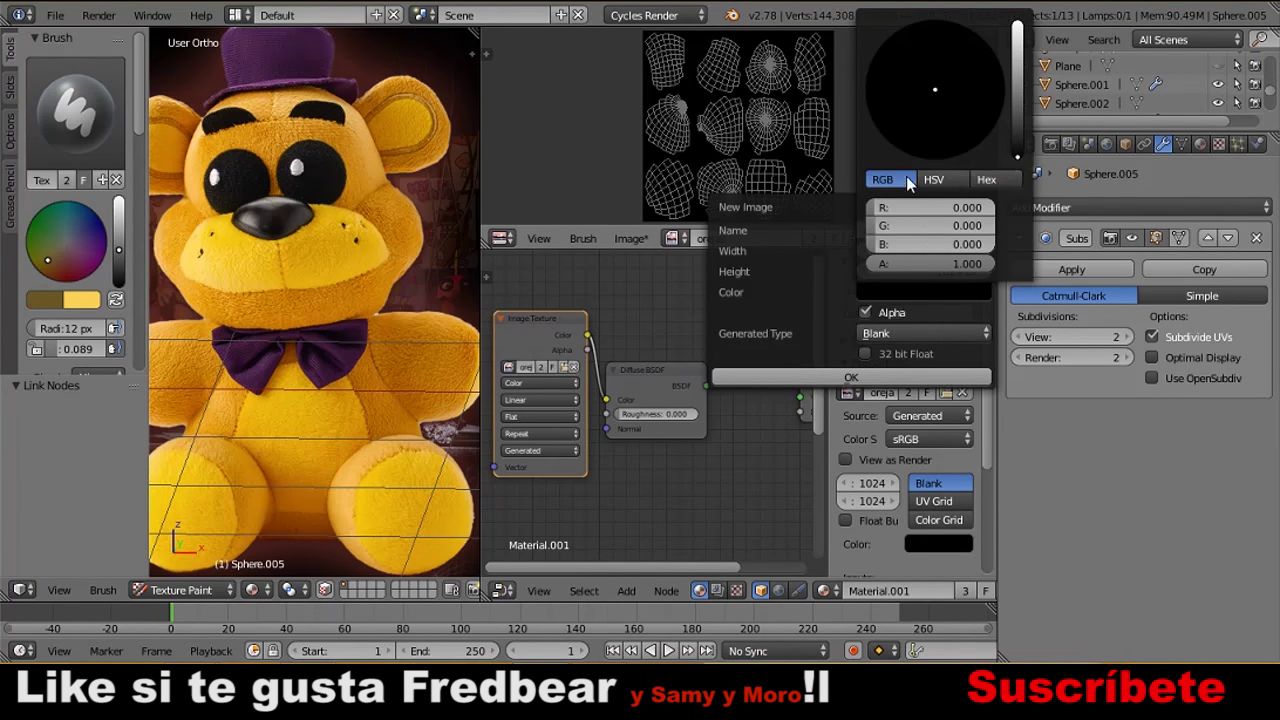
scroll(70, 200, "down", 4)
left_click_drag(148, 300, 196, 300)
left_click(1200, 144)
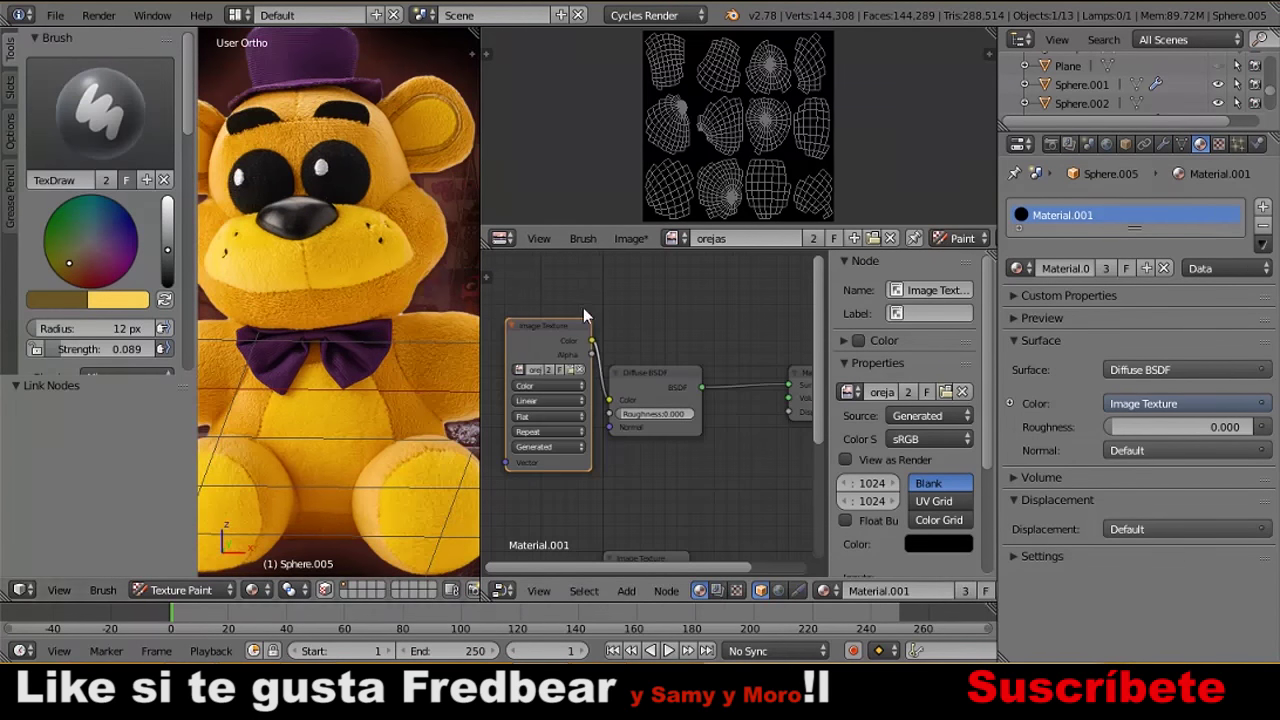
Set the brush colour to orange.
scroll(320, 291, "down", 3)
left_click(68, 300)
left_click(165, 299)
left_click(100, 300)
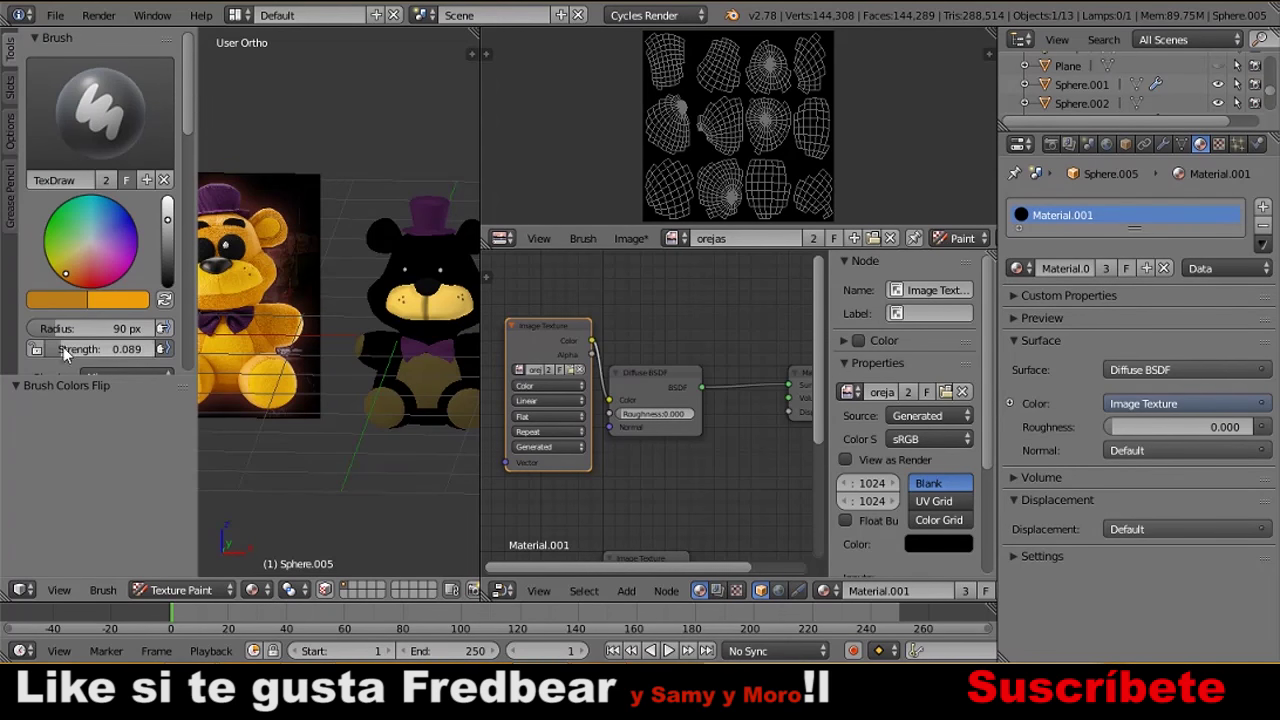
Paint orange over the ear area of the texture and on the bear's ear.
scroll(700, 110, "down", 1)
left_click_drag(676, 62, 676, 91)
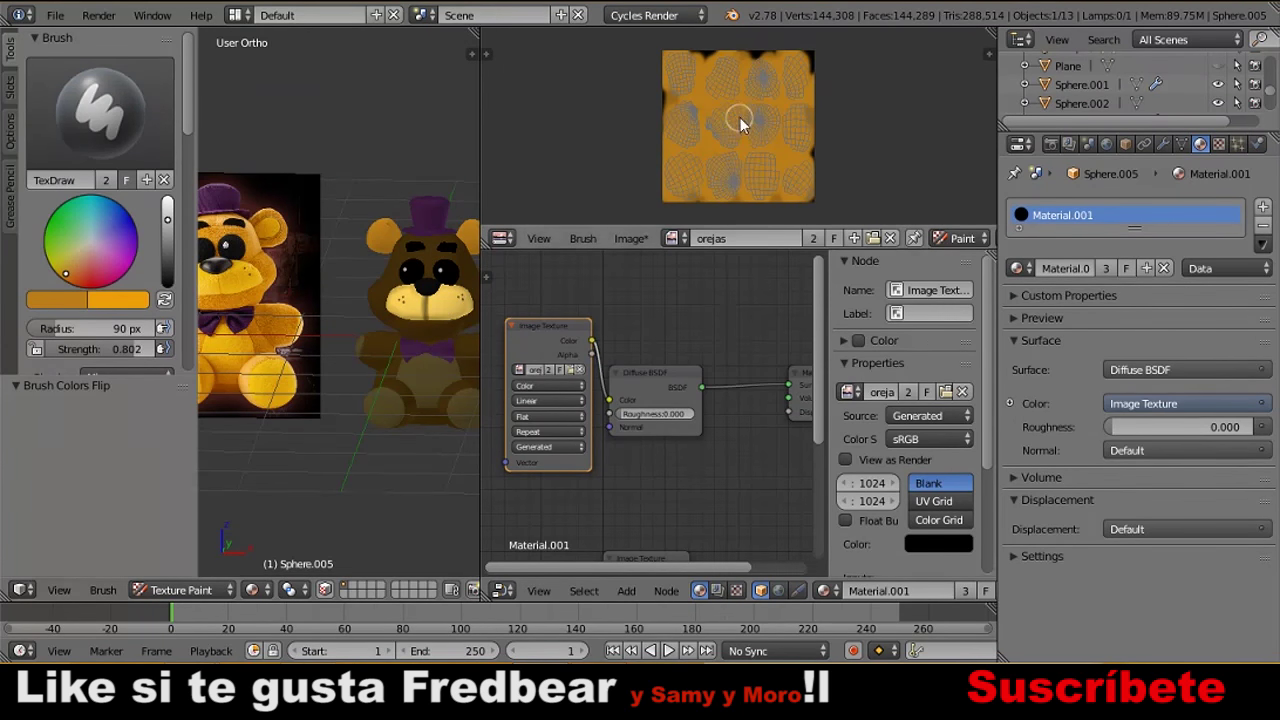
scroll(330, 215, "up", 3)
left_click(180, 590)
left_click(180, 462)
left_click(269, 590)
left_click(290, 562)
scroll(300, 200, "up", 2)
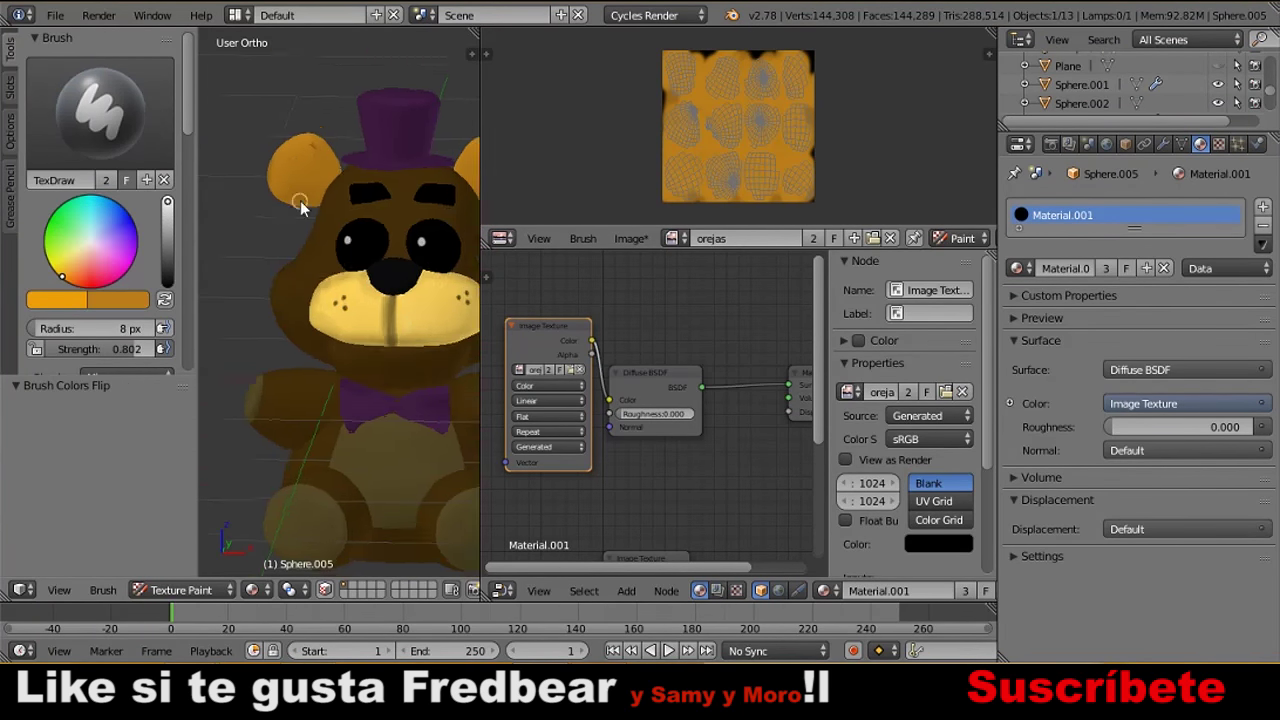
left_click_drag(272, 125, 307, 107)
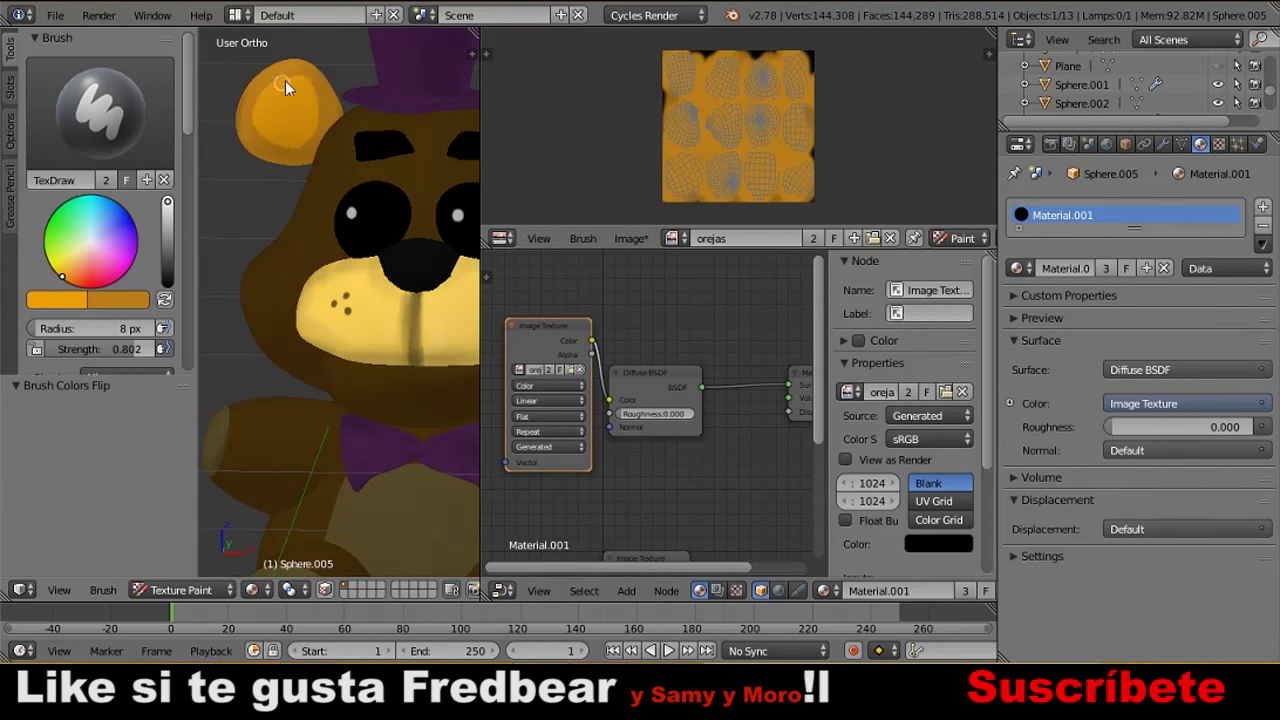
Darken the brush colour and orbit the head to reach the other ear.
scroll(285, 88, "down", 3)
scroll(250, 260, "up", 3)
left_click(167, 219)
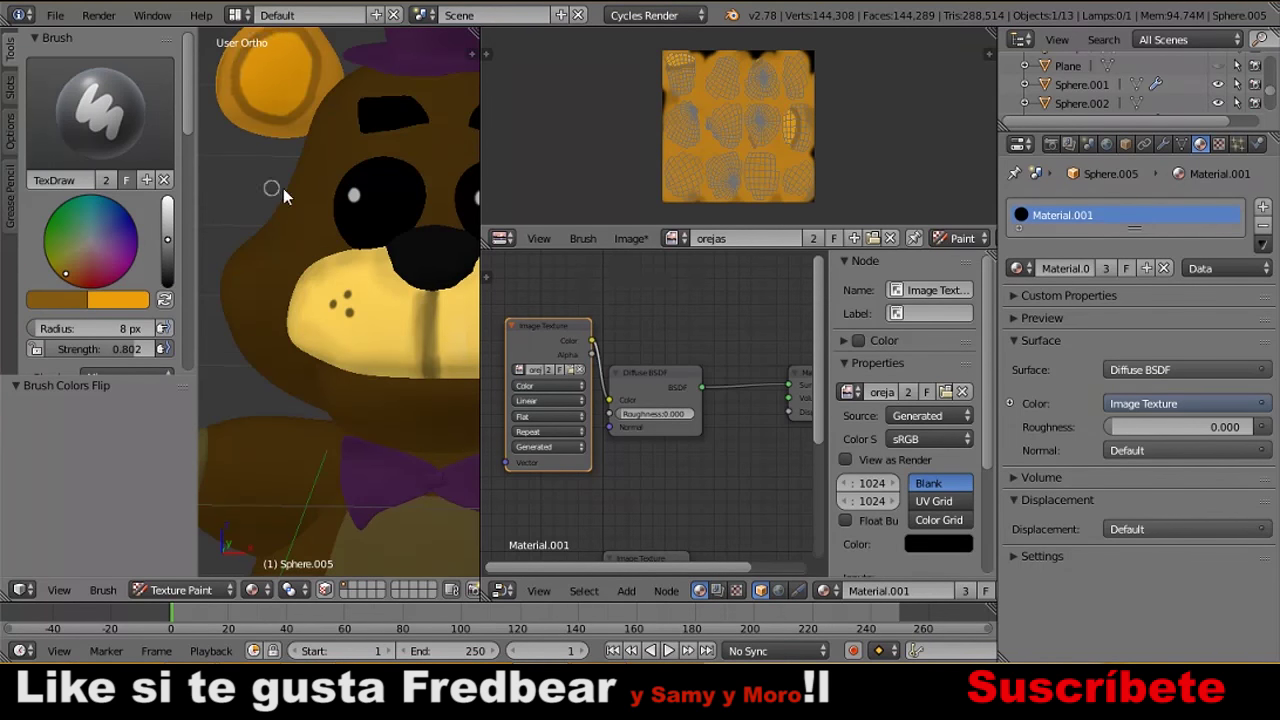
scroll(283, 195, "down", 3)
scroll(300, 180, "up", 3)
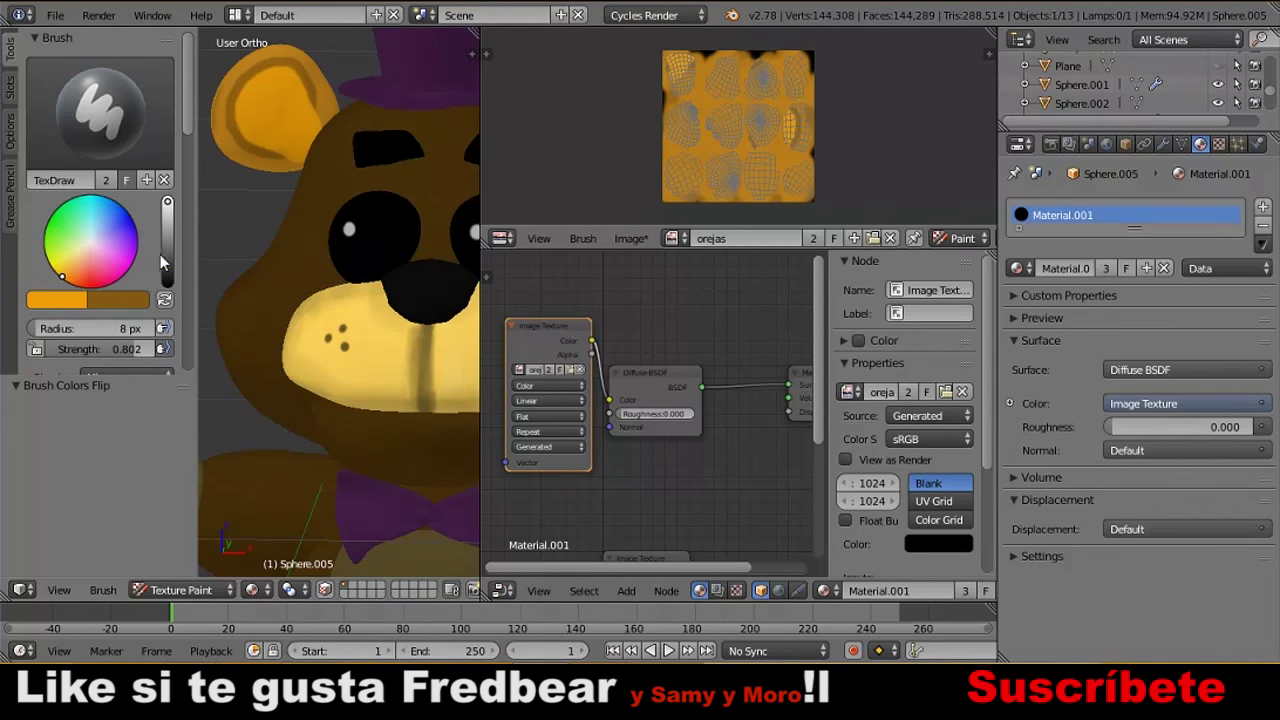
middle_click_drag(308, 152, 230, 203)
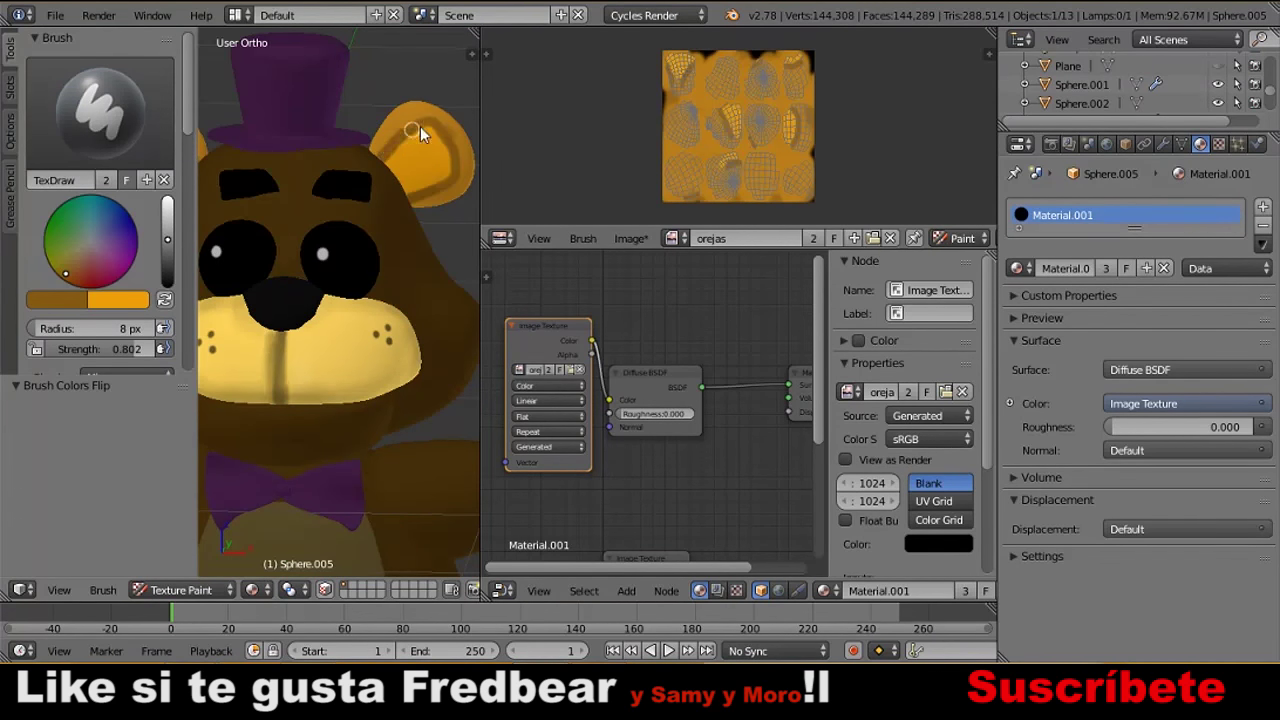
scroll(395, 148, "down", 3)
scroll(333, 350, "up", 3)
Select the body and lower brush strength and radius to touch up the muzzle.
right_click(333, 350)
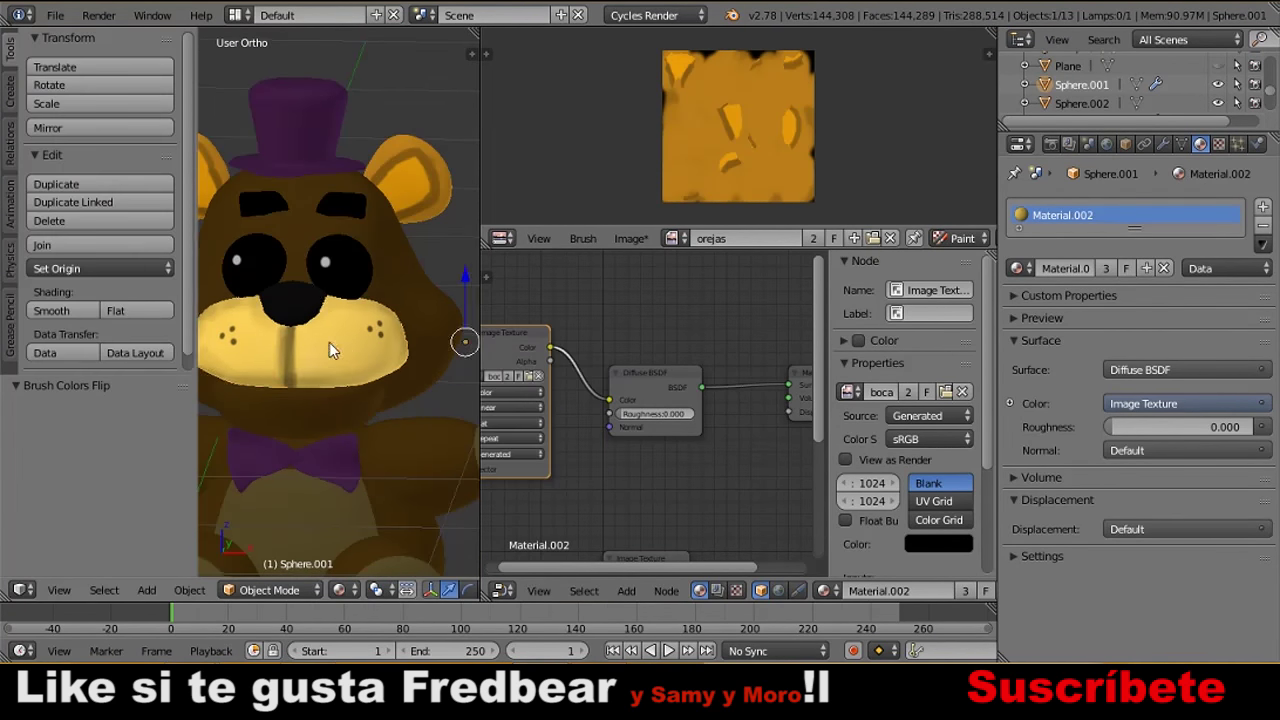
middle_click_drag(295, 320, 319, 324)
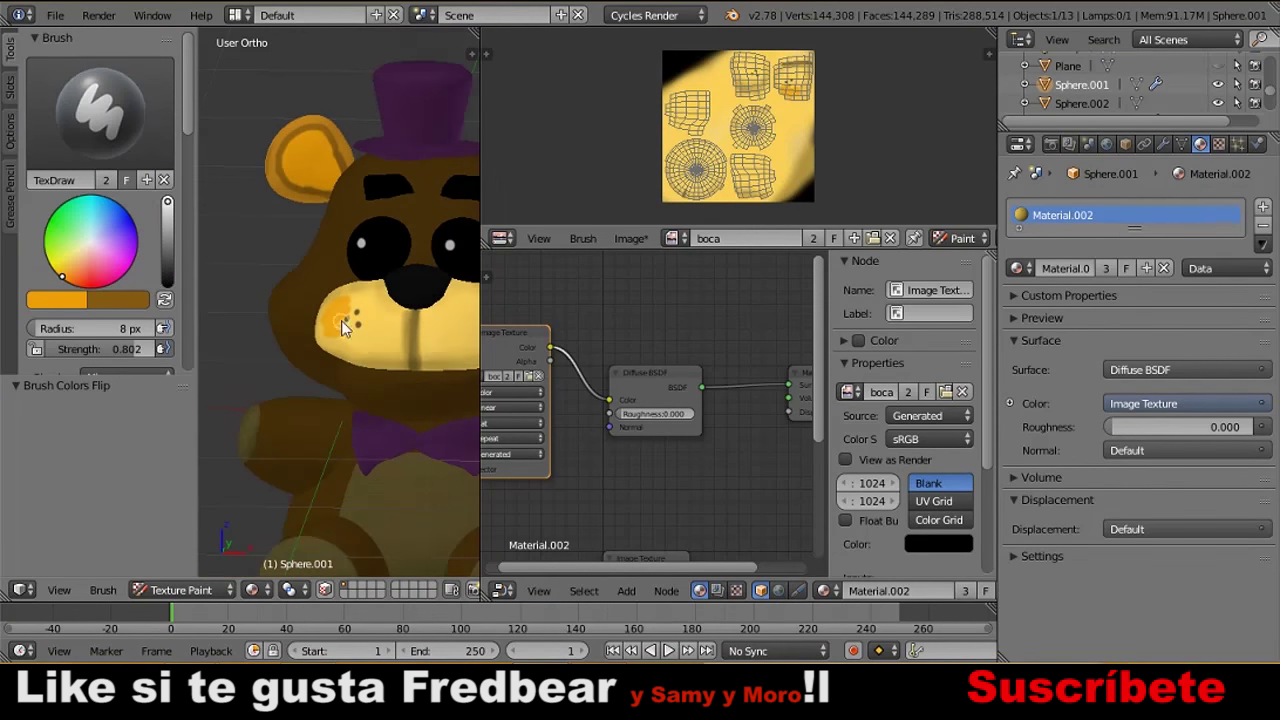
scroll(338, 362, "down", 3)
scroll(338, 362, "up", 3)
left_click_drag(125, 349, 72, 355)
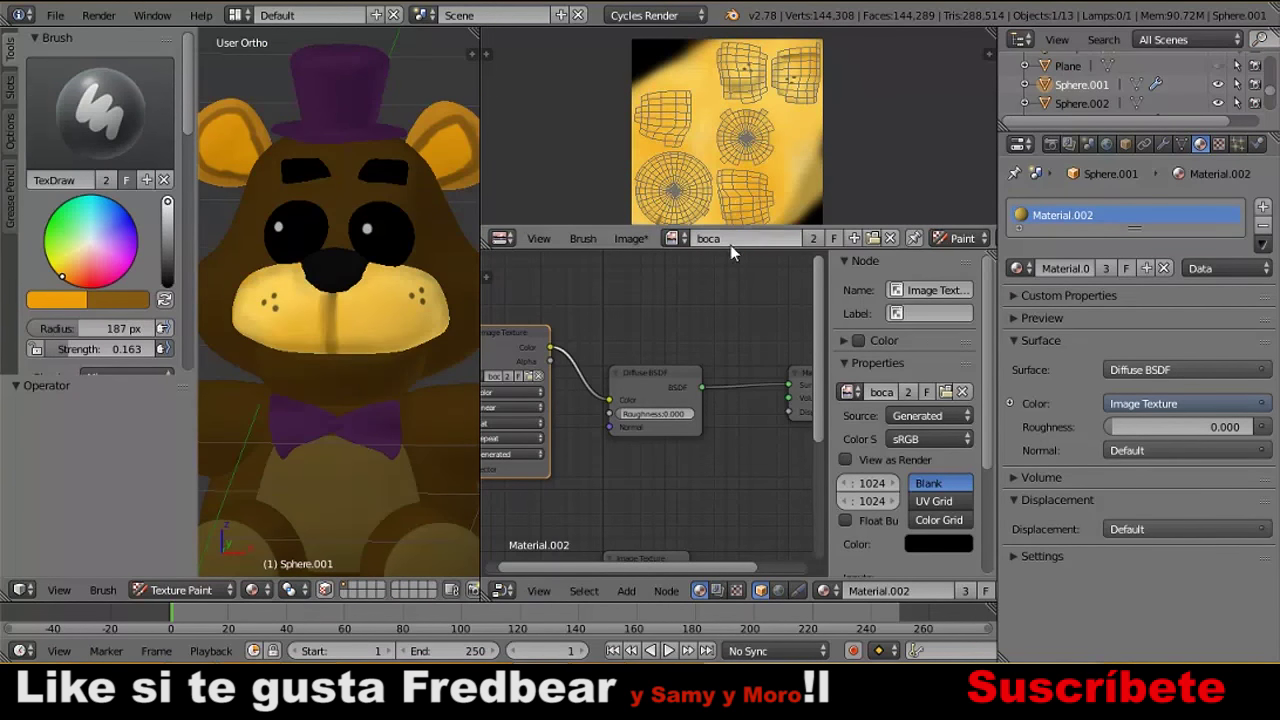
key("f")
scroll(288, 313, "up", 2)
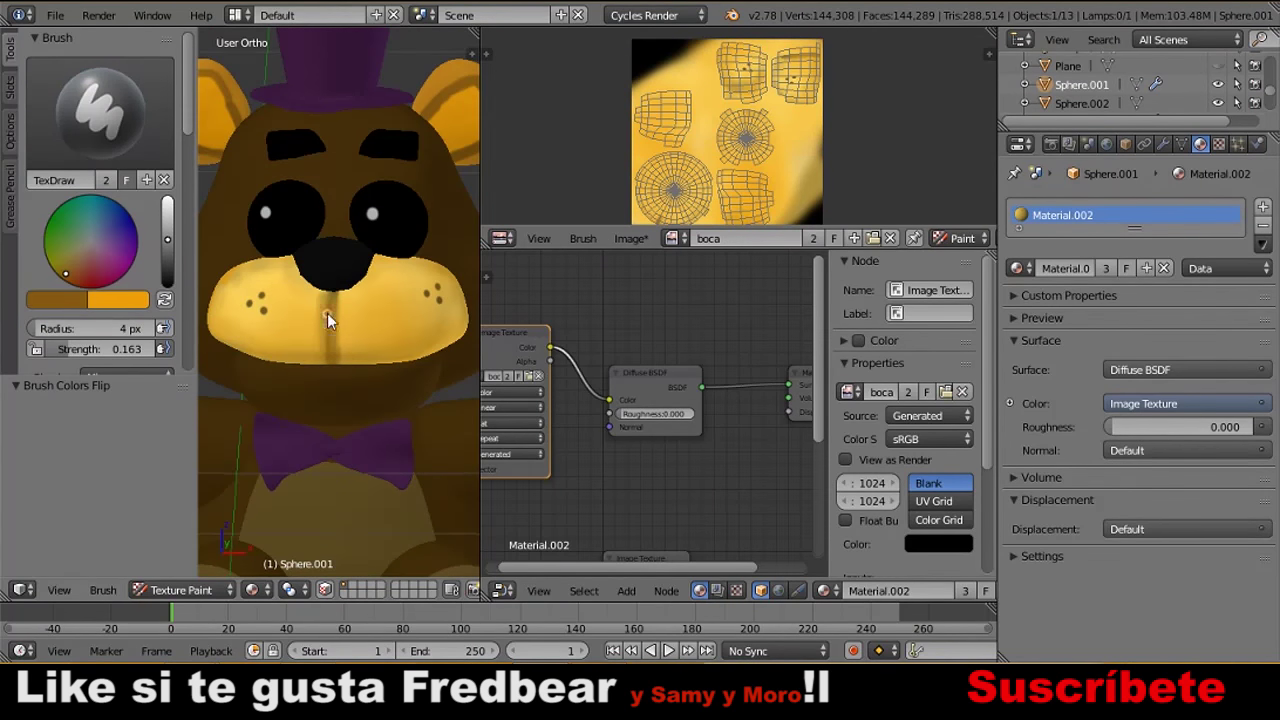
scroll(327, 343, "down", 1)
scroll(337, 349, "down", 3)
left_click(55, 15)
Revert to the saved scene, create a new material, and select the hat and bowtie.
left_click(75, 85)
scroll(651, 322, "down", 2)
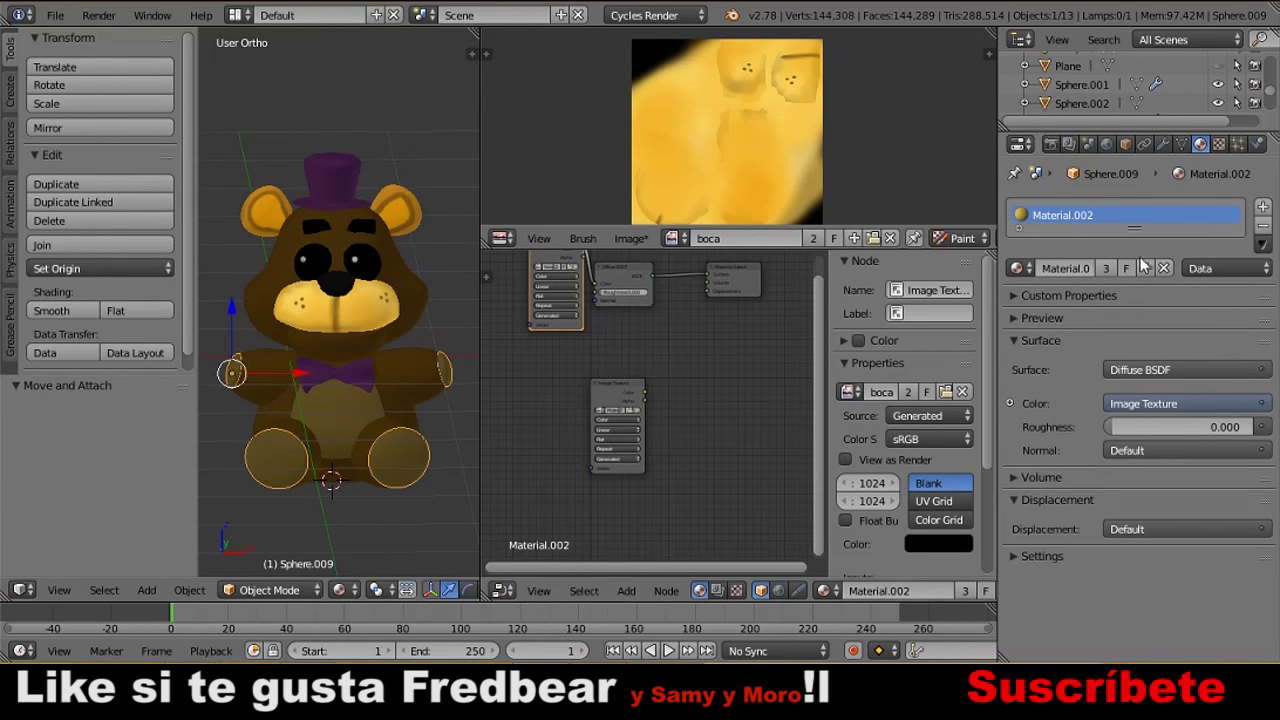
left_click(1164, 268)
left_click(1140, 270)
left_click(1178, 403)
right_click(350, 415)
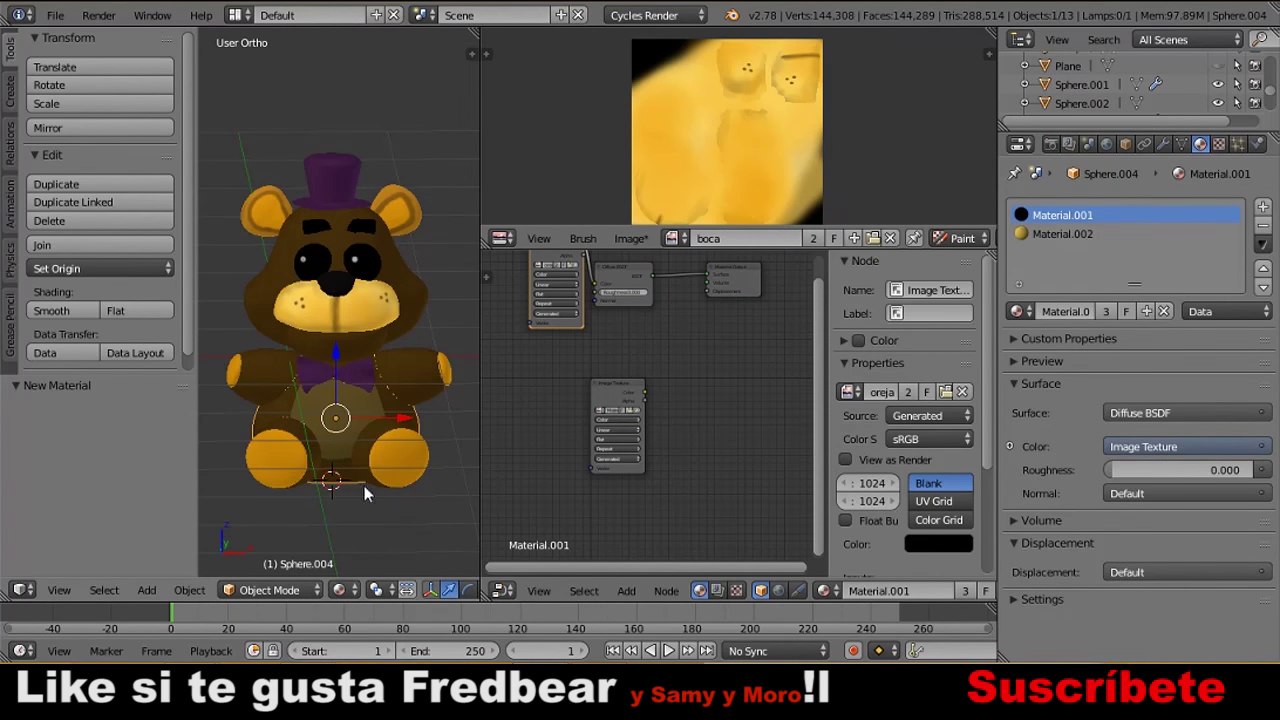
right_click(302, 390)
Set the render resolution to 720 px, test render, and look through the scene camera.
left_click(1050, 144)
scroll(1100, 400, "down", 3)
scroll(1100, 400, "up", 3)
left_click(1059, 401)
type("720")
key("Return")
key("F12")
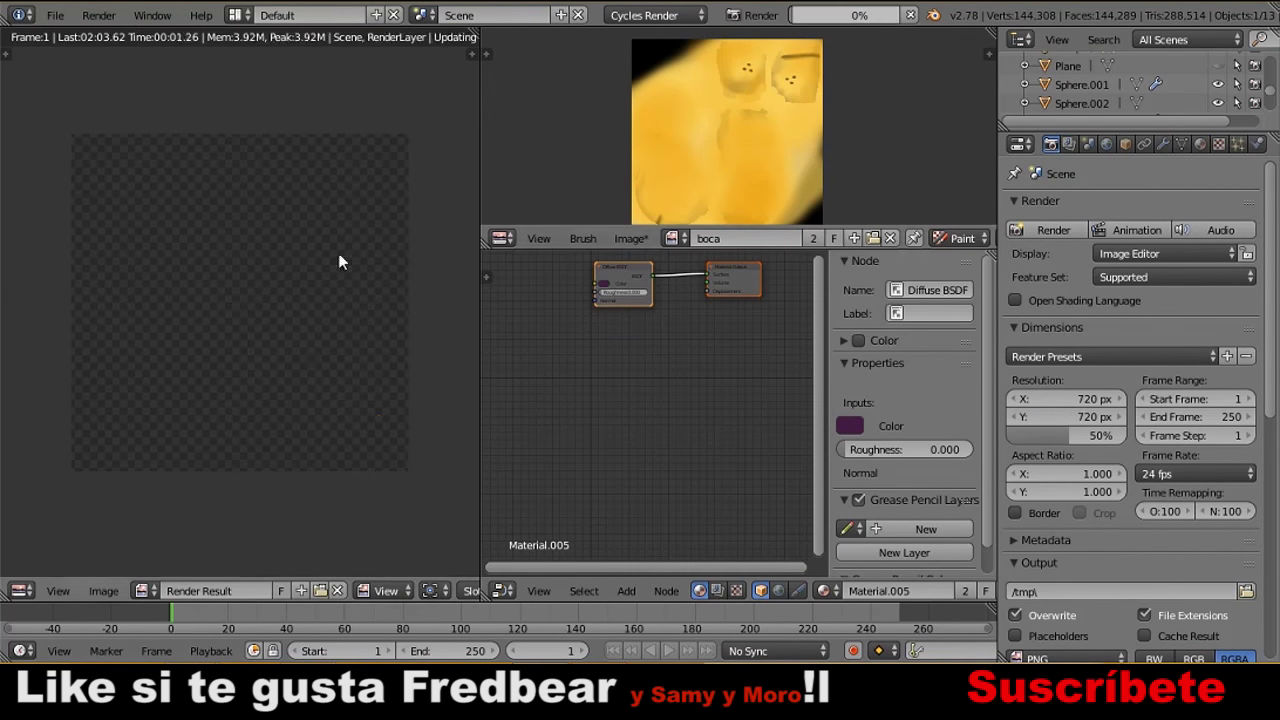
key("Escape")
key("KP_0")
key("n")
Render the scene through the camera with Cycles.
key("n")
left_click(59, 590)
left_click(60, 580)
key("n")
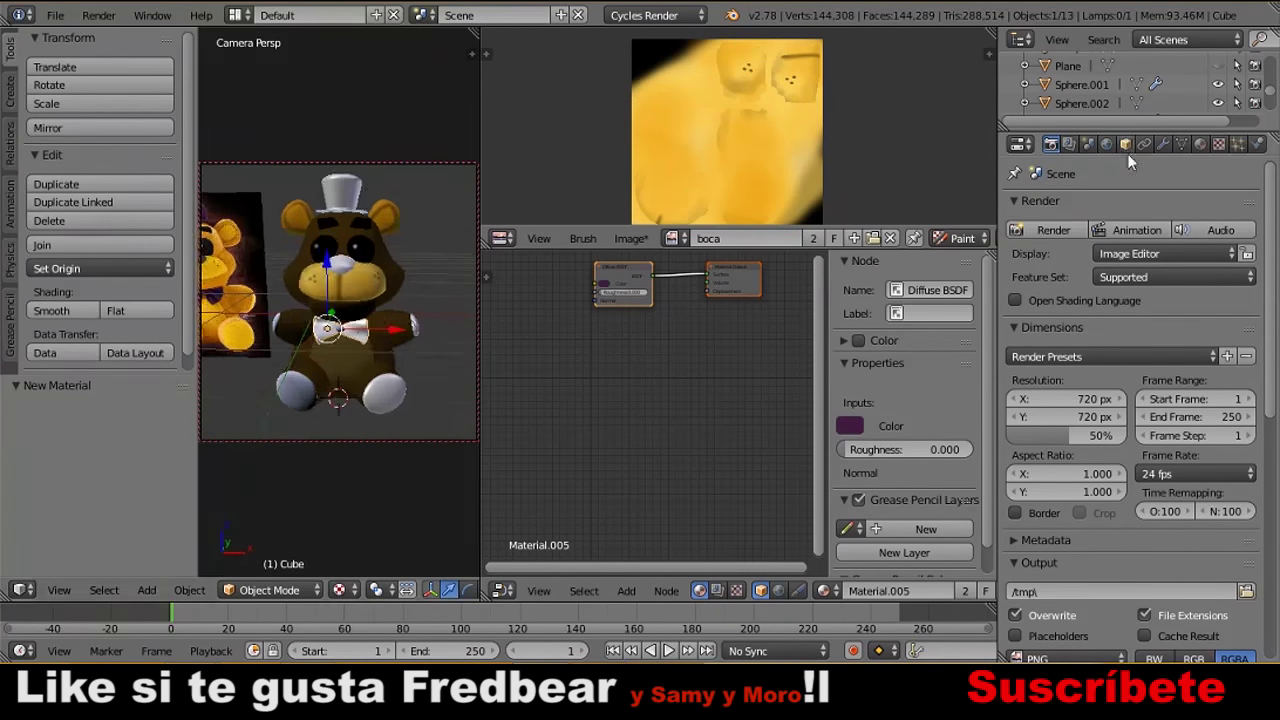
left_click(1053, 230)
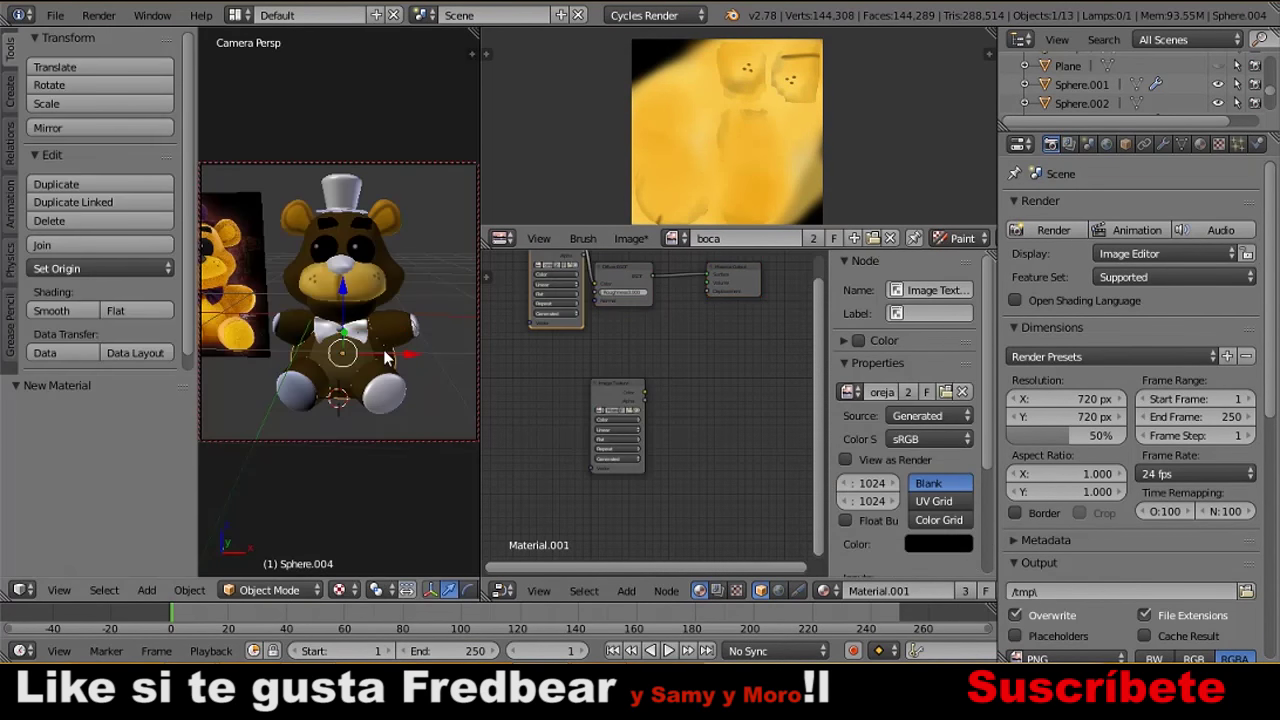
Assign a new orange material to the belly faces and add a hair particle system.
left_click(122, 506)
left_click(1065, 243)
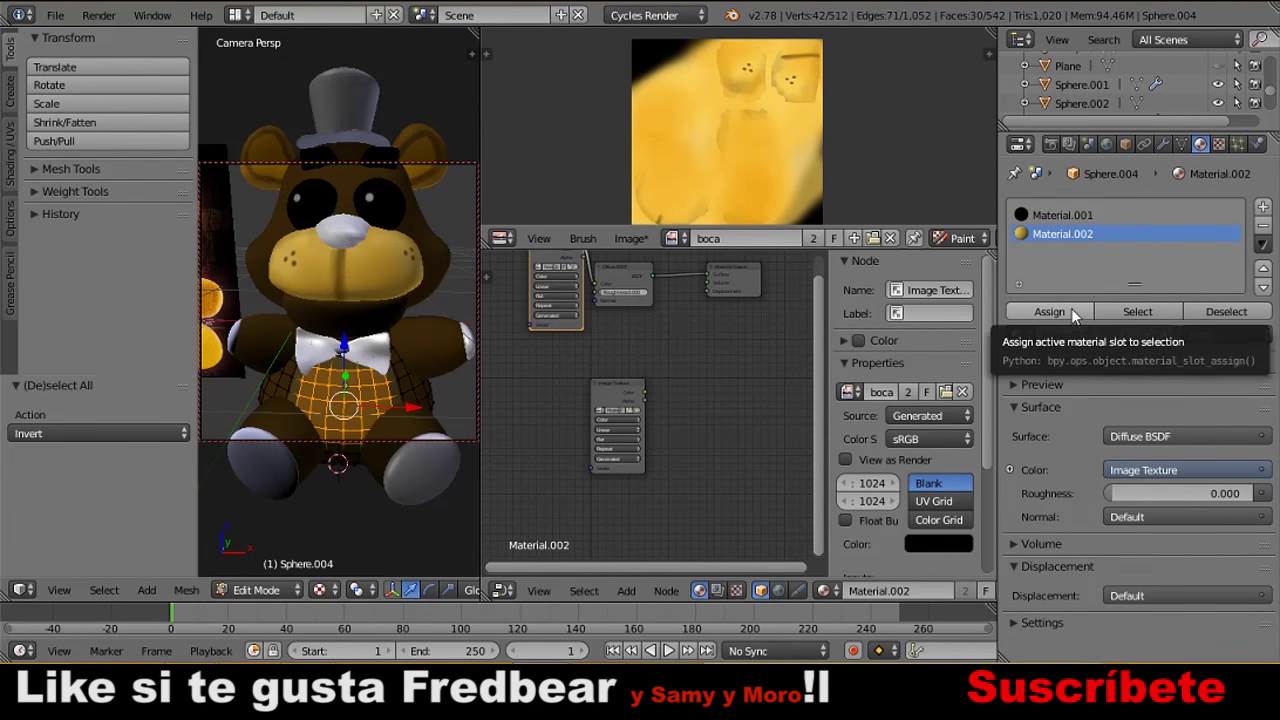
left_click(1262, 206)
left_click(1090, 335)
left_click(1049, 312)
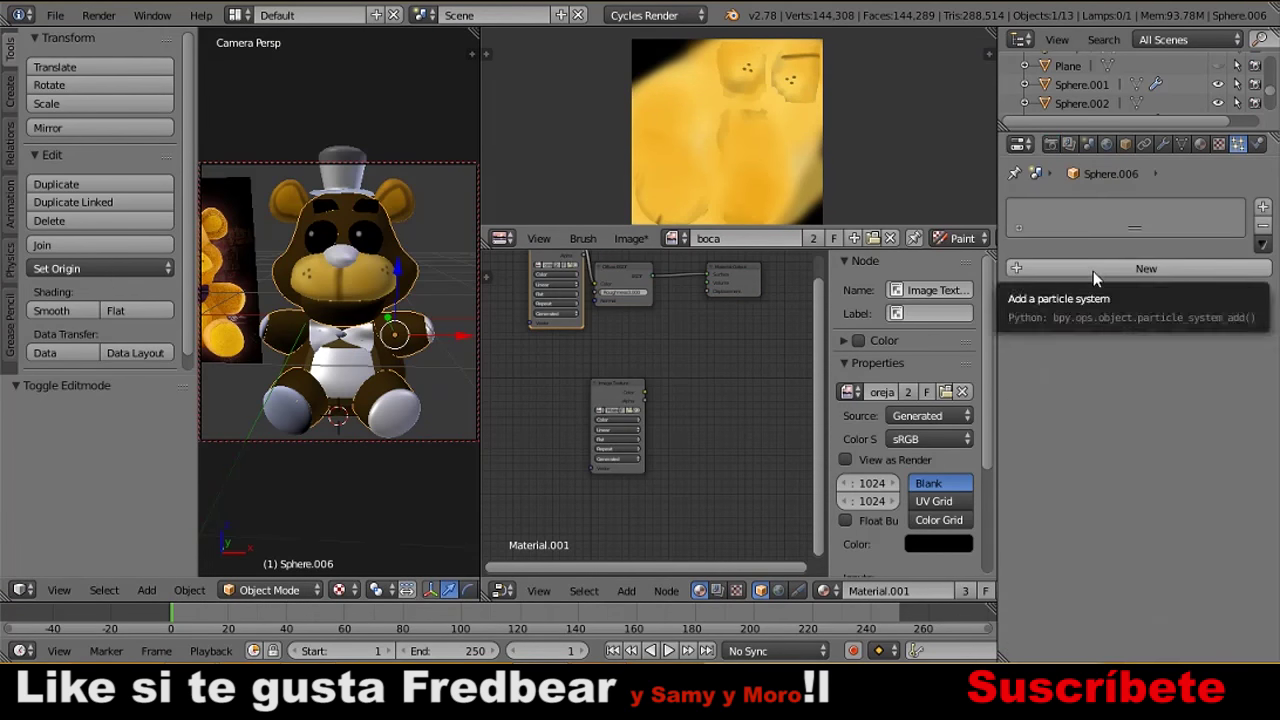
left_click(1094, 270)
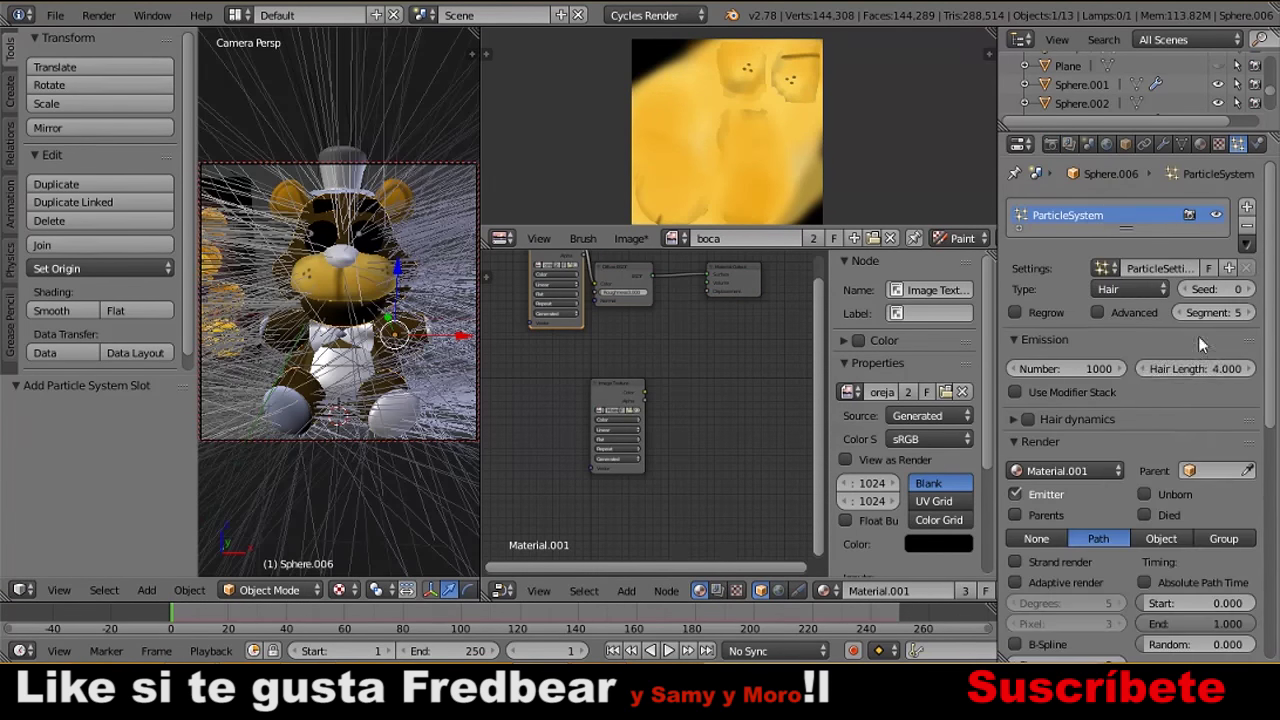
Give the body's hair interpolated children, adjusted uniform roughness and a shorter hair length.
scroll(1268, 402, "down", 8)
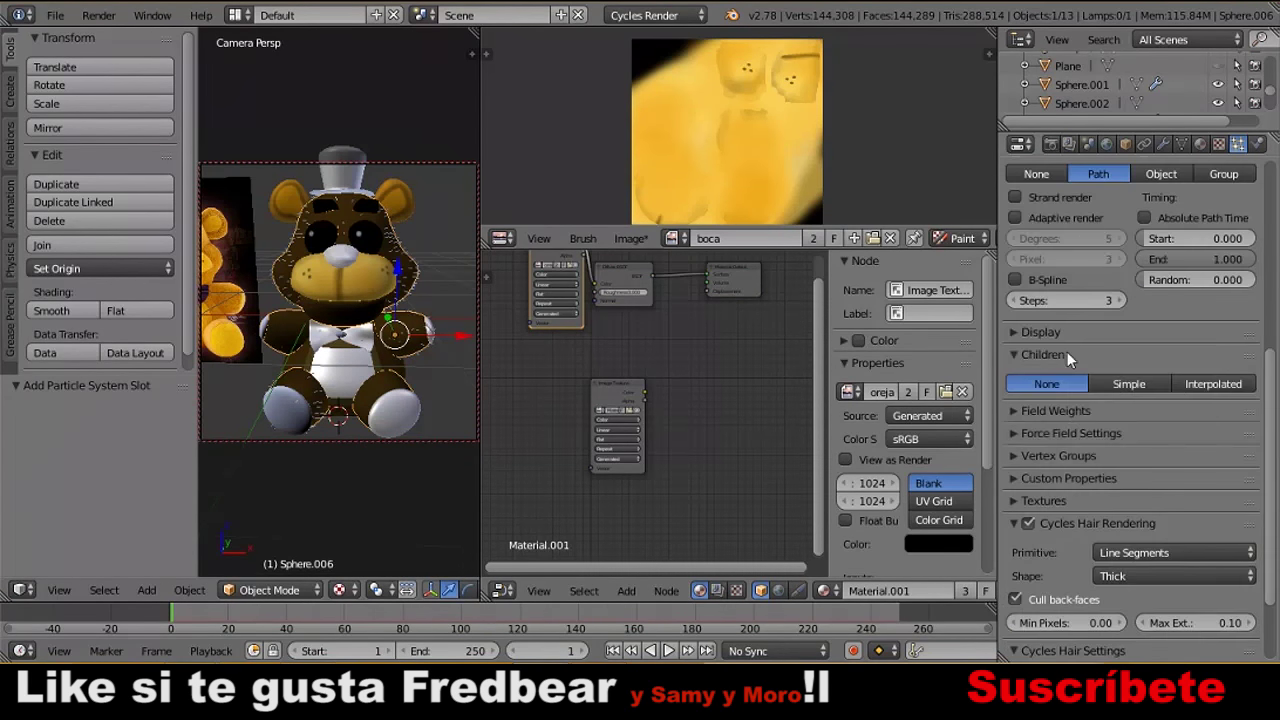
left_click(1214, 309)
left_click(1218, 438)
key("Return")
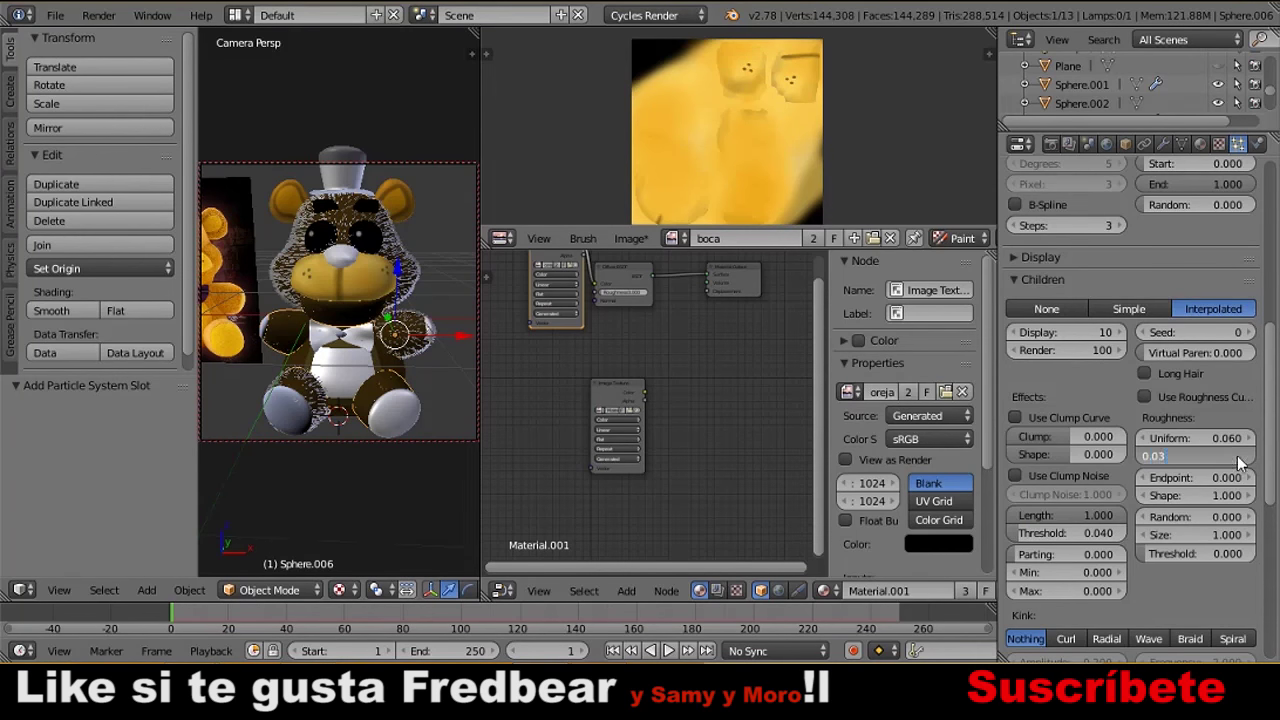
scroll(1218, 447, "down", 2)
scroll(1150, 550, "down", 6)
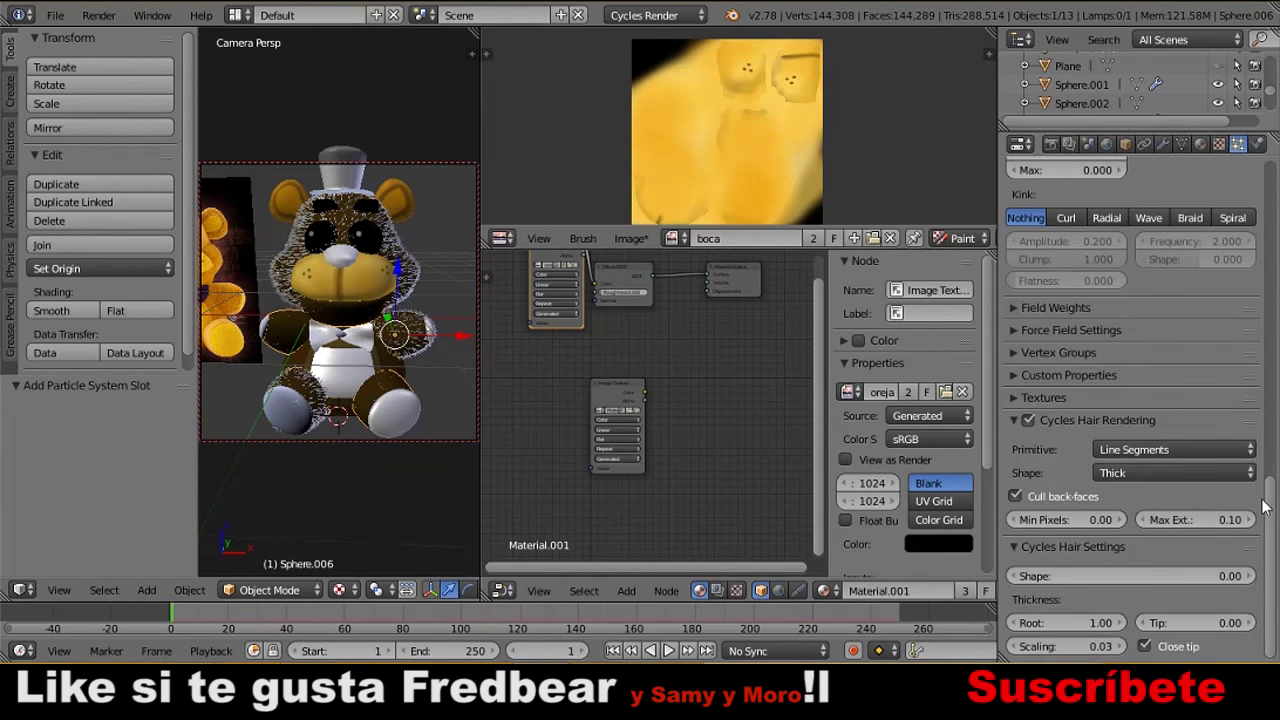
scroll(1170, 287, "up", 15)
left_click(22, 589)
left_click(59, 589)
left_click(60, 466)
Regenerate the body's hair and preview the fur in rendered shading, then return to solid.
key("Tab")
key("a")
key("Tab")
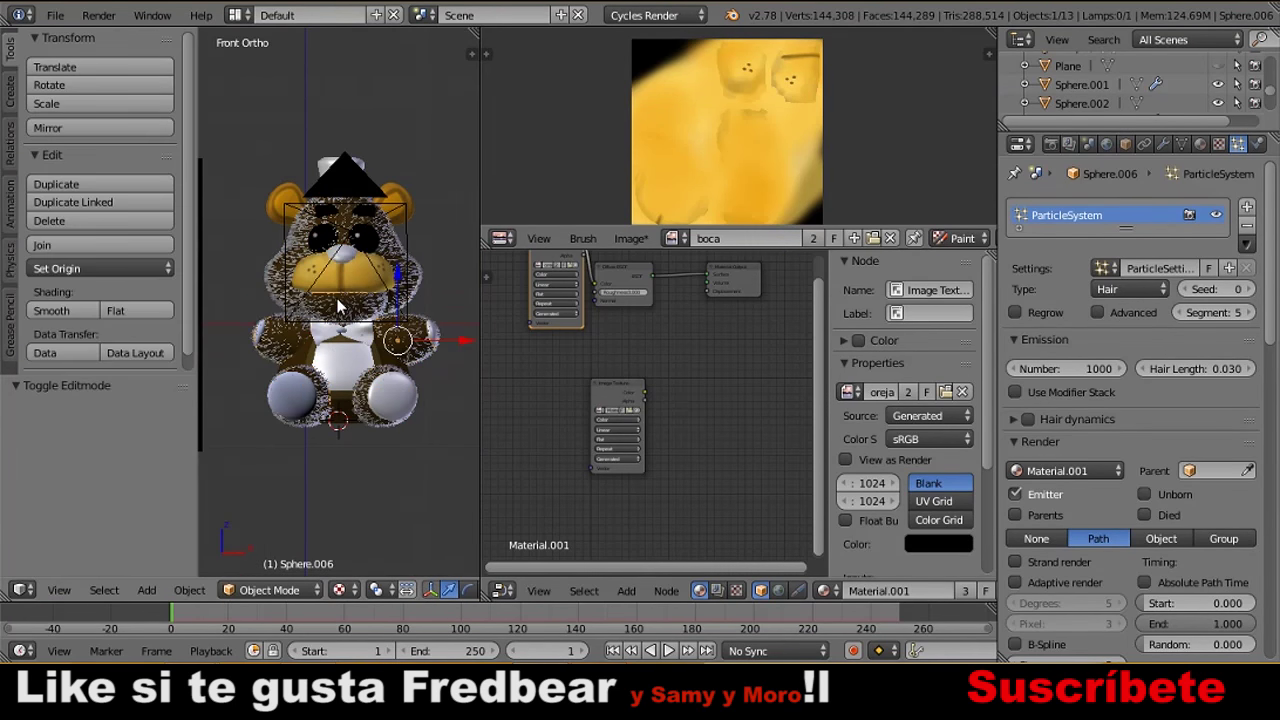
left_click(375, 589)
left_click(374, 466)
left_click(375, 589)
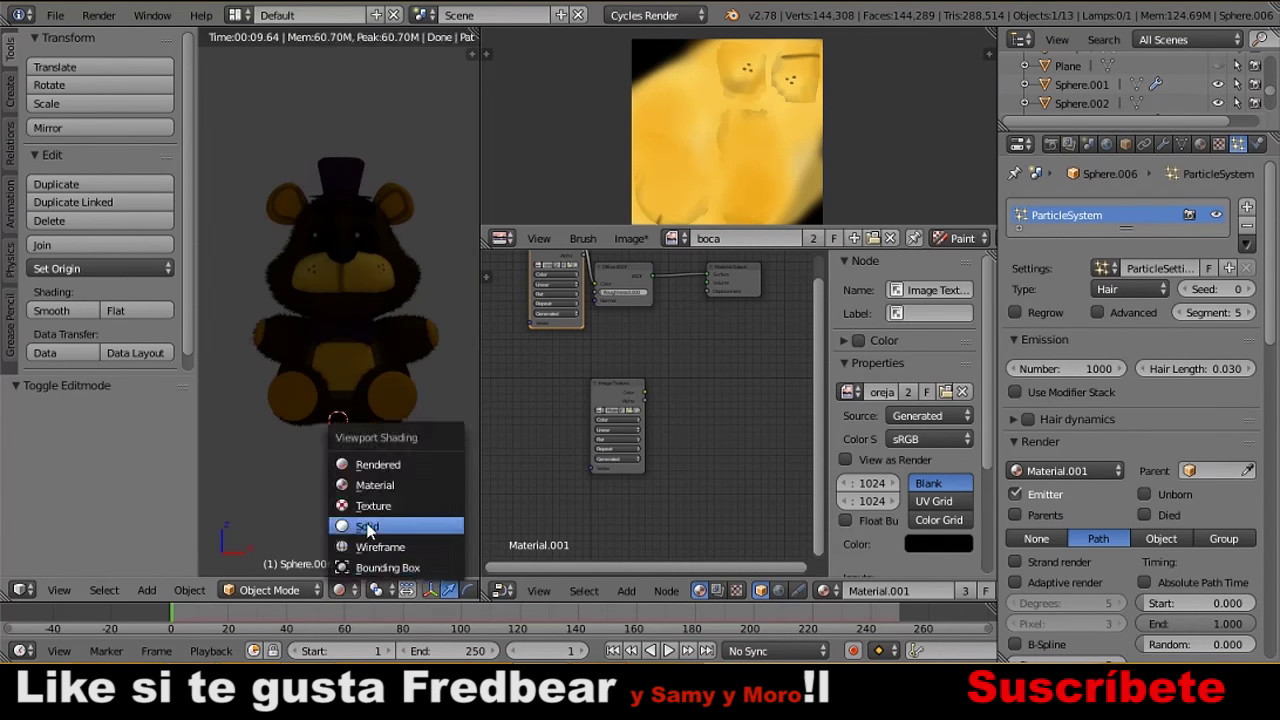
left_click(374, 540)
left_click(182, 589)
Add a hair particle system with 3000 hairs, children threshold 2 and tweaked roughness.
left_click(185, 462)
left_click(1262, 207)
left_click(1131, 289)
left_click(1131, 246)
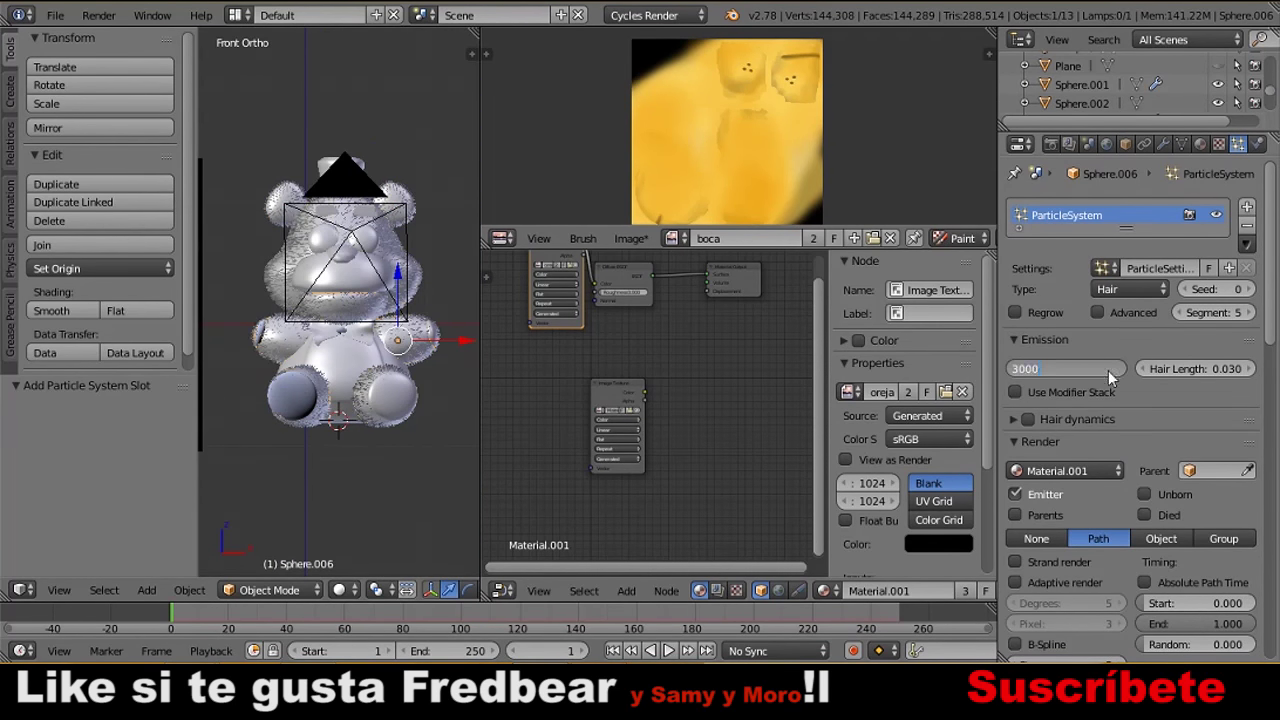
key("Return")
scroll(1108, 377, "down", 10)
double_click(1088, 506)
type("2")
key("Return")
left_click_drag(1196, 409, 1202, 449)
Refresh the ears' hair in edit mode and select the eye piece.
scroll(1262, 492, "down", 5)
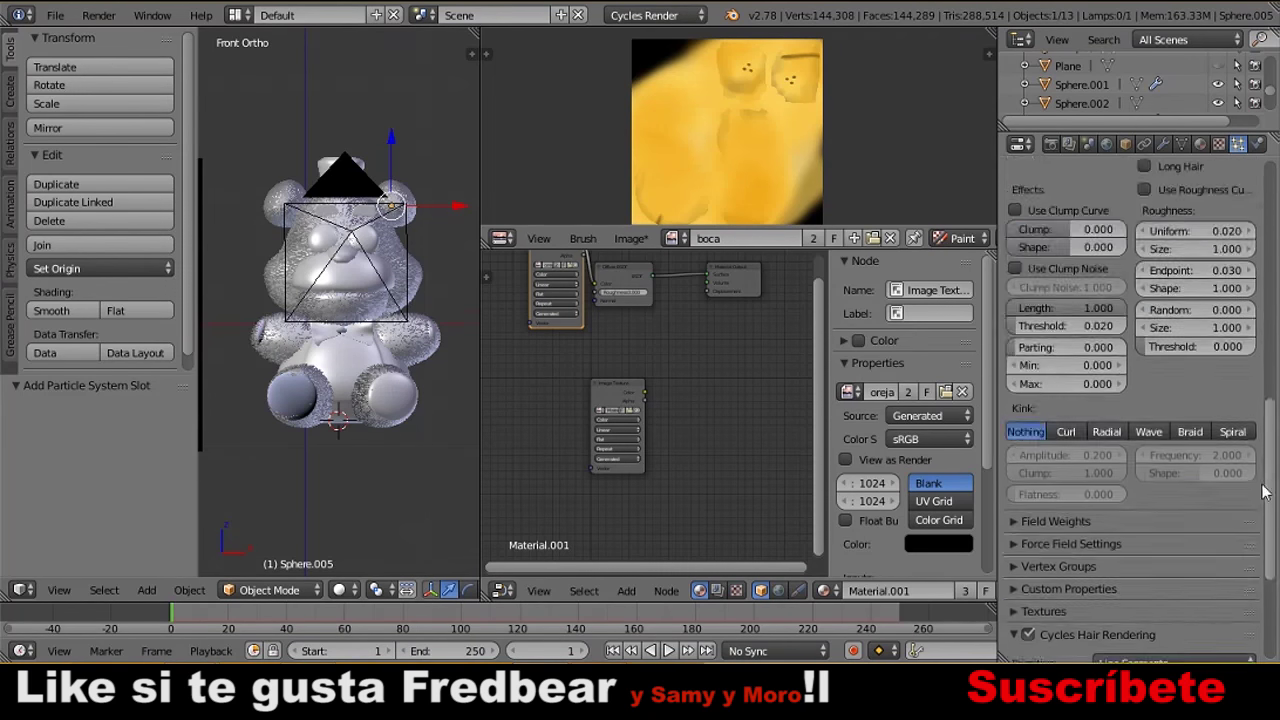
scroll(1262, 492, "down", 5)
key("Tab")
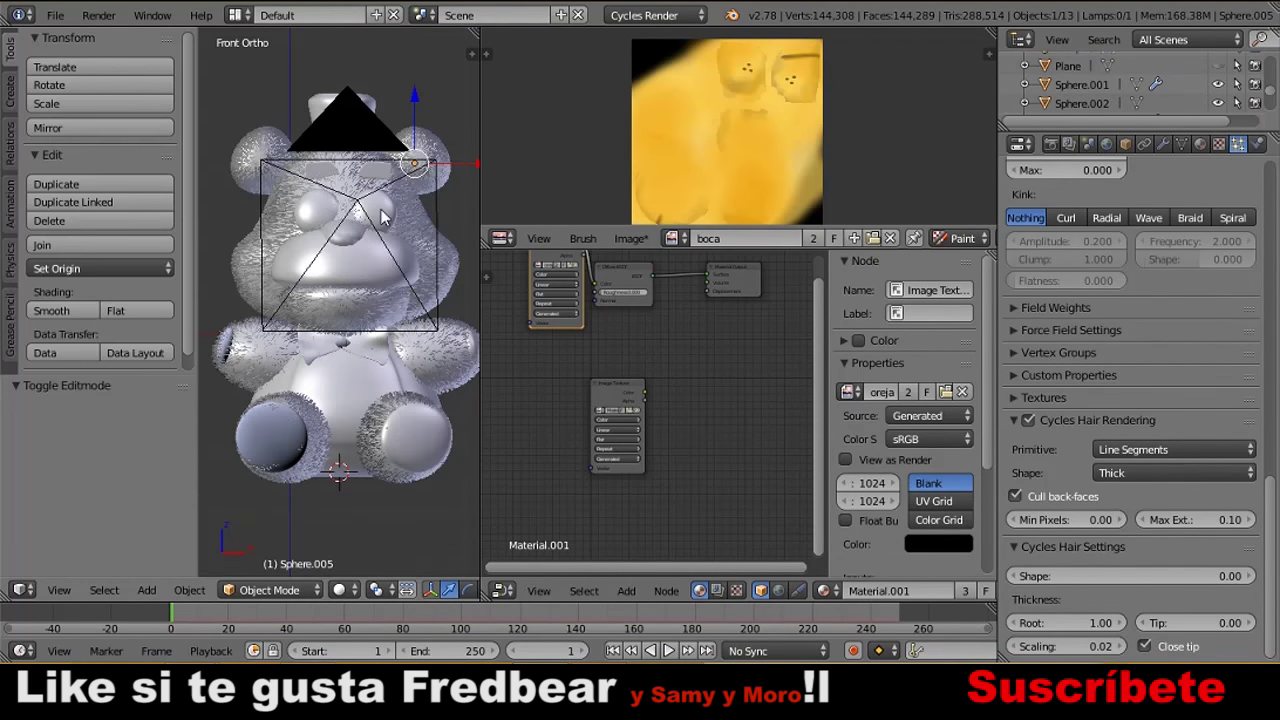
left_click(1198, 145)
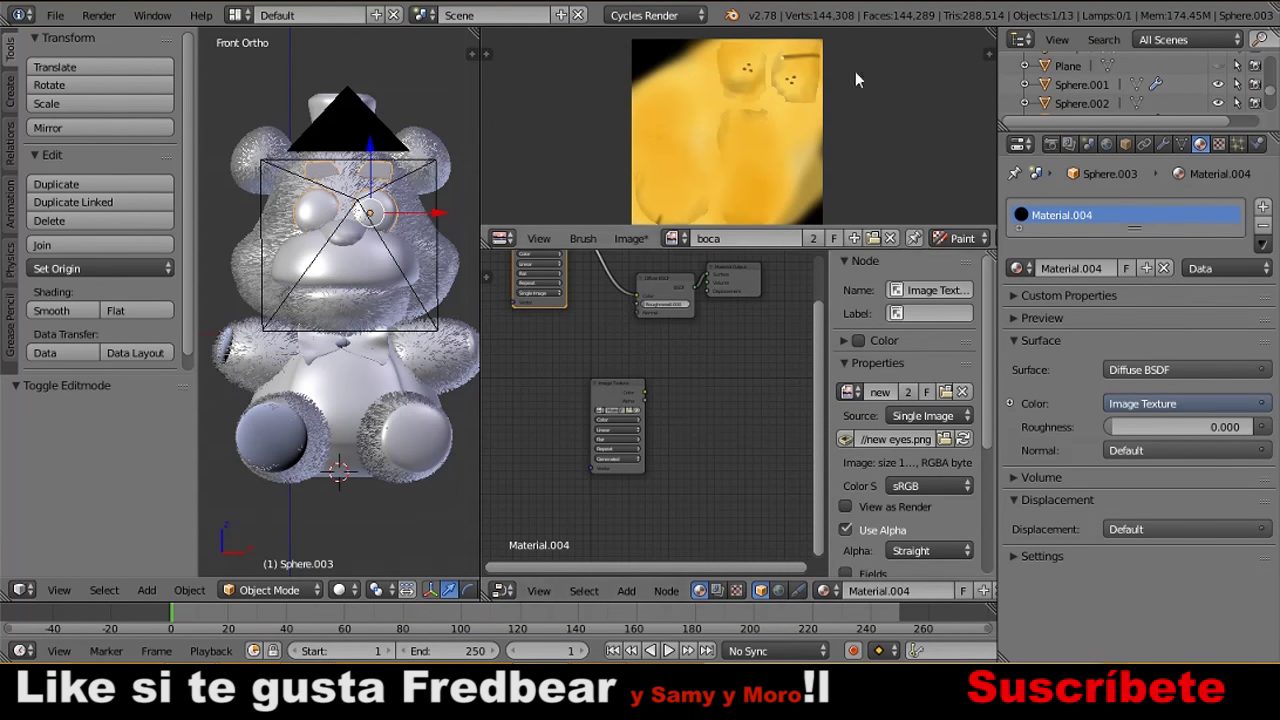
Give the eye piece a hair particle system with interpolated children and adjusted roughness.
scroll(620, 340, "up", 3)
left_click(575, 345)
left_click(1238, 145)
left_click(1262, 180)
left_click(1125, 235)
left_click(1125, 275)
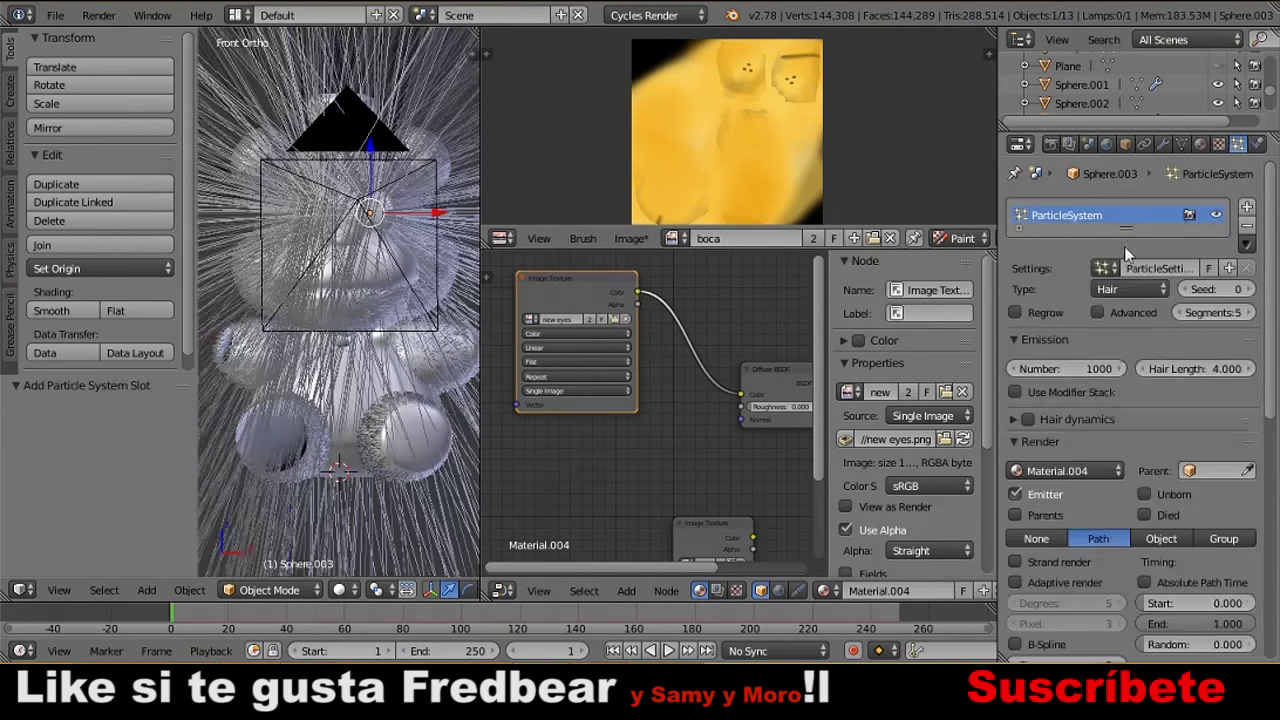
scroll(1268, 520, "down", 10)
left_click(1213, 470)
scroll(1150, 400, "down", 5)
left_click(1098, 340)
scroll(1200, 300, "down", 6)
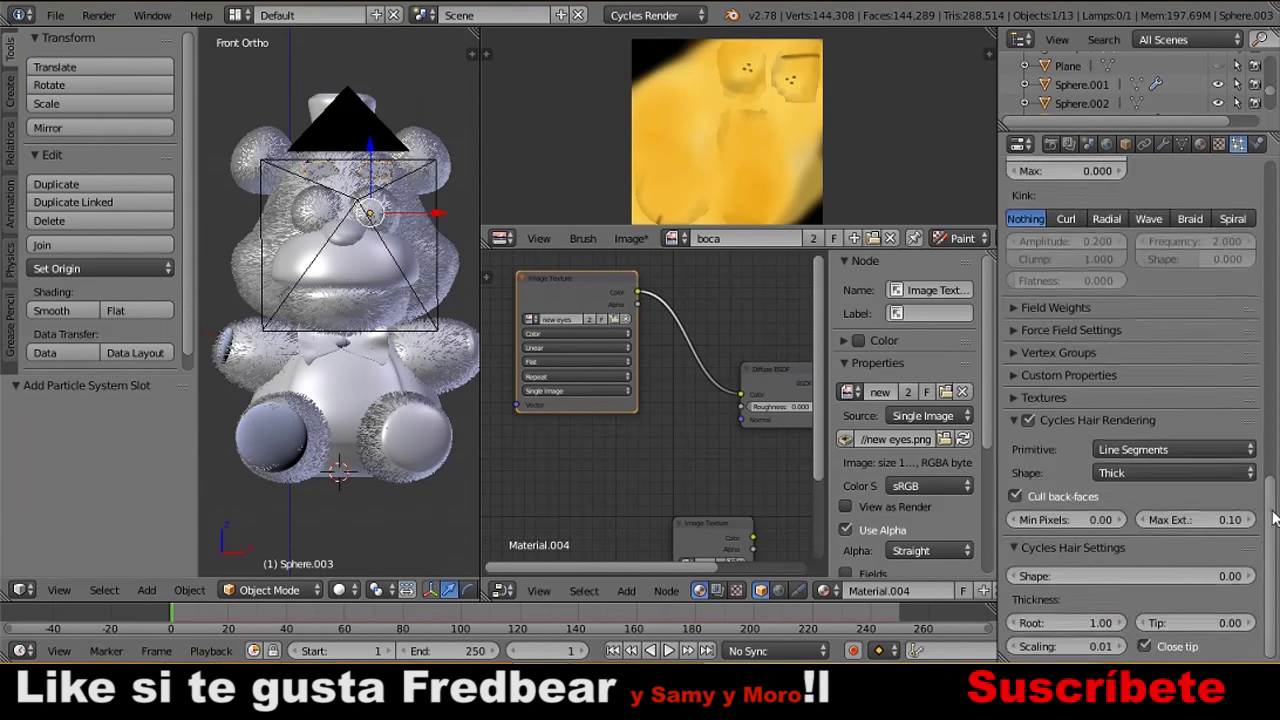
Add short, roughened hair to the foot pad (Sphere.009) and regenerate it.
right_click(297, 430)
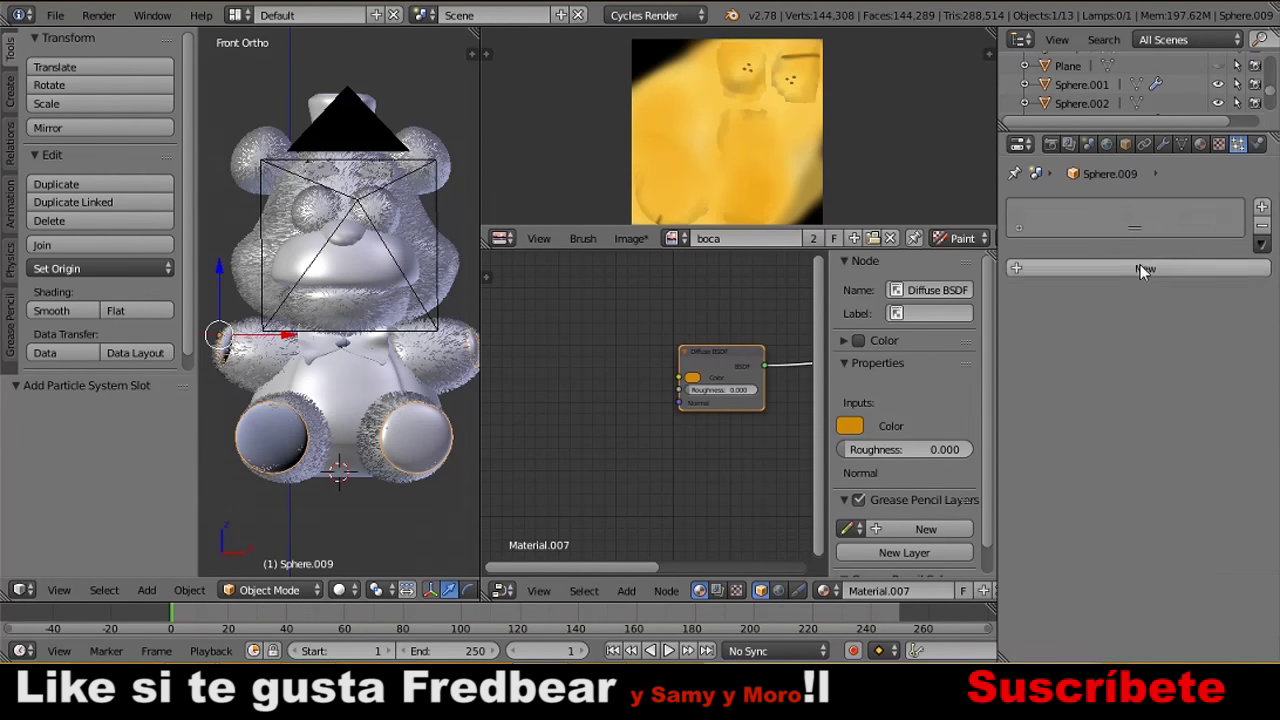
left_click(1195, 368)
key("Return")
scroll(1219, 361, "down", 5)
scroll(1230, 315, "down", 5)
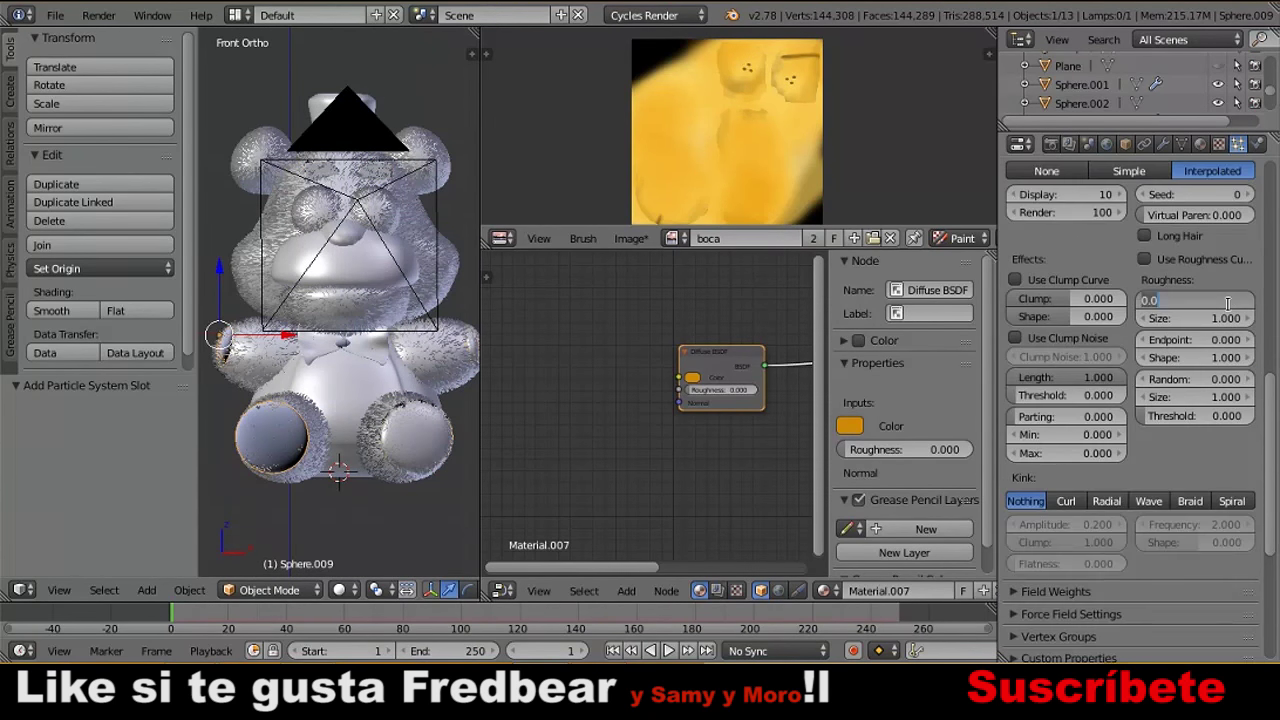
left_click_drag(1200, 338, 1214, 338)
left_click_drag(1066, 395, 1074, 395)
scroll(1272, 466, "down", 2)
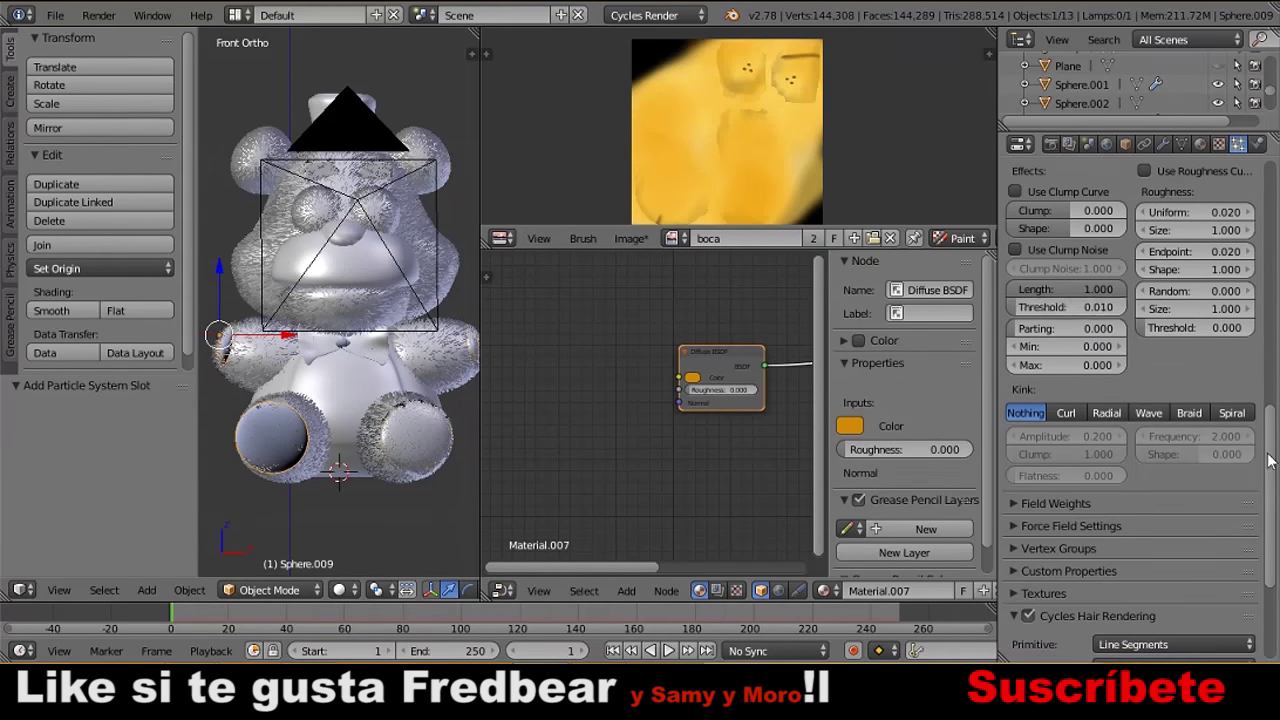
key("Return")
scroll(1085, 310, "down", 4)
key("Tab")
key("Tab")
Add a hair particle system with shorter hair length to the Cube part.
right_click(344, 240)
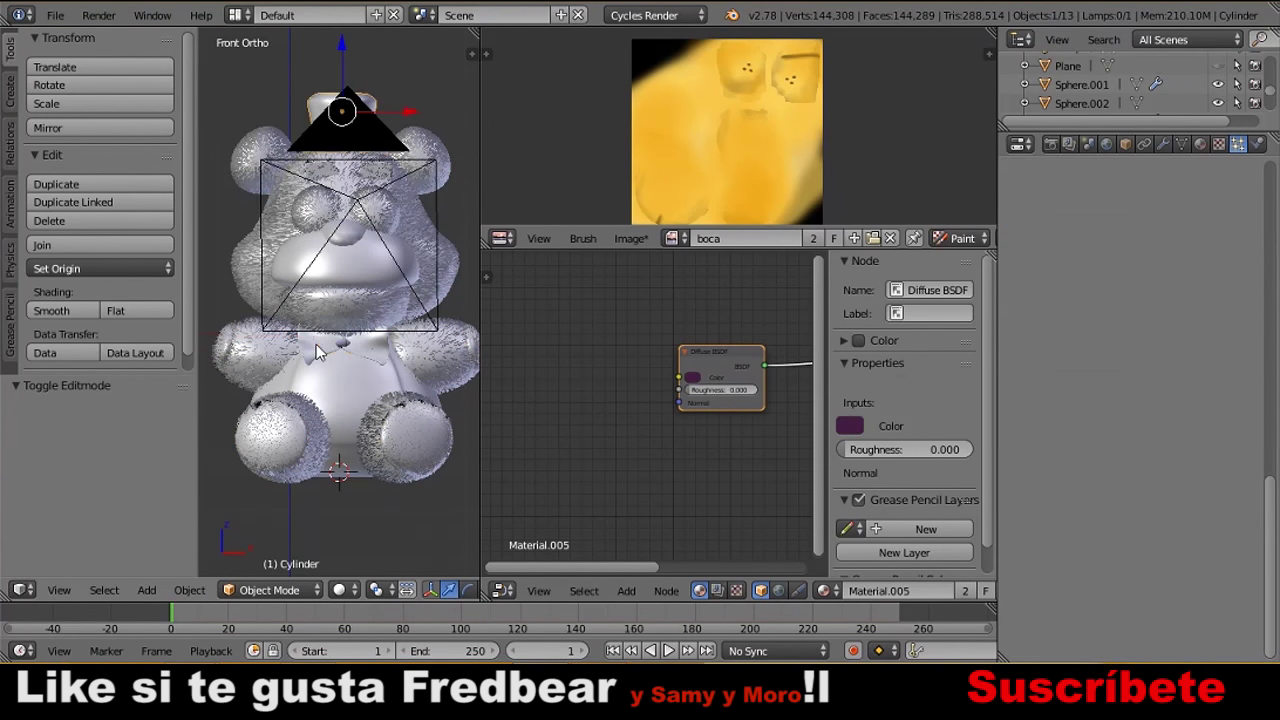
left_click(100, 245)
left_click(1245, 207)
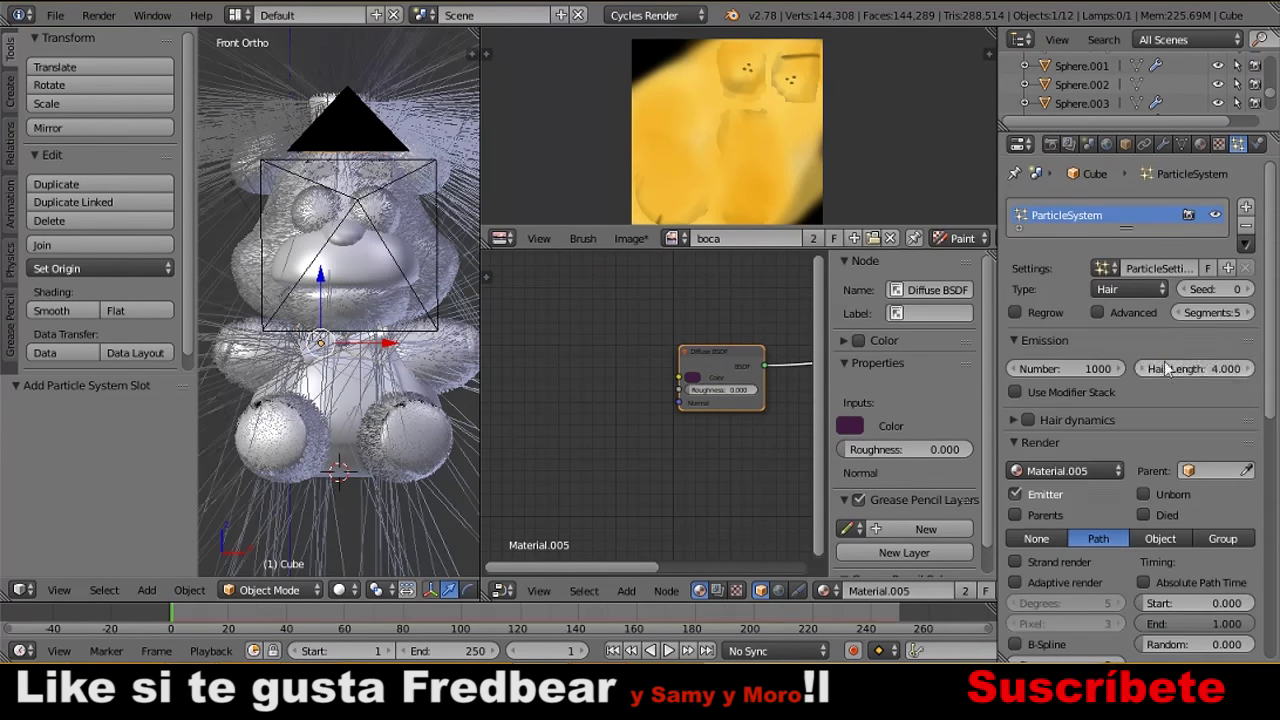
key("Return")
scroll(1215, 350, "down", 5)
scroll(1220, 300, "down", 4)
Set the Cube fur's roughness, refresh its hair, and select the black nose.
double_click(1228, 233)
key("Return")
scroll(1220, 300, "down", 5)
key("Tab")
key("a")
key("Tab")
right_click(349, 243)
left_click(1200, 144)
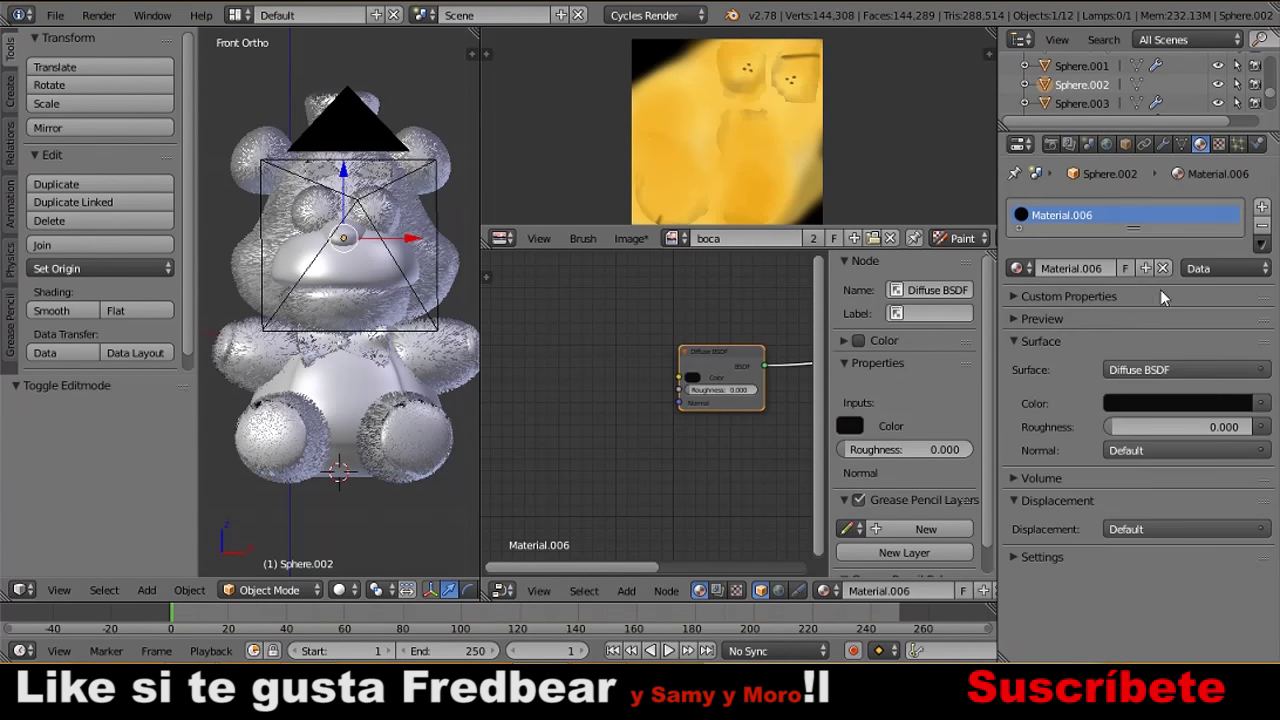
Make the nose a Mix Shader of Diffuse and Glossy, with diffuse roughness 0.058.
left_click(1185, 370)
left_click(1130, 206)
left_click(1185, 427)
left_click(1125, 131)
left_click(1185, 520)
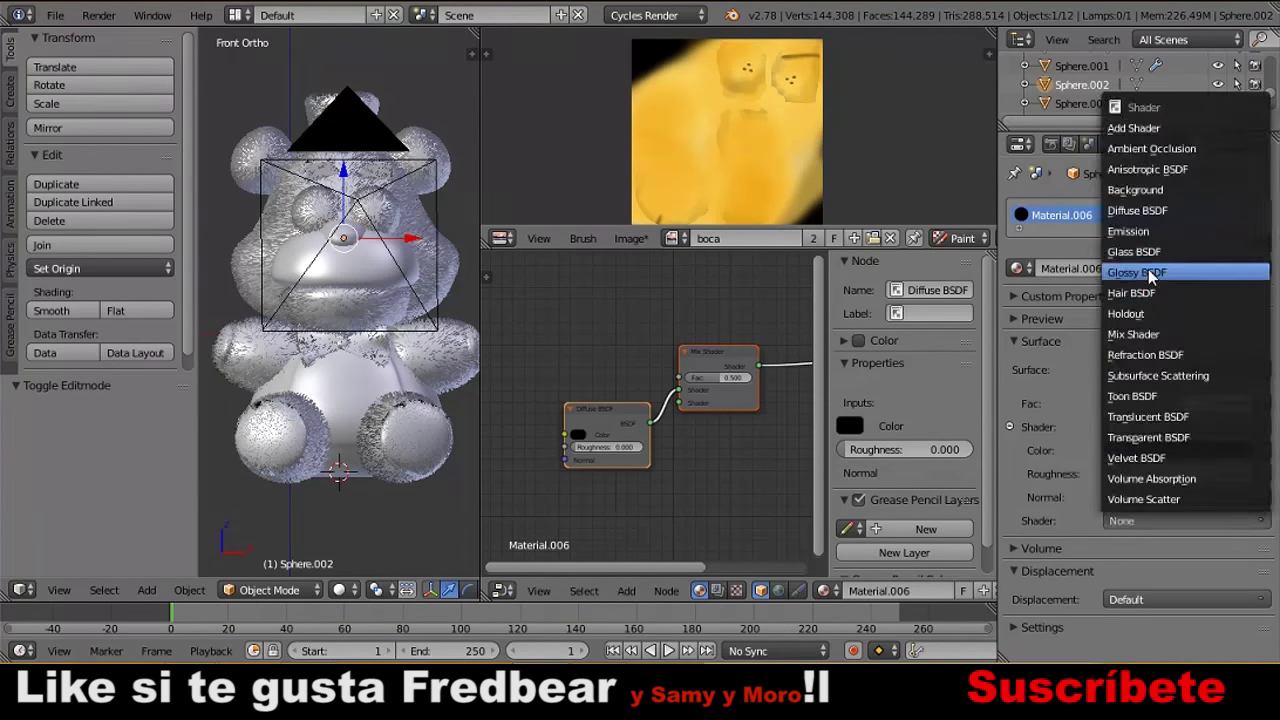
left_click(1160, 250)
scroll(1160, 400, "down", 2)
left_click_drag(1180, 335, 1170, 335)
left_click_drag(1140, 410, 1152, 410)
Preview the nose in rendered shading and darken the glossy colour.
left_click(340, 590)
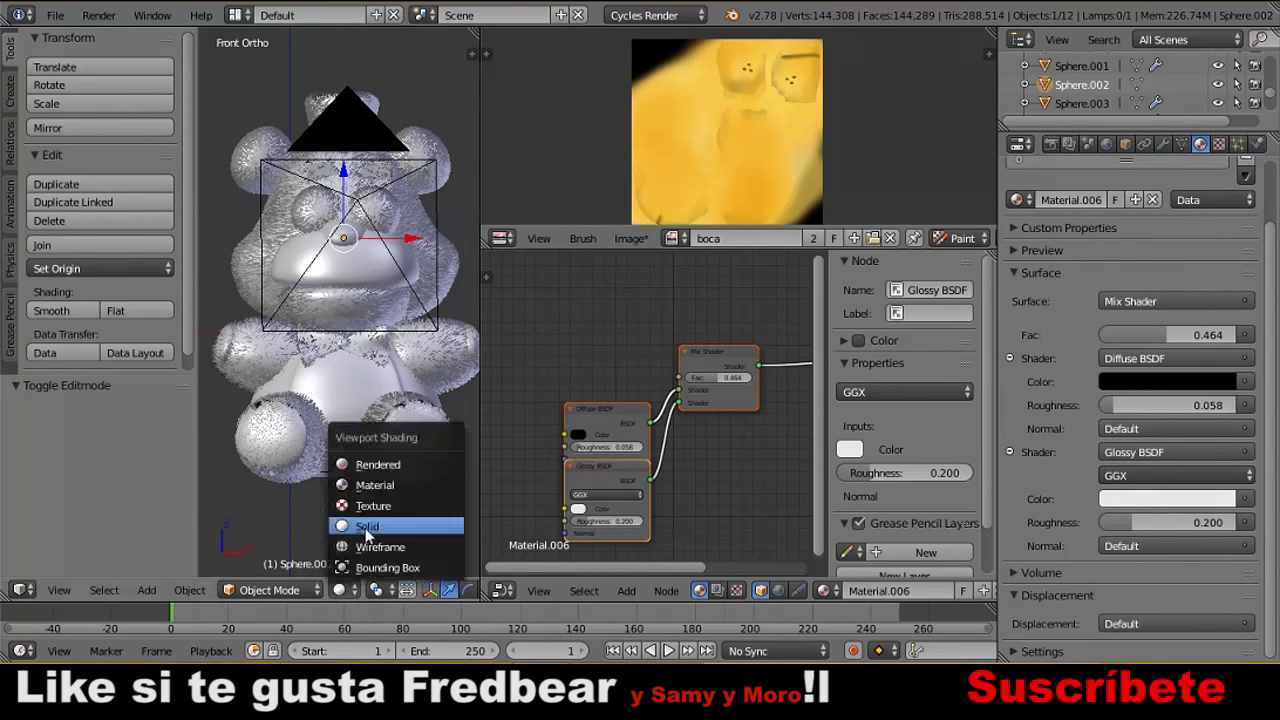
left_click(370, 460)
left_click(1170, 498)
left_click_drag(1234, 230, 1234, 300)
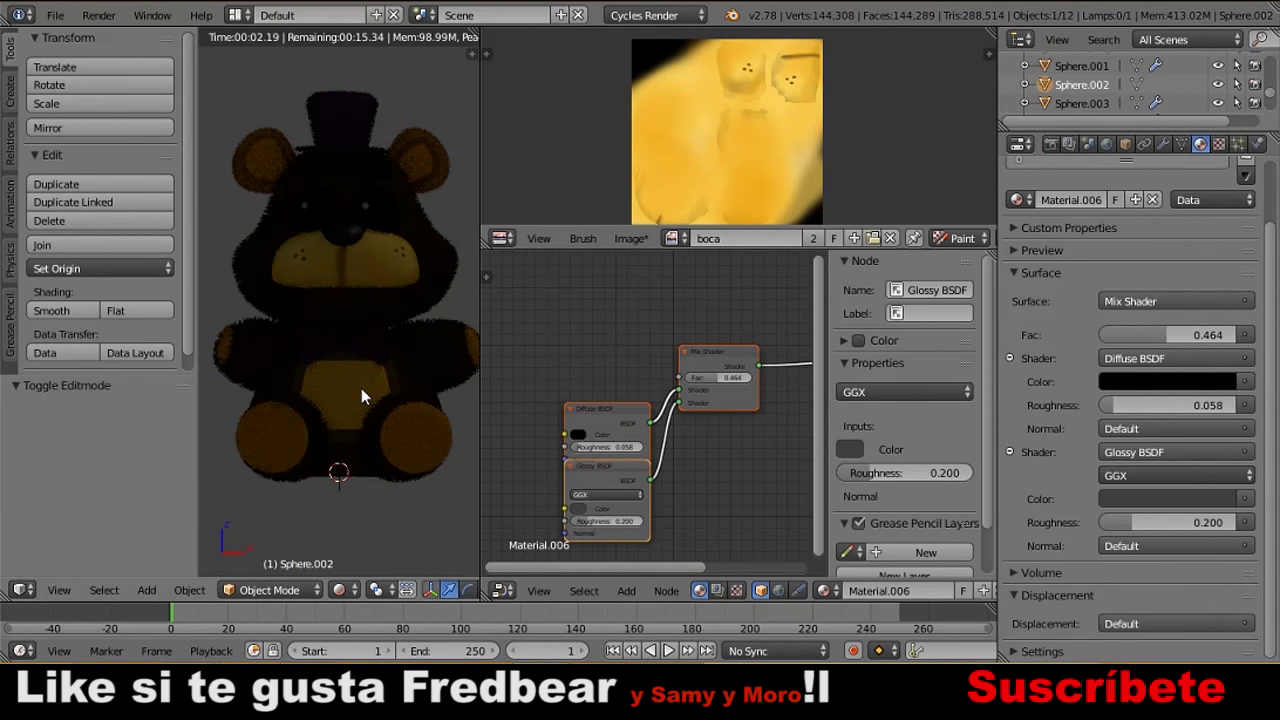
key("shift+z")
Shorten Sphere.001's hair length and refresh its fur.
right_click(361, 396)
left_click(1238, 144)
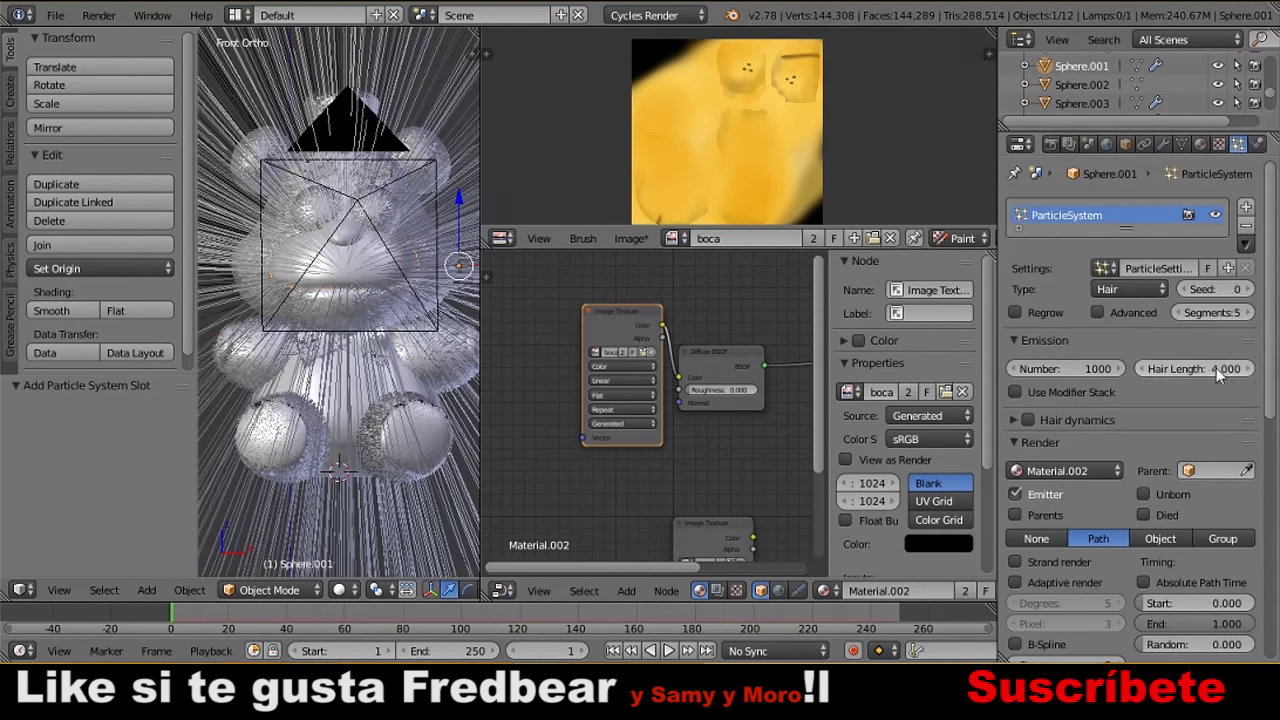
left_click_drag(1218, 374, 1150, 374)
scroll(1045, 443, "down", 8)
scroll(1098, 576, "down", 6)
scroll(1124, 615, "down", 5)
key("Tab")
key("Tab")
Switch to camera and side views and move the lamp down along Z.
key("KP_0")
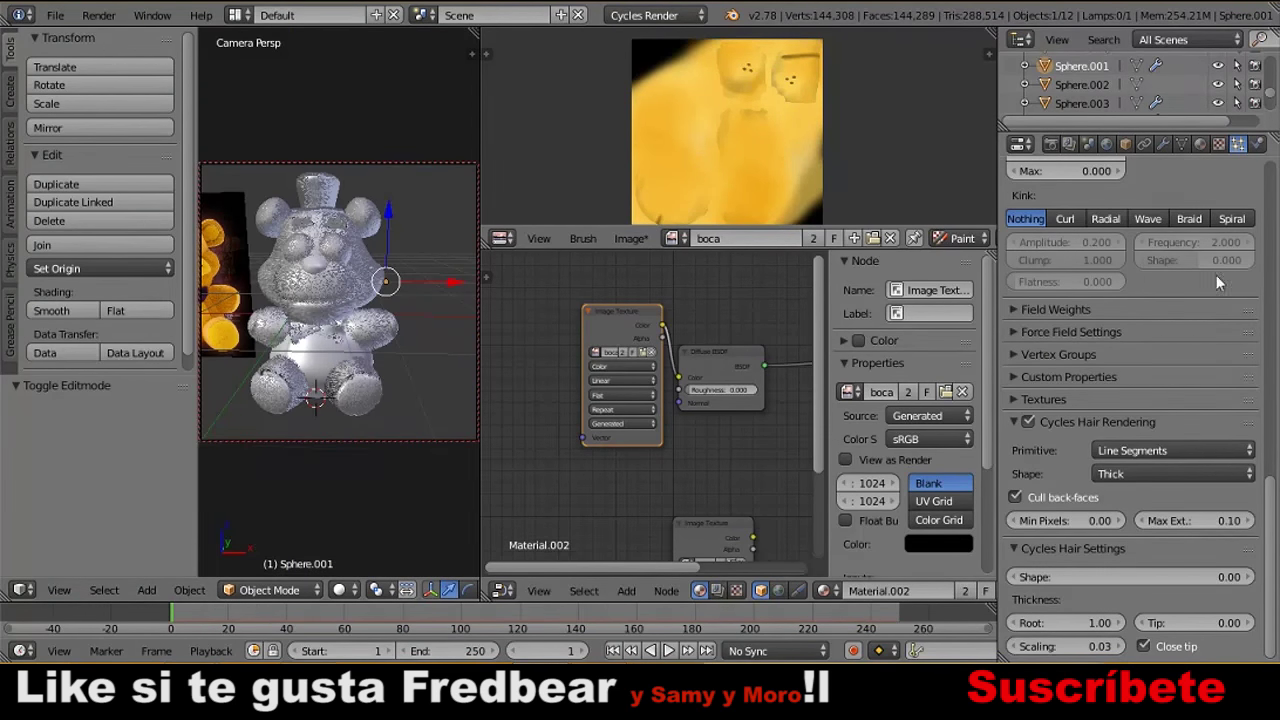
key("KP_3")
scroll(309, 200, "down", 3)
right_click(257, 106)
key("g")
key("z")
left_click(267, 246)
Add a UV sphere left of the bear with a new Emission material.
left_click(300, 300)
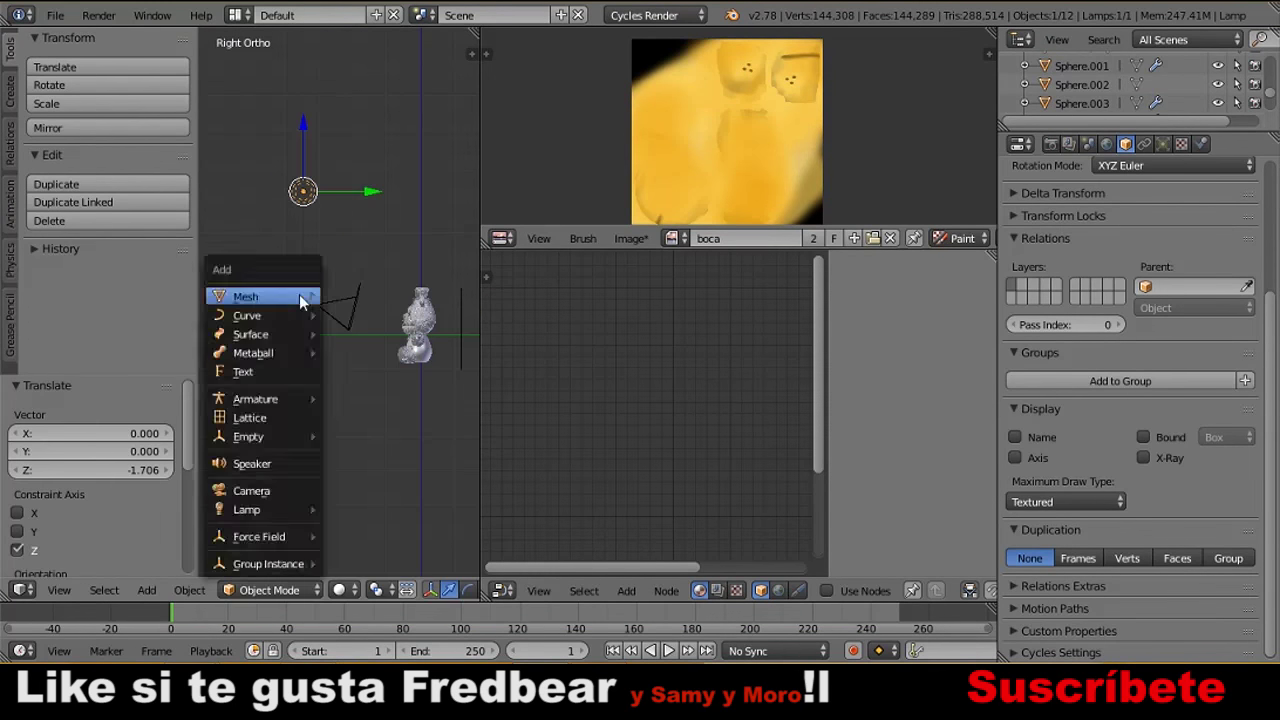
key("shift+a")
key("g")
left_click(1200, 144)
left_click(1130, 200)
left_click(1173, 301)
left_click(1017, 448)
Set the emission strength to 10 and render the final image.
double_click(1167, 362)
type("10")
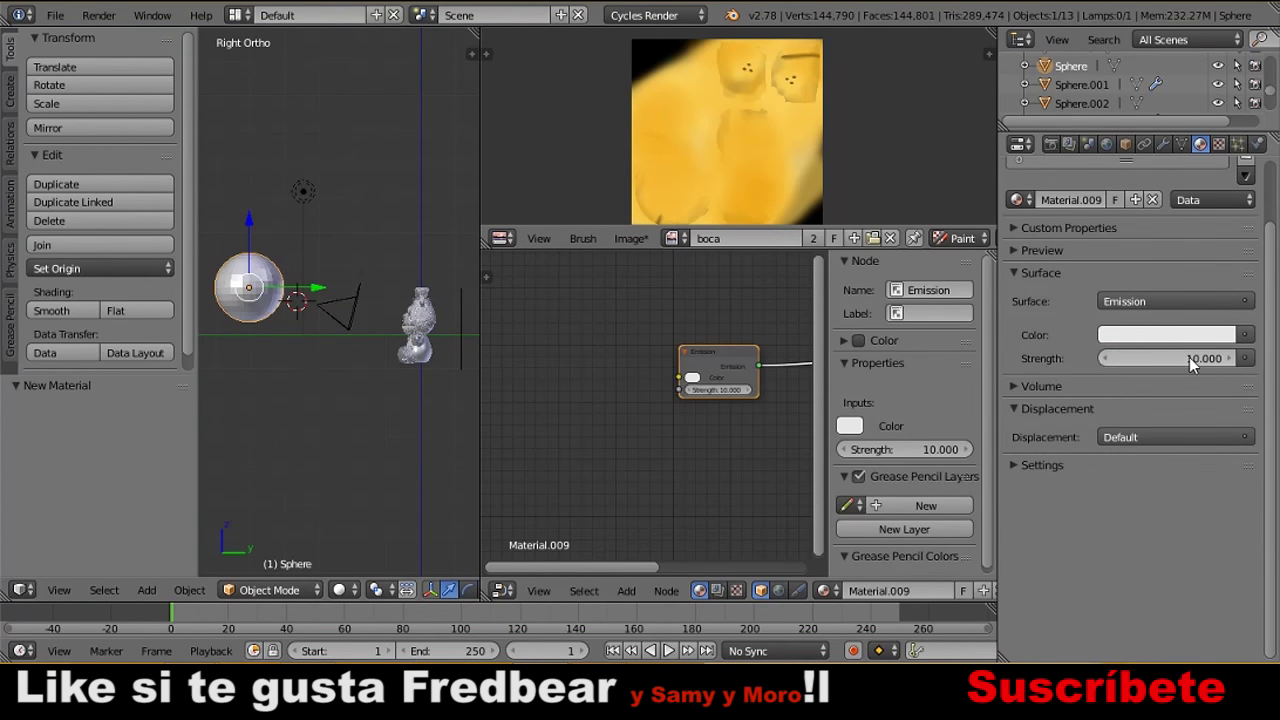
key("KP_0")
left_click(1051, 144)
key("F12")
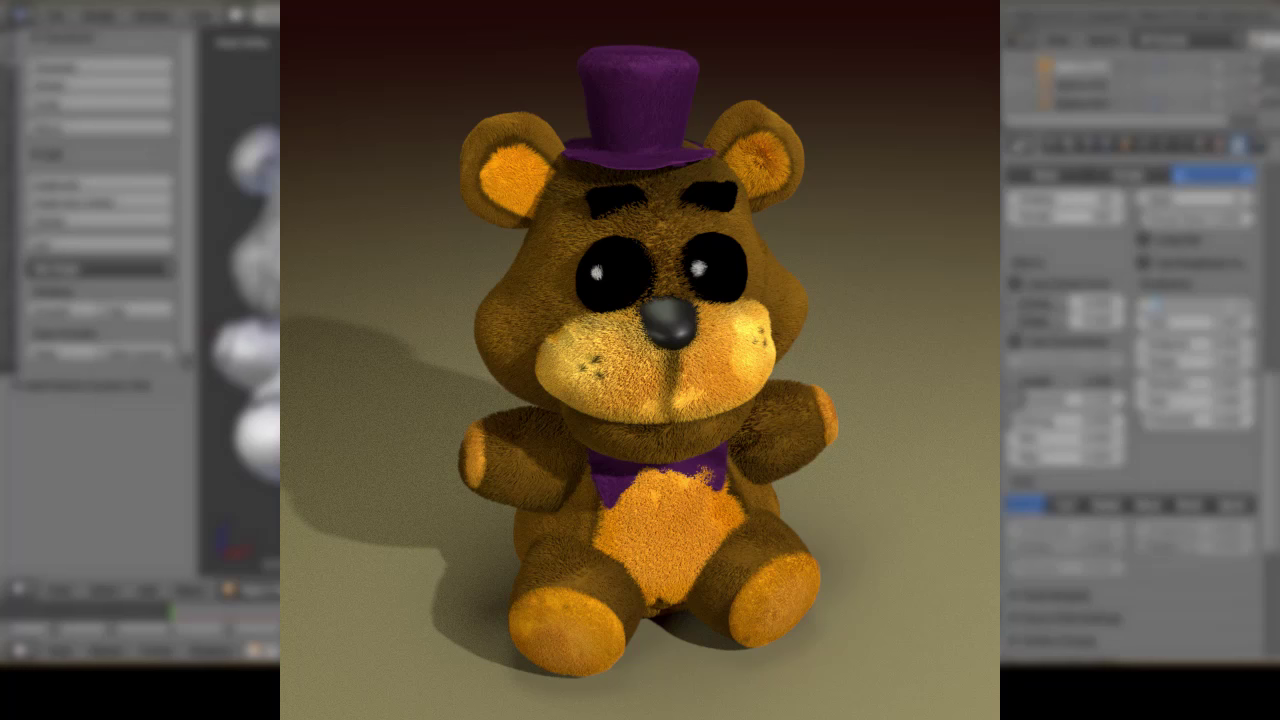